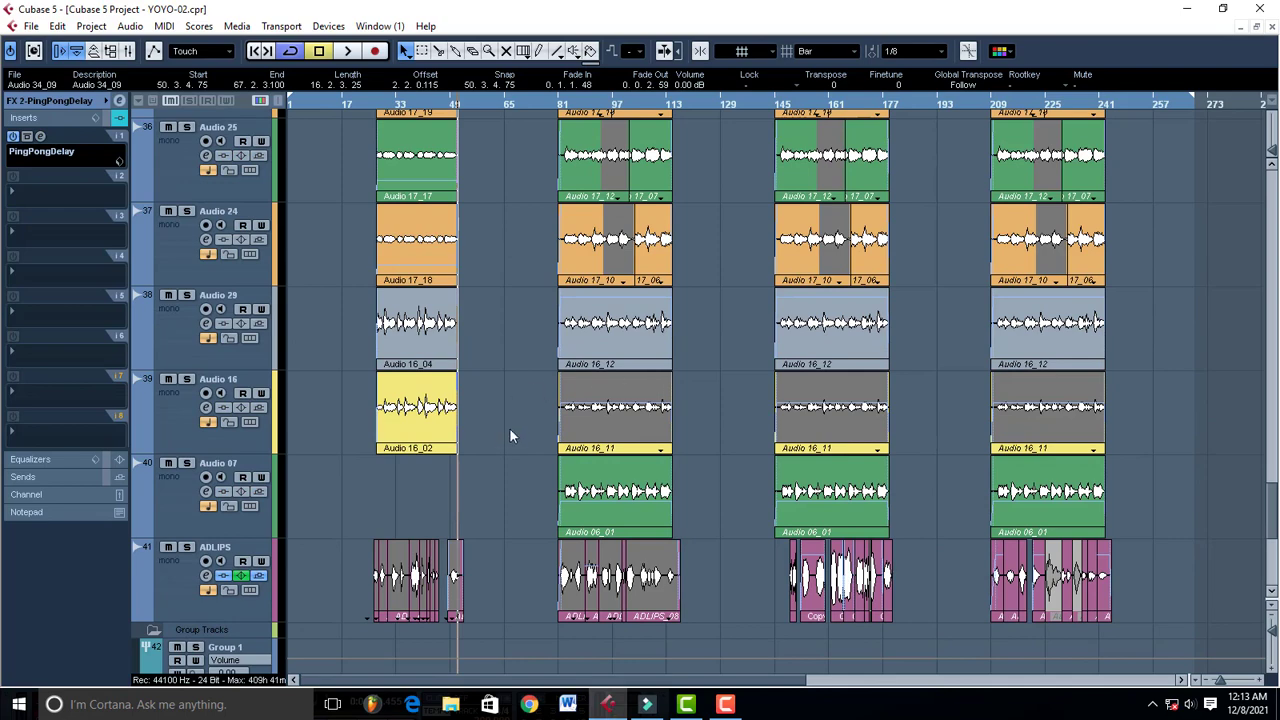
Look through the project's tracks between the ADLIPS vocals and the Purity 07 instrument part to review the arrangement.
scroll(512, 438, up, 7)
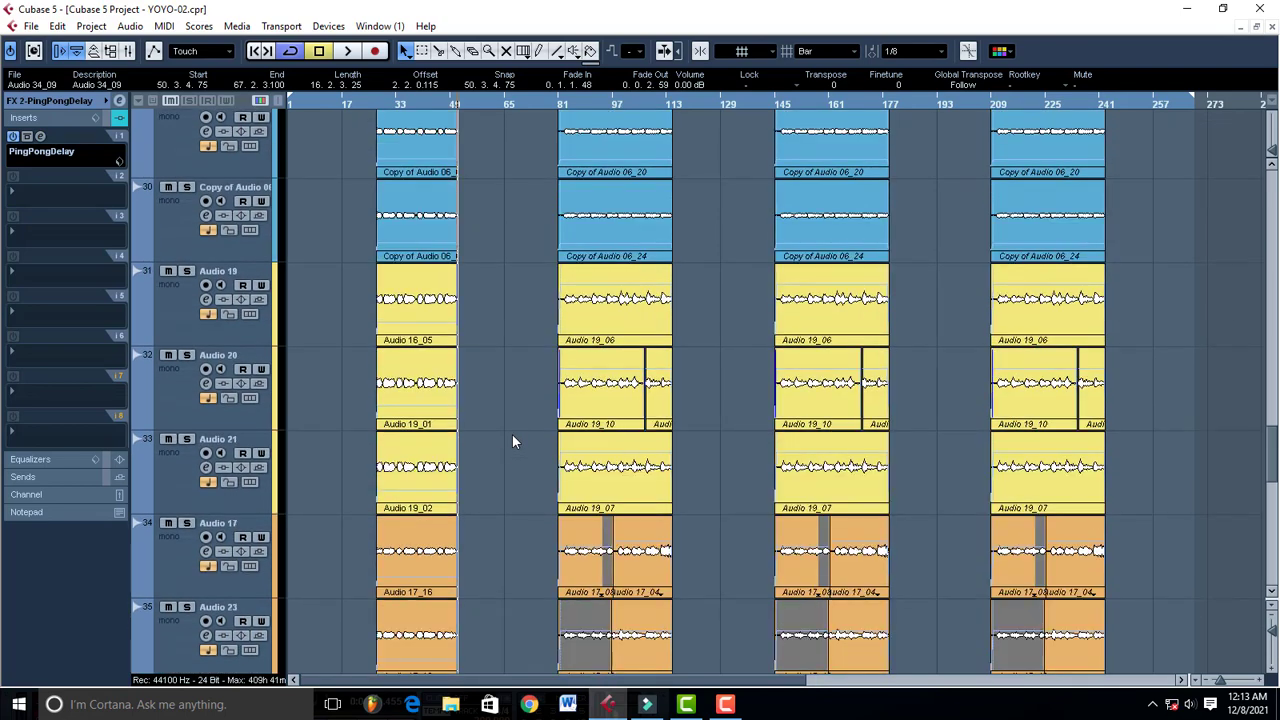
scroll(512, 434, up, 7)
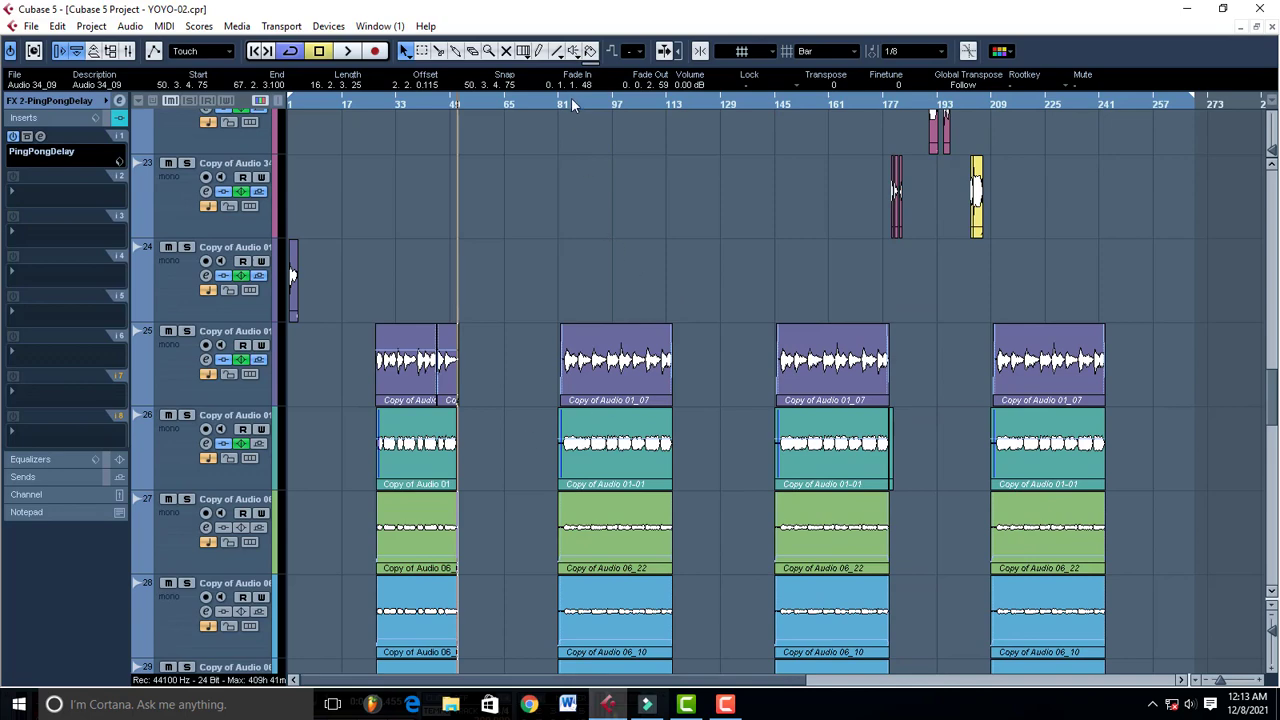
click(571, 101)
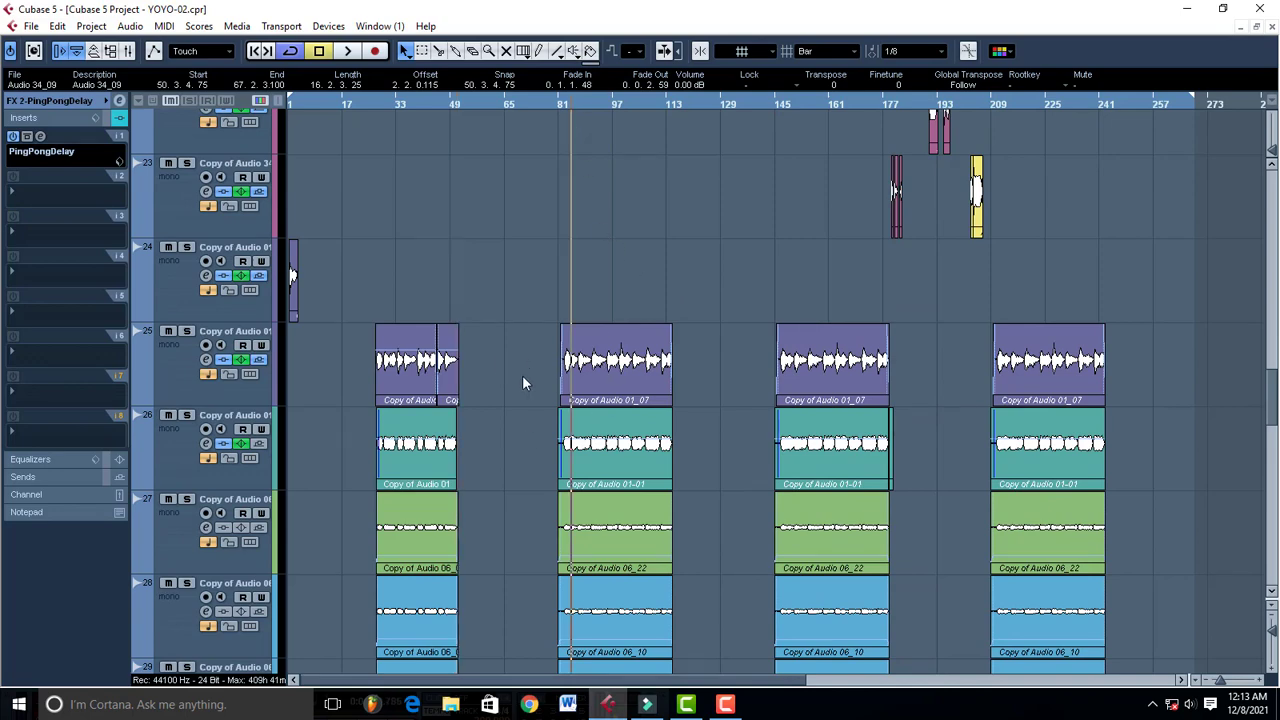
scroll(521, 396, up, 7)
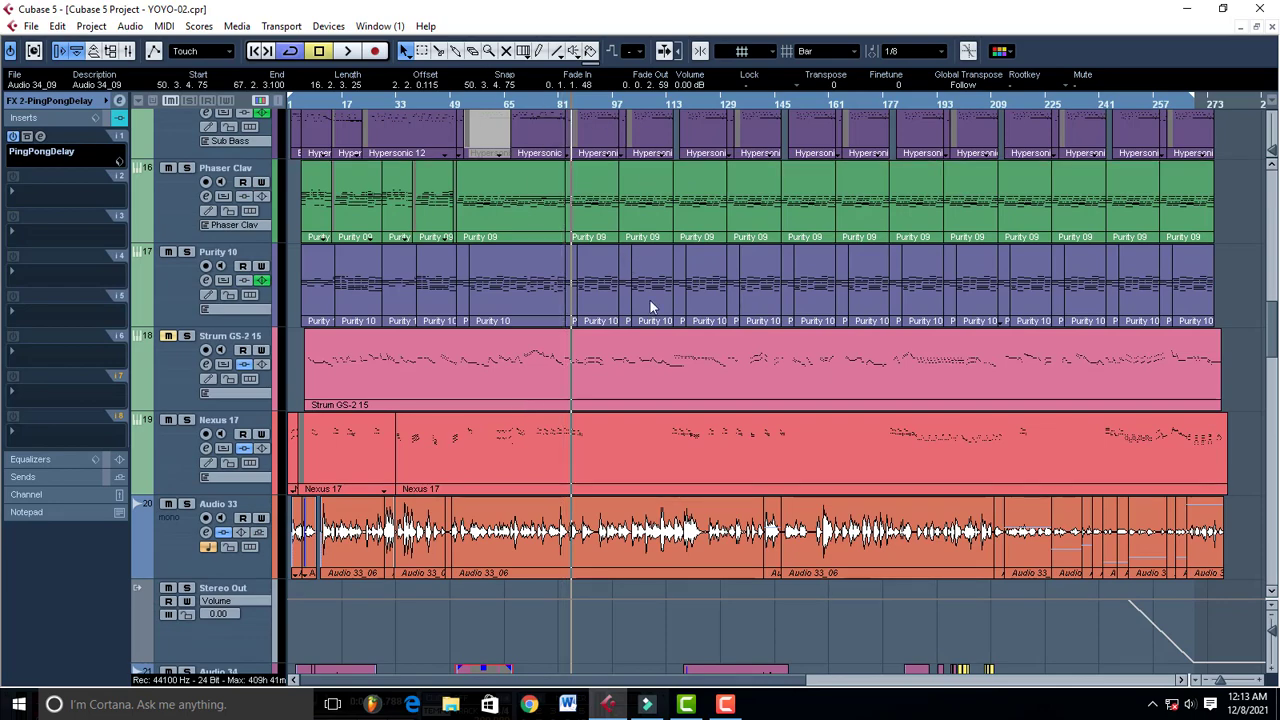
scroll(616, 379, up, 6)
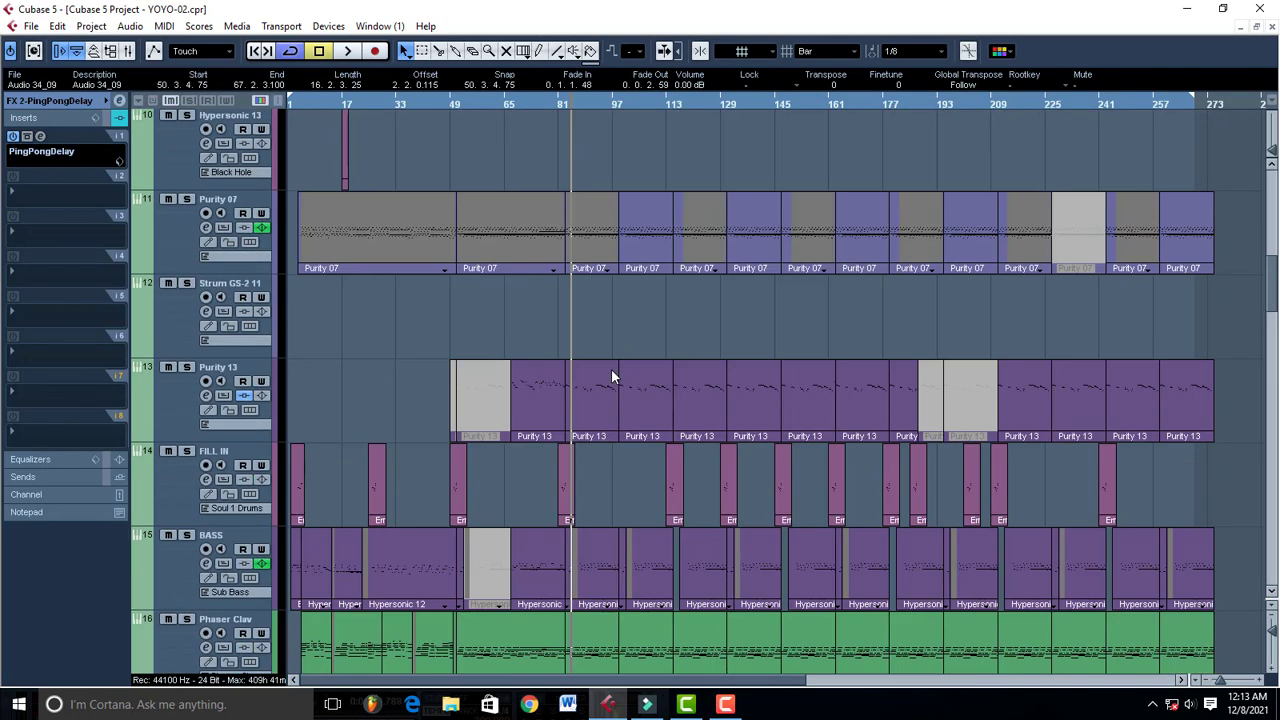
scroll(652, 396, down, 12)
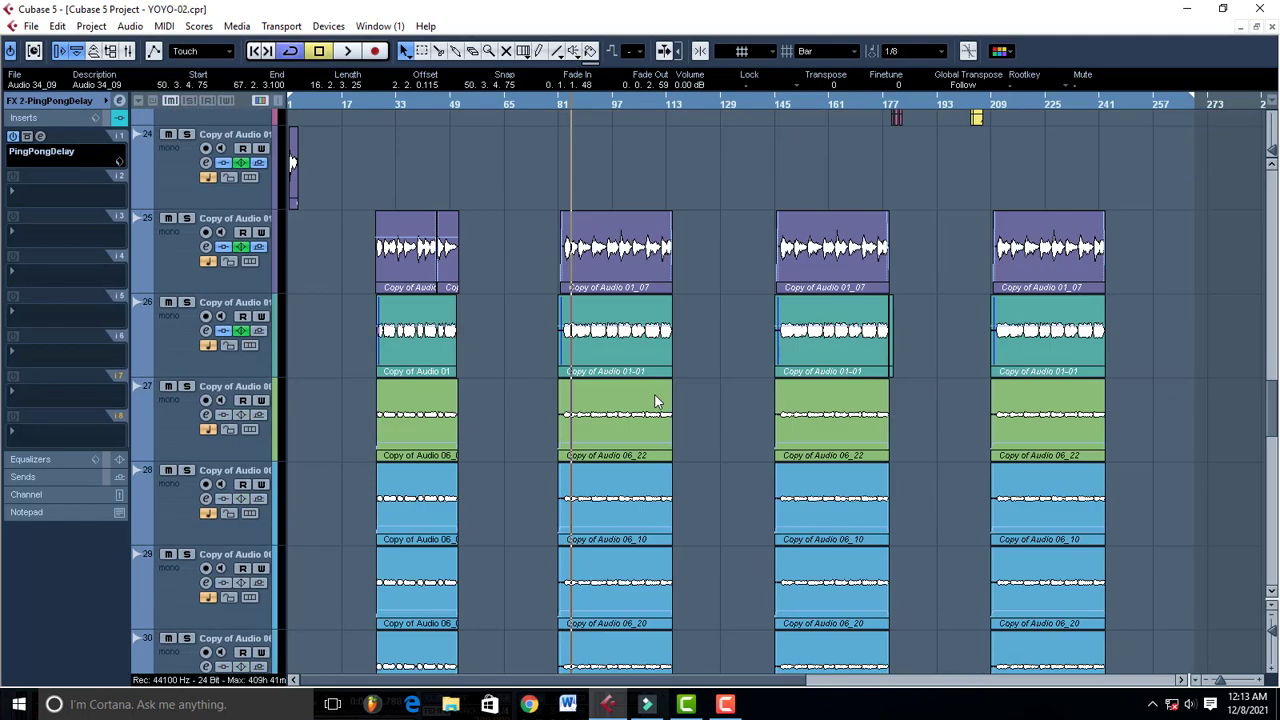
scroll(657, 401, up, 6)
scroll(654, 393, up, 5)
scroll(621, 357, down, 2)
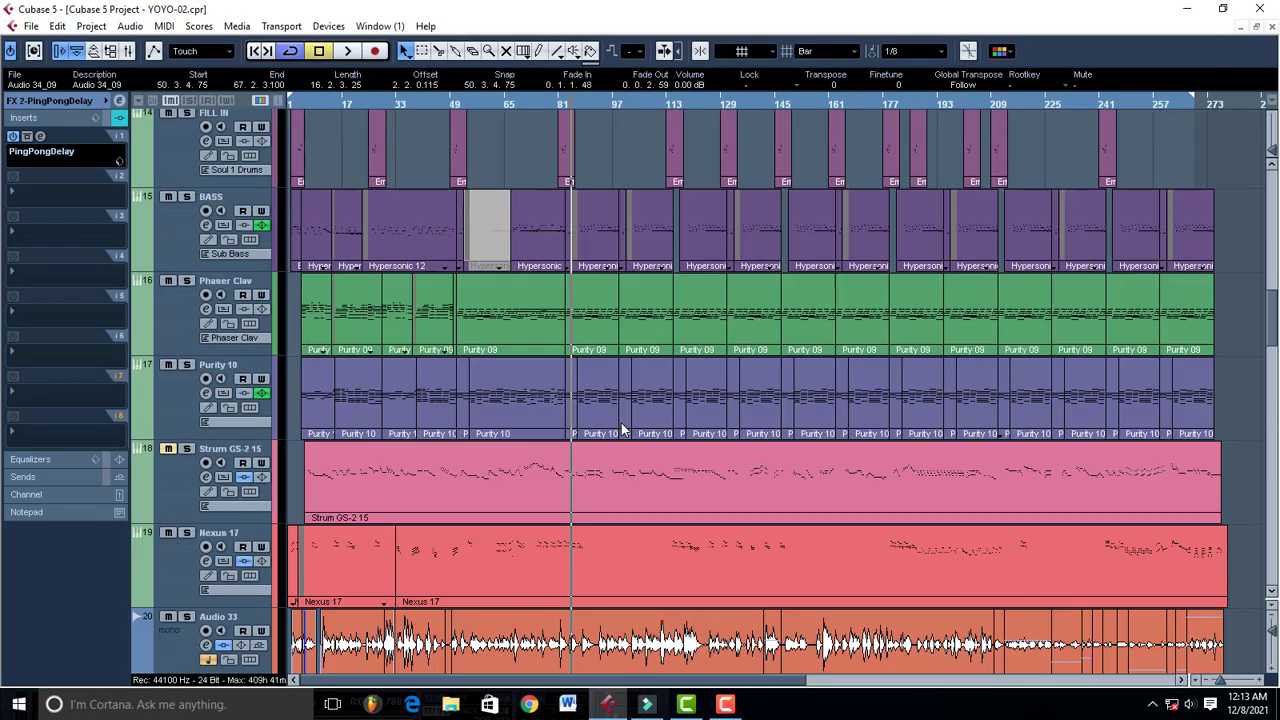
scroll(628, 447, down, 11)
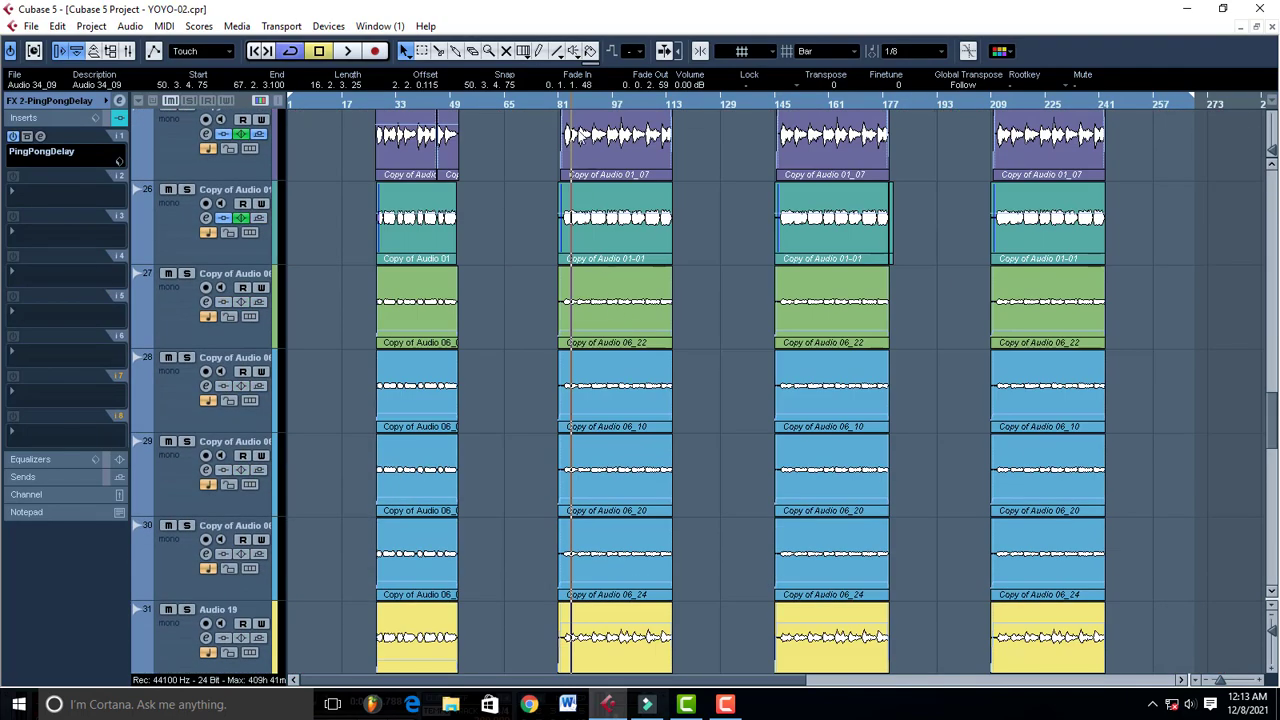
Play the full mix from the start of the vocal section near bar 81 while viewing tracks 20 to 27, and stop playback.
click(565, 110)
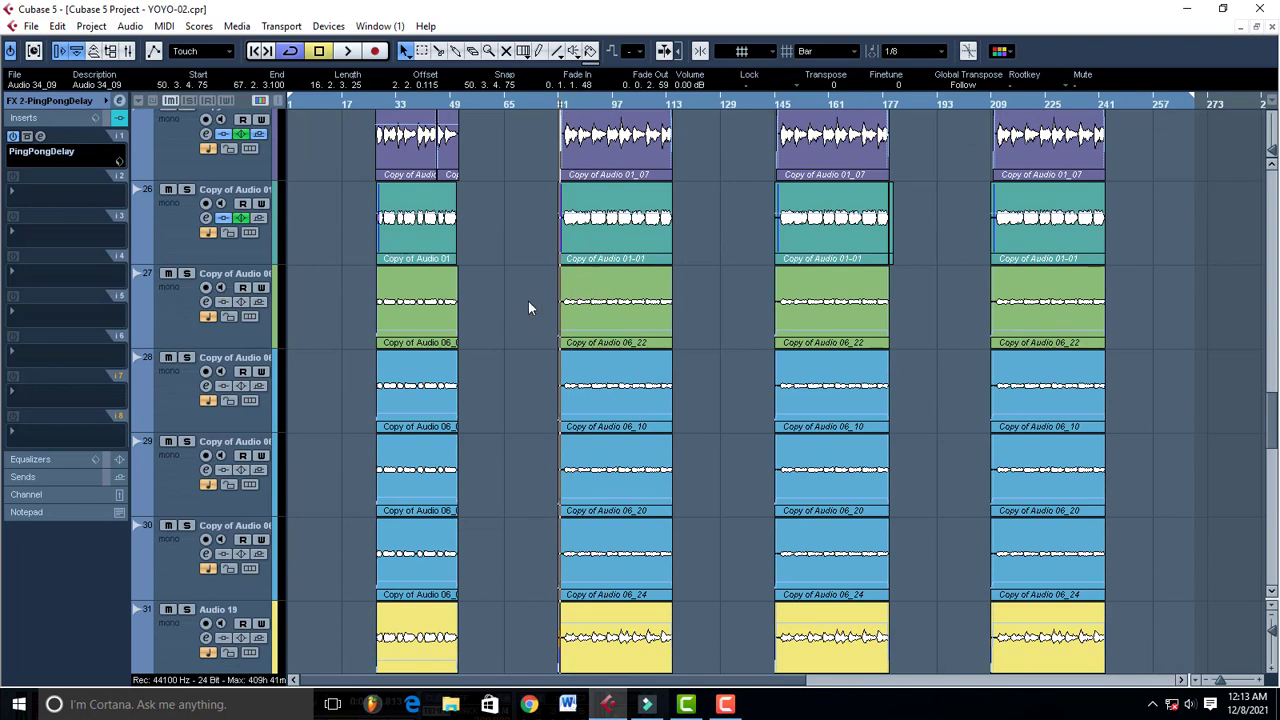
key(space)
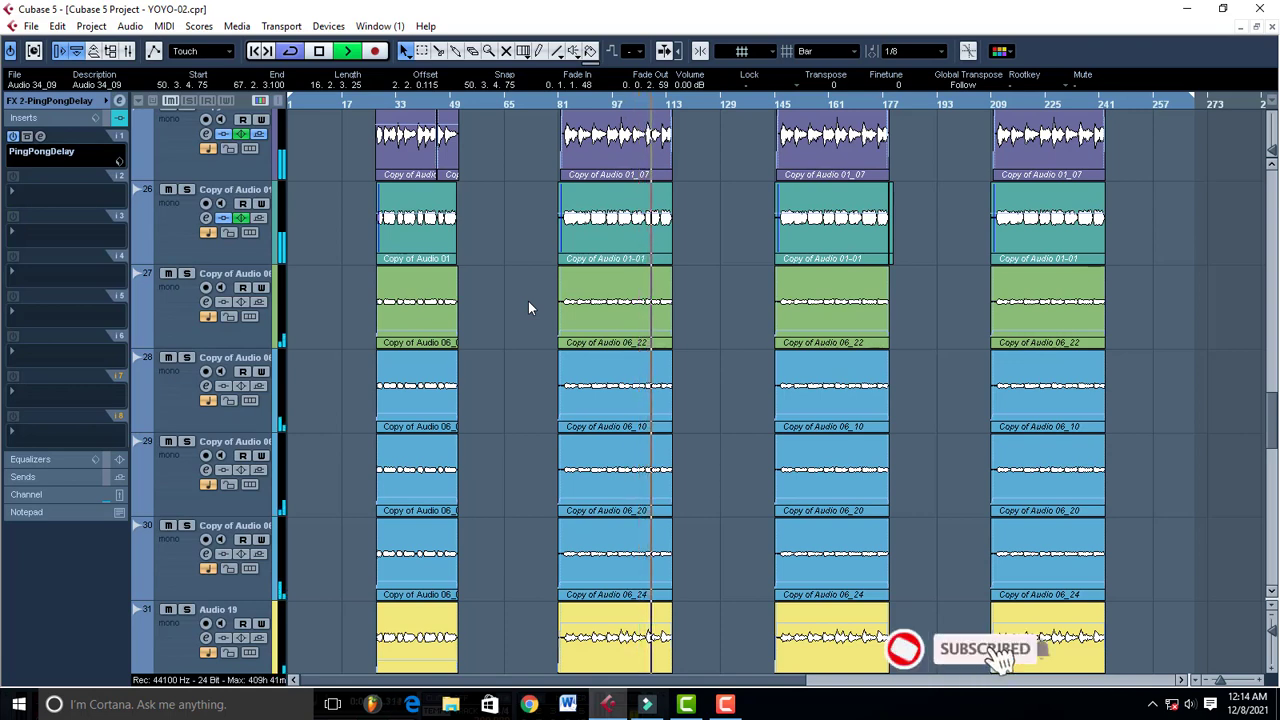
scroll(529, 302, up, 3)
scroll(528, 301, up, 5)
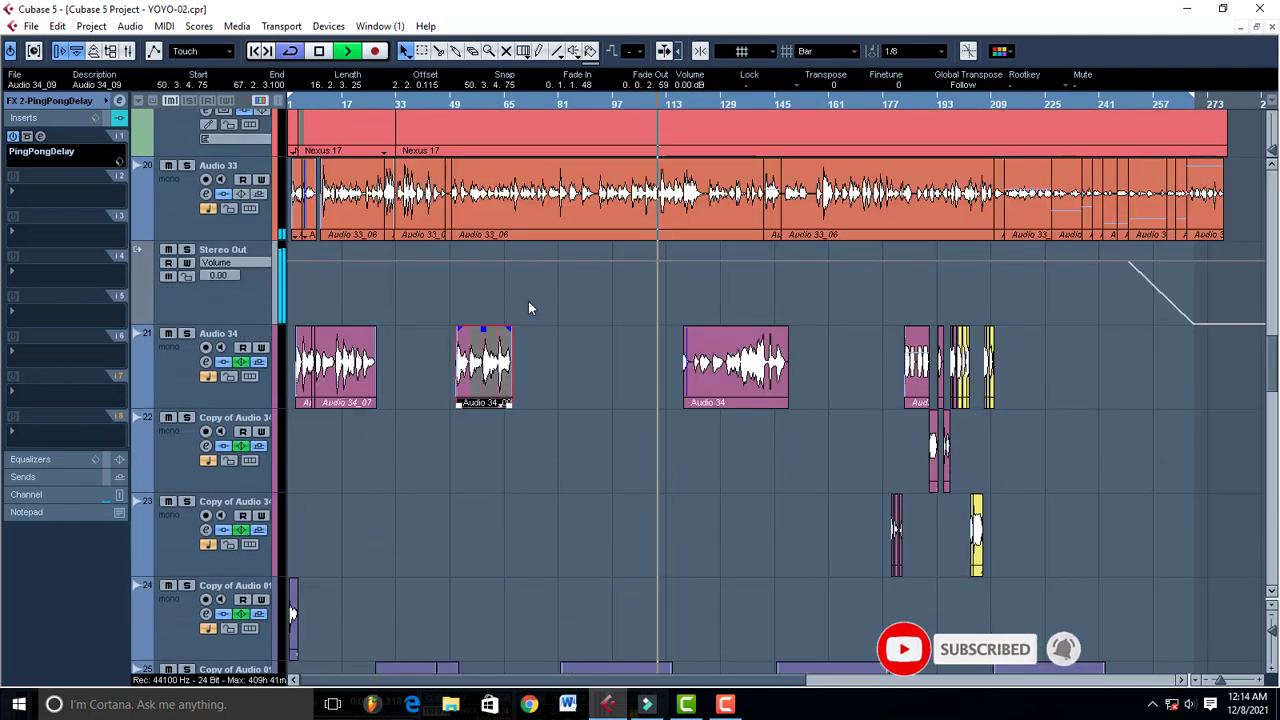
scroll(528, 301, down, 3)
scroll(528, 308, up, 2)
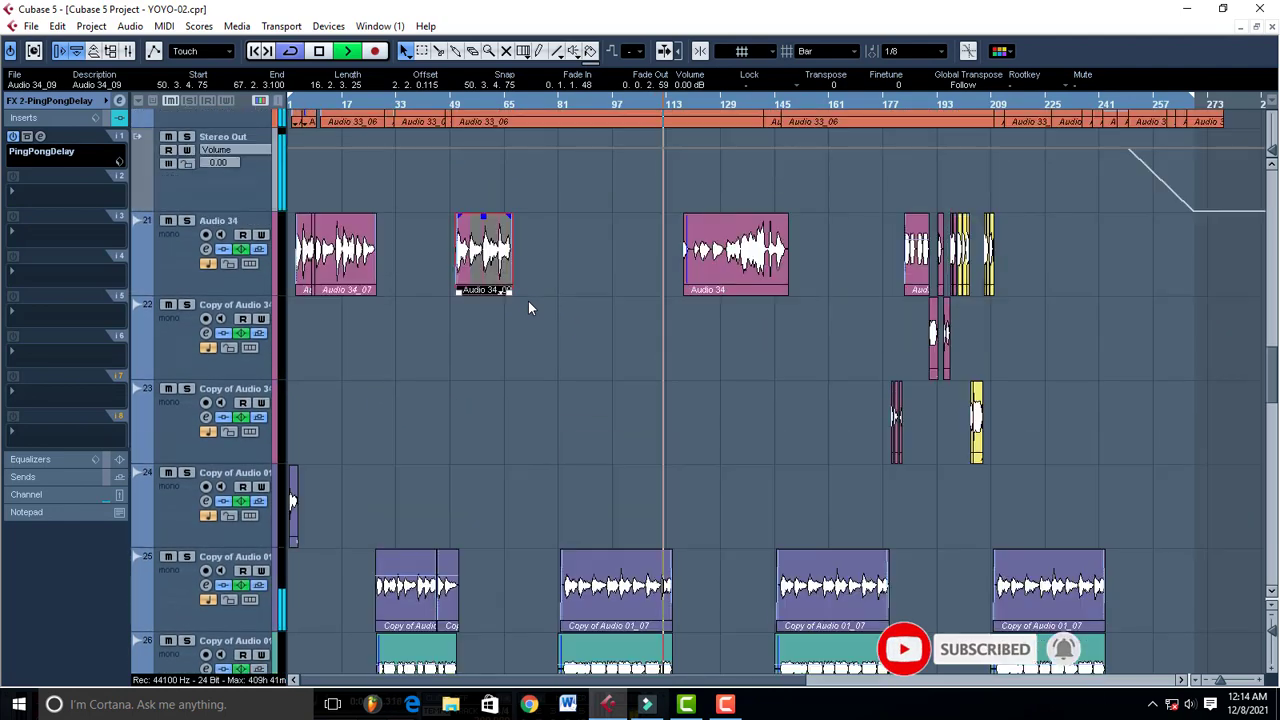
scroll(528, 308, down, 2)
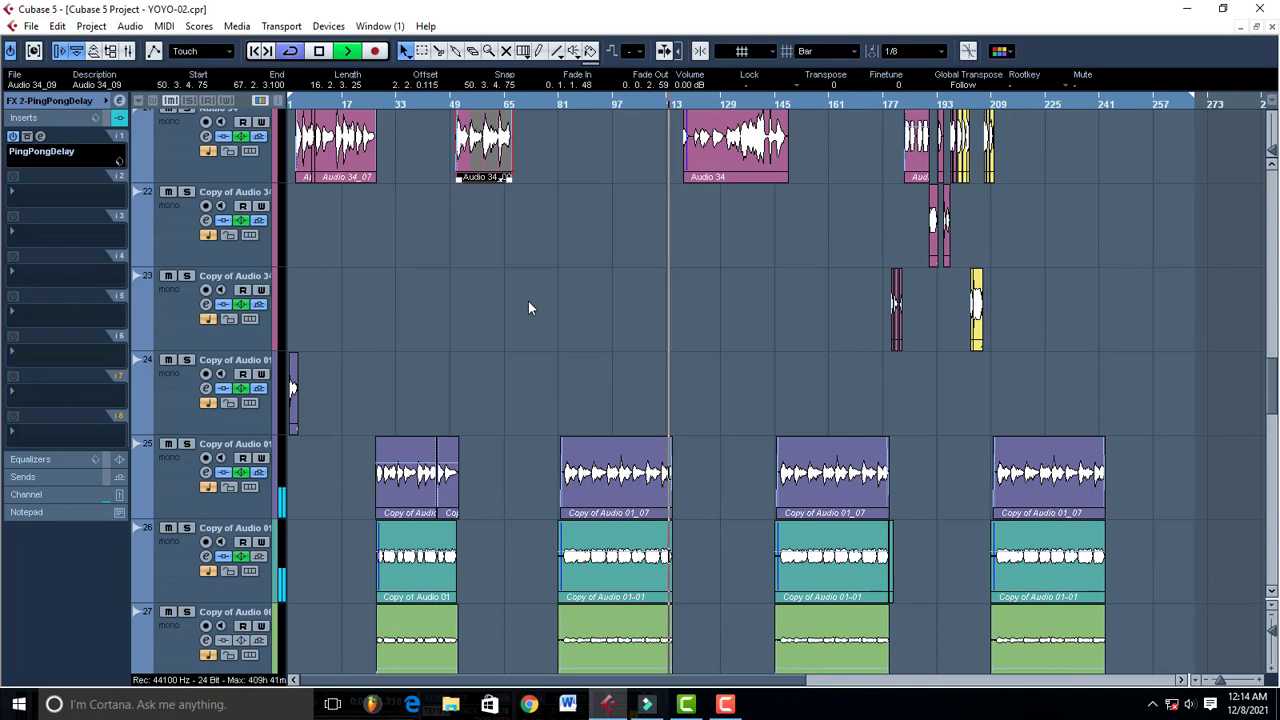
key(space)
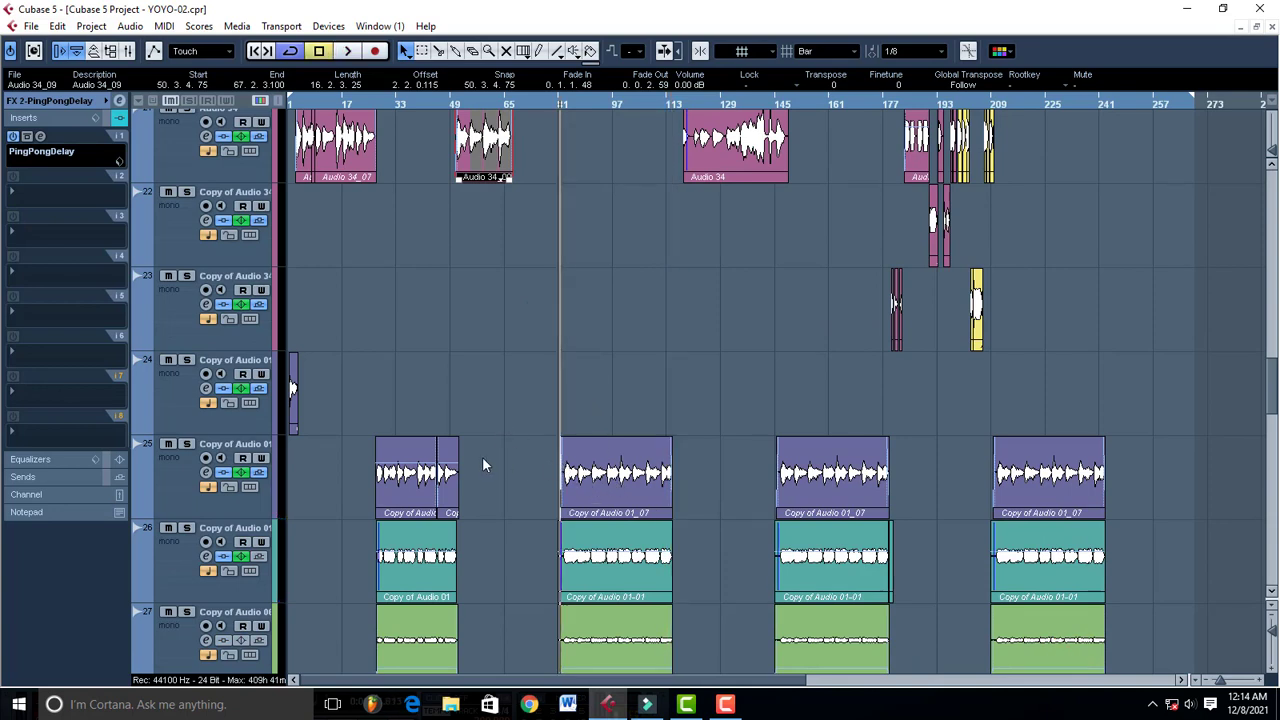
Solo vocal track 25 and inspect its Copy of Audio 01_07 clip in the Sample Editor.
click(186, 443)
click(194, 484)
double_click(580, 497)
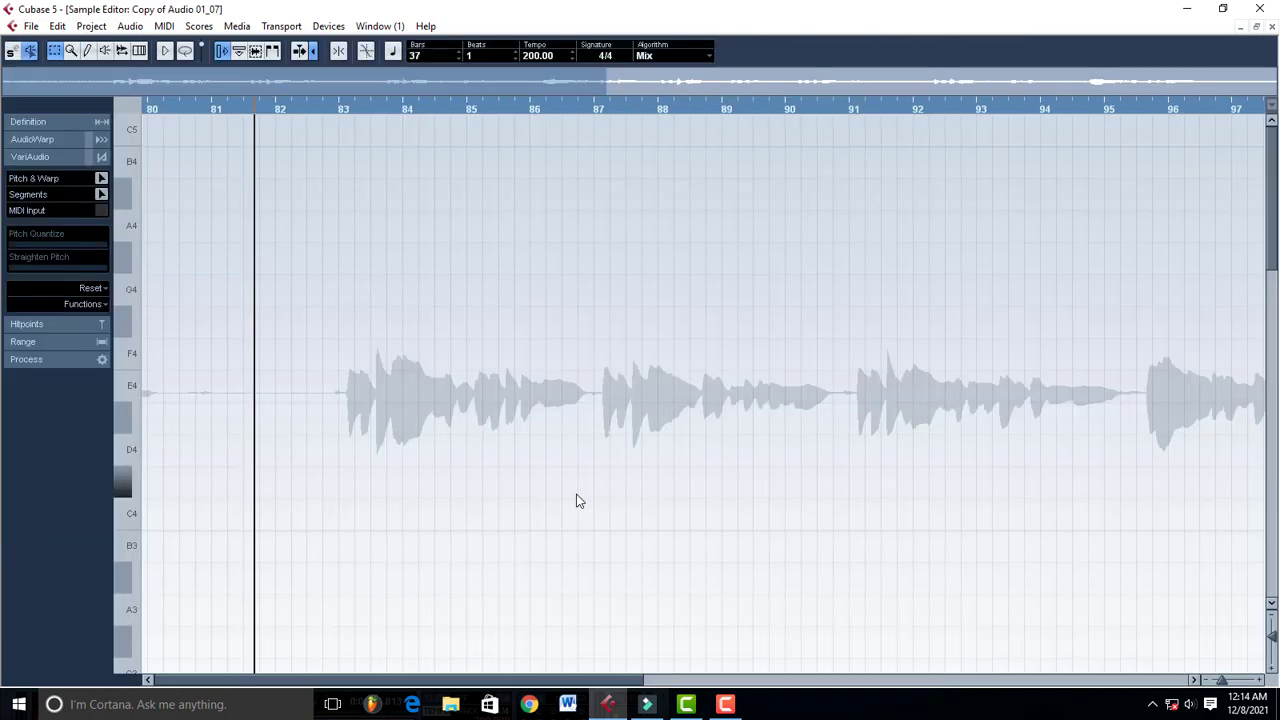
click(1271, 27)
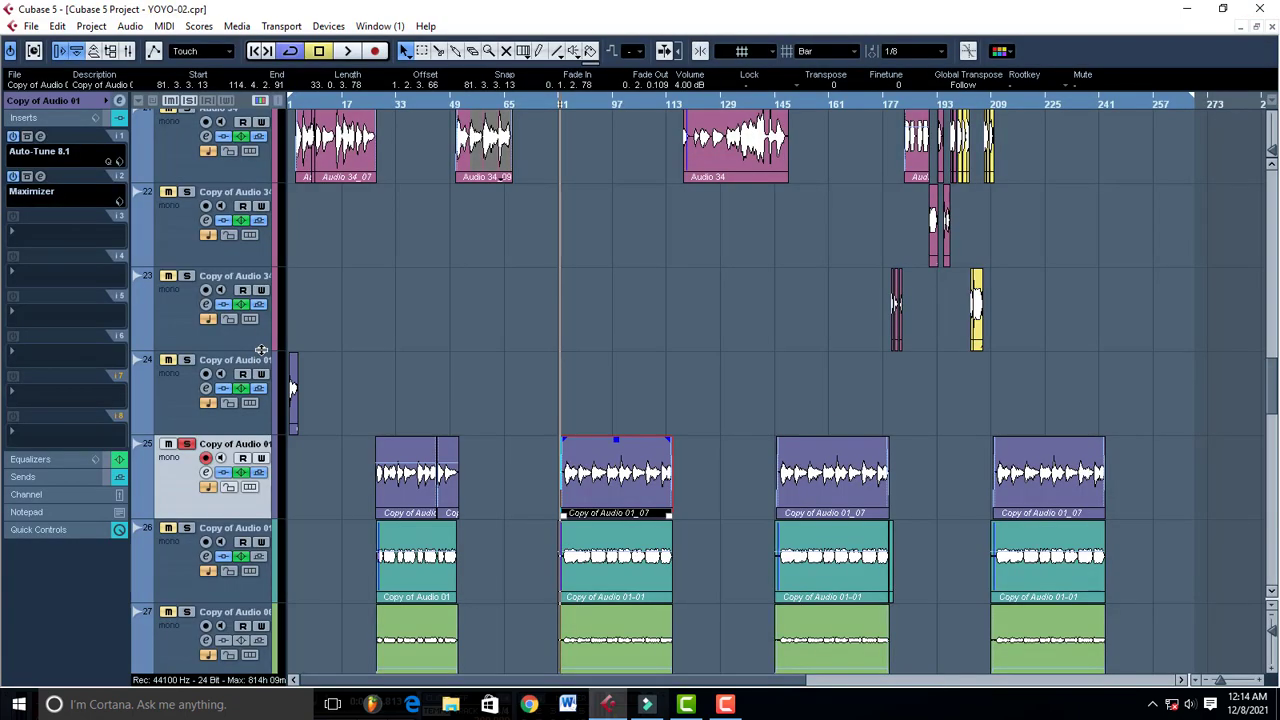
scroll(624, 465, down, 1)
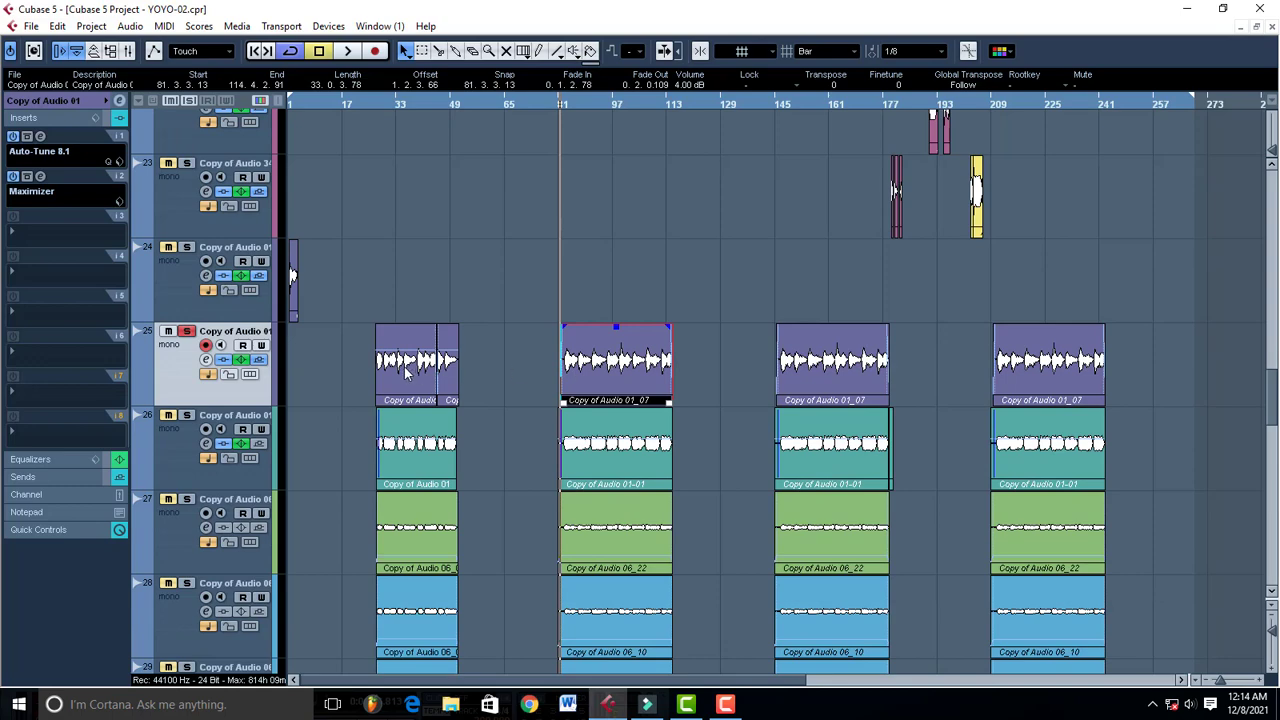
Examine the key, scale and retune speed of the Auto-Tune insert on track 25, and turn off the track's solo.
click(39, 135)
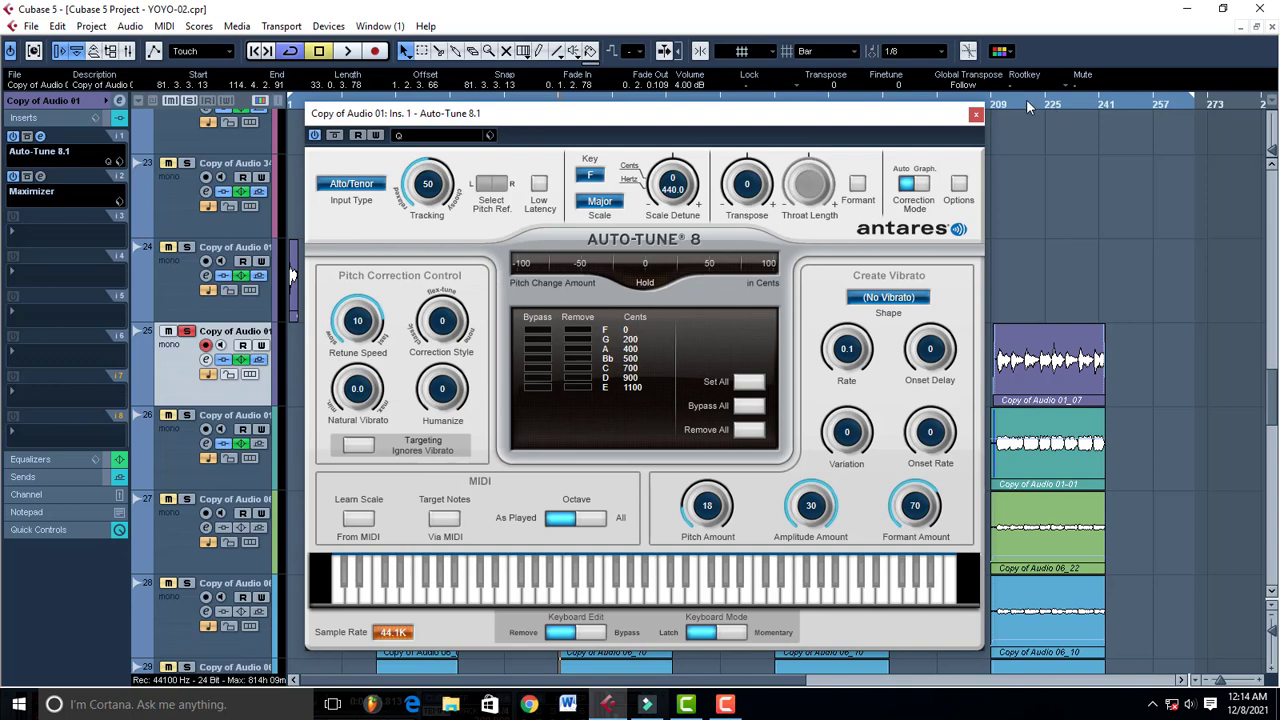
click(984, 104)
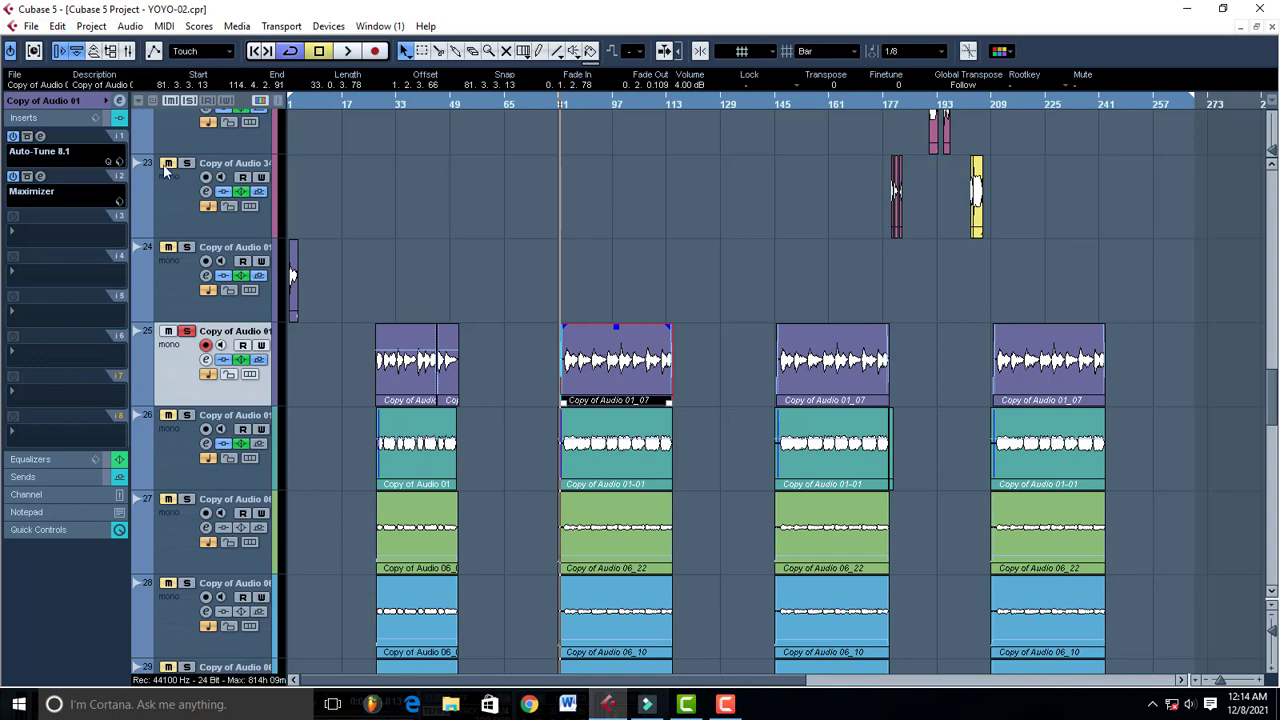
click(39, 135)
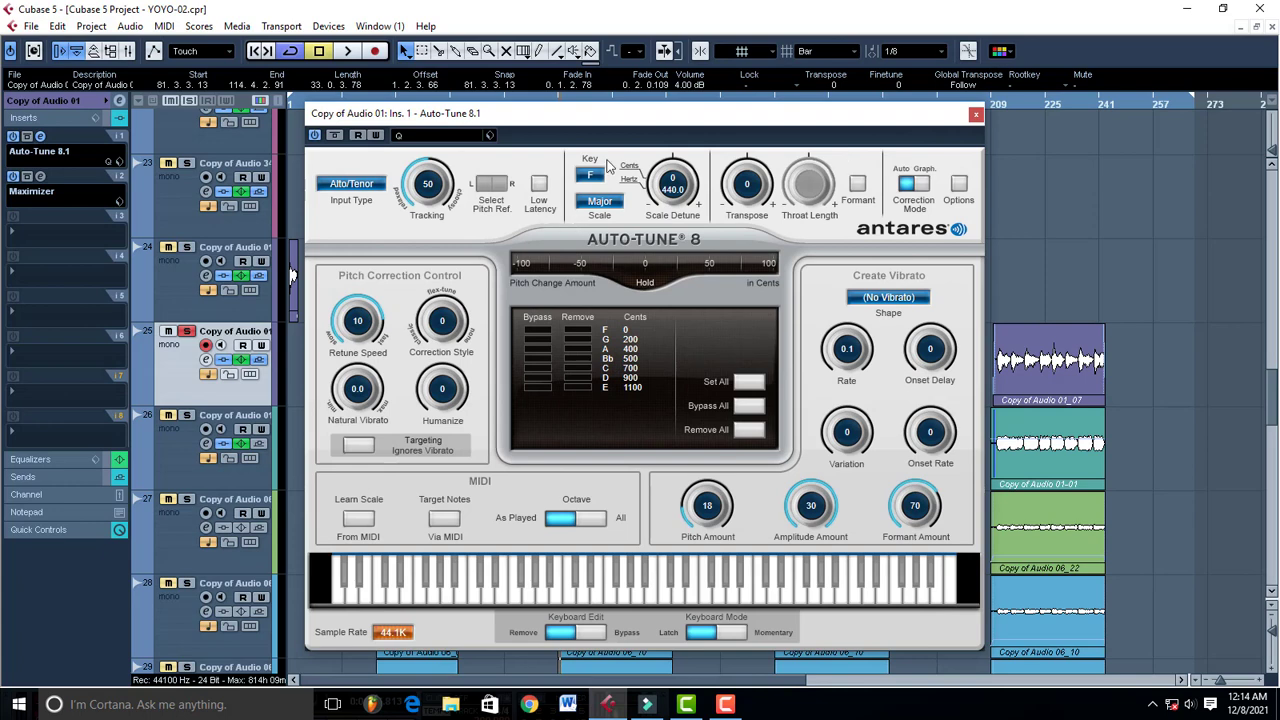
click(975, 113)
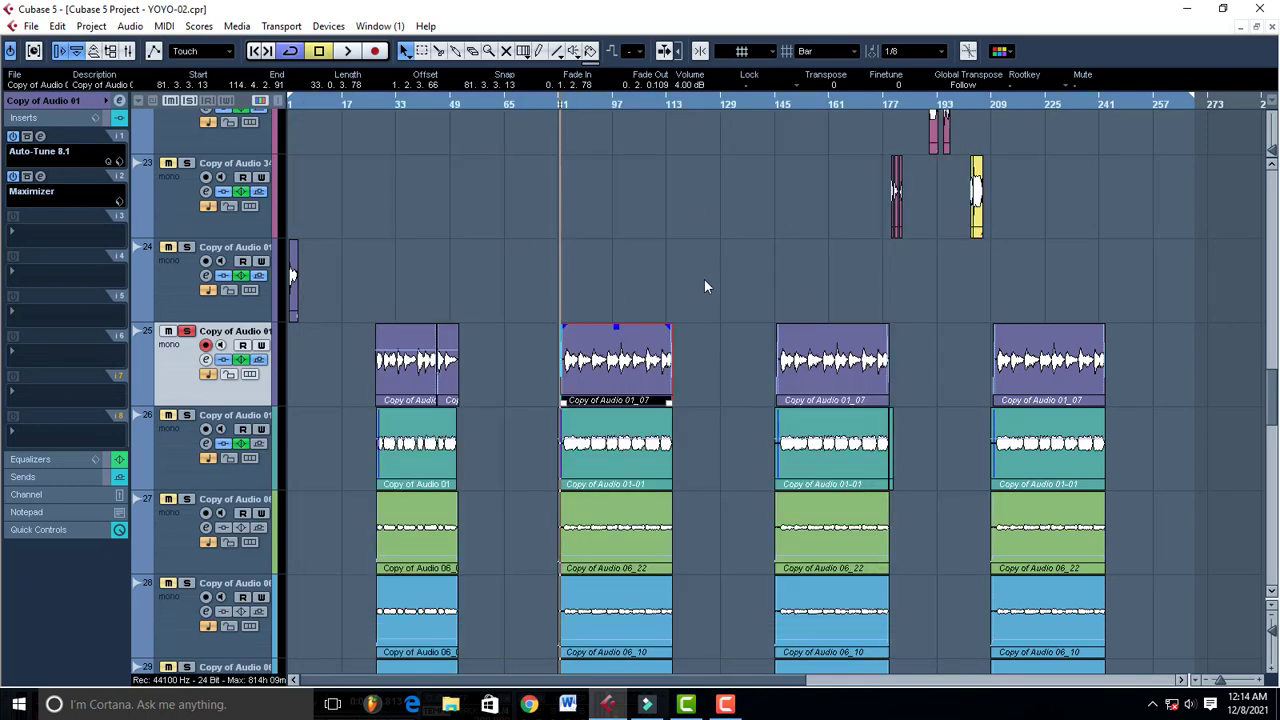
click(27, 136)
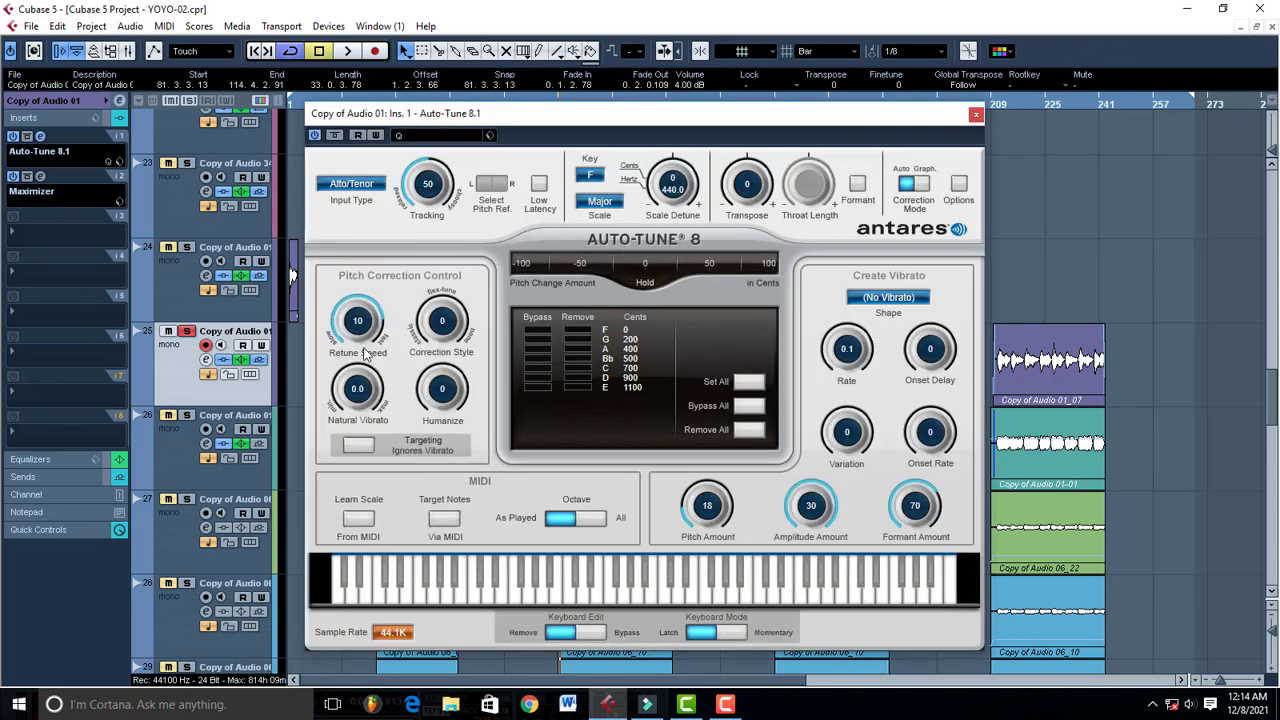
click(976, 114)
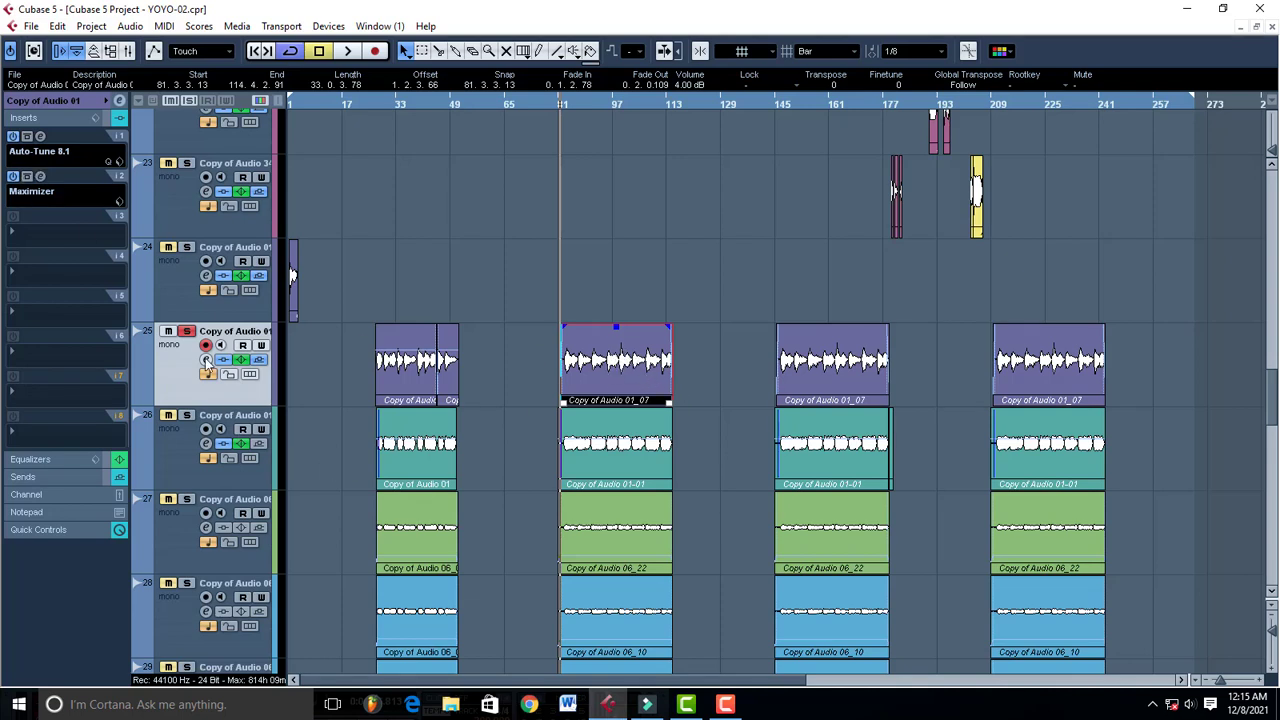
click(187, 331)
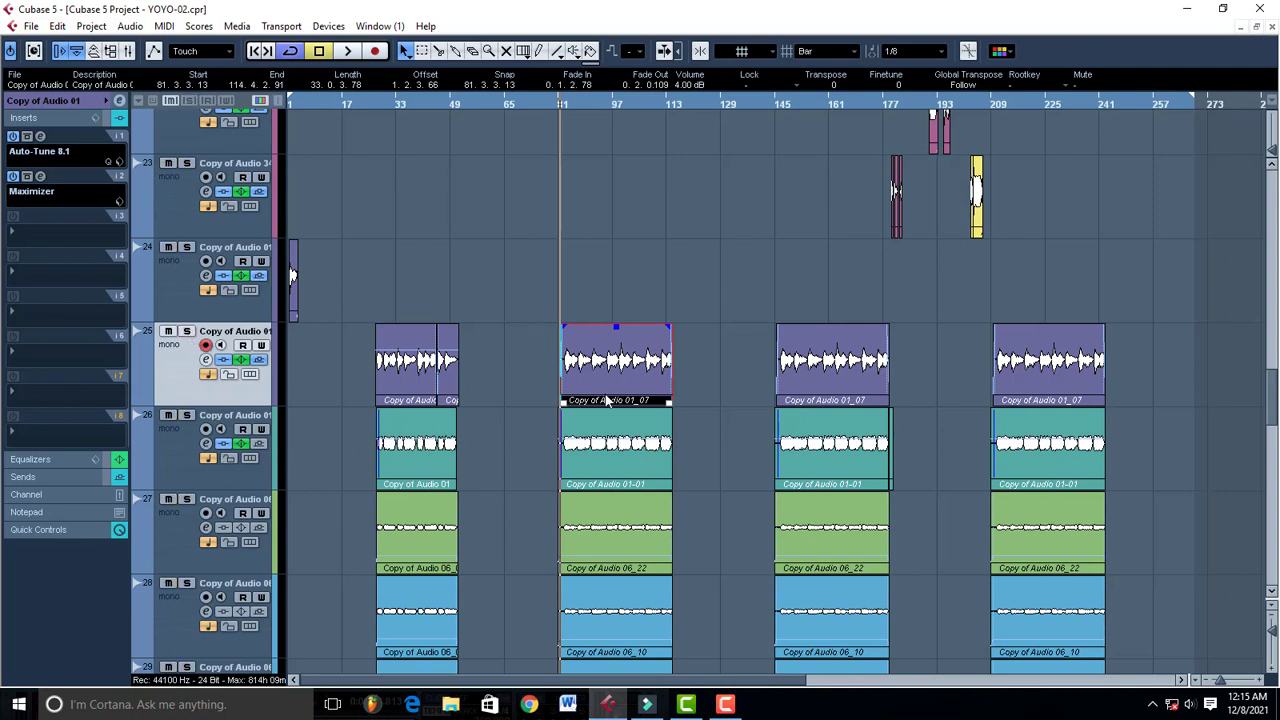
Audition vocal track 26 briefly in solo, turn its solo off, and examine its Auto-Tune insert settings.
scroll(606, 400, down, 2)
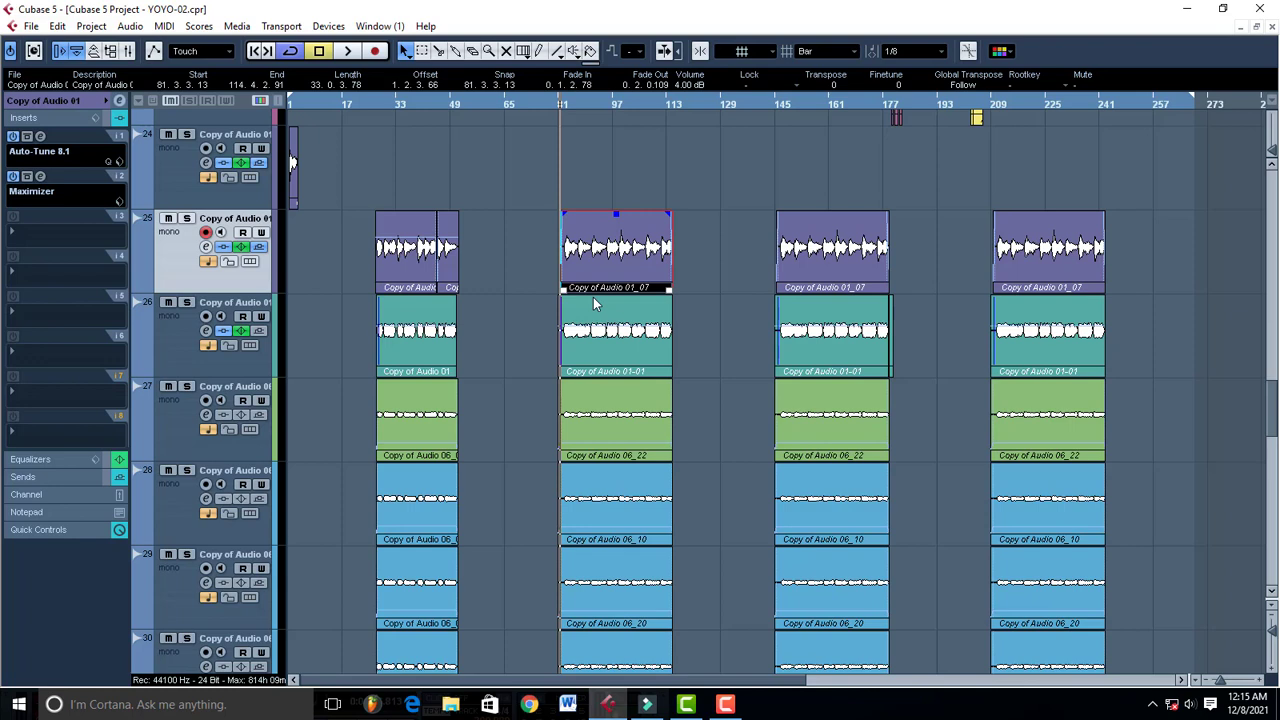
click(166, 340)
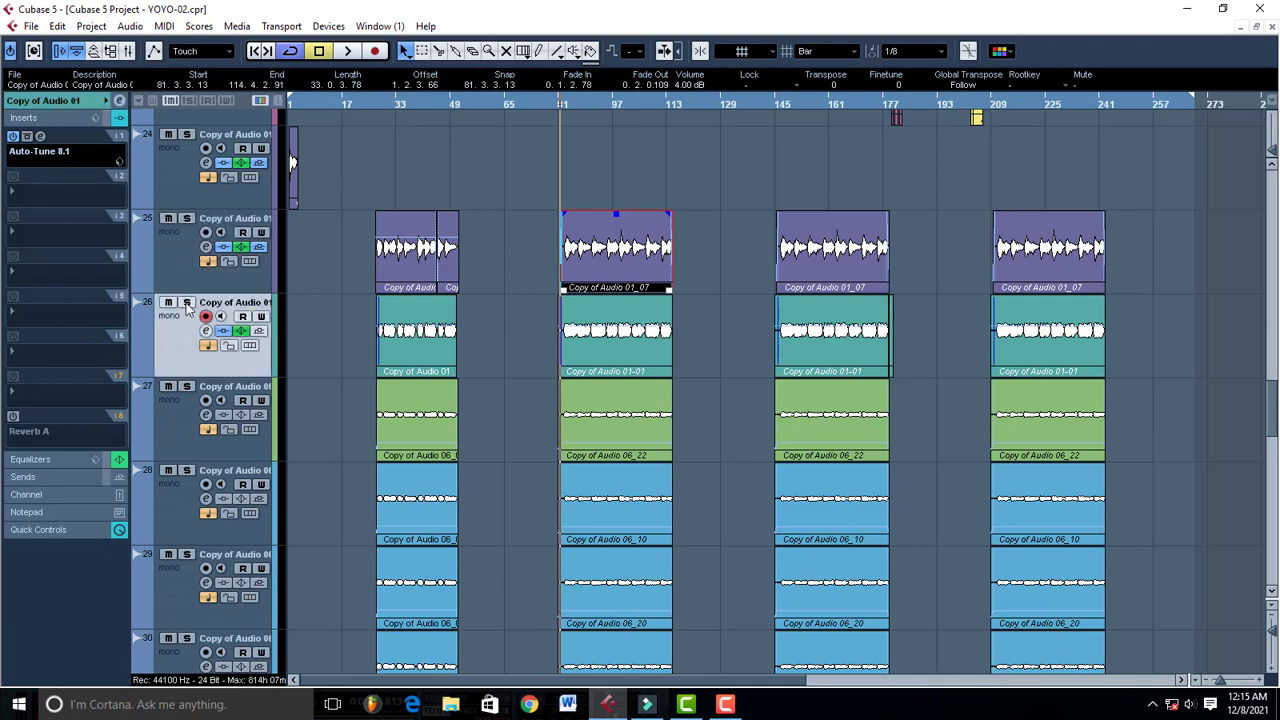
click(186, 303)
key(space)
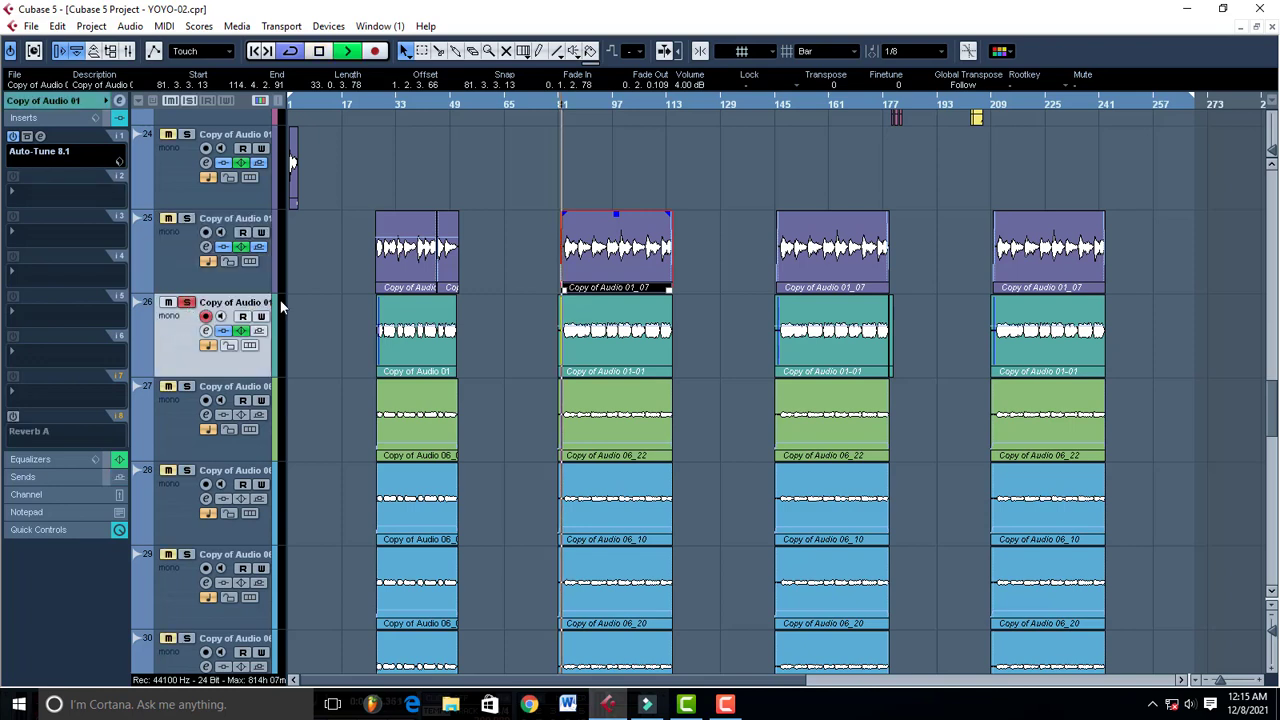
key(space)
click(185, 305)
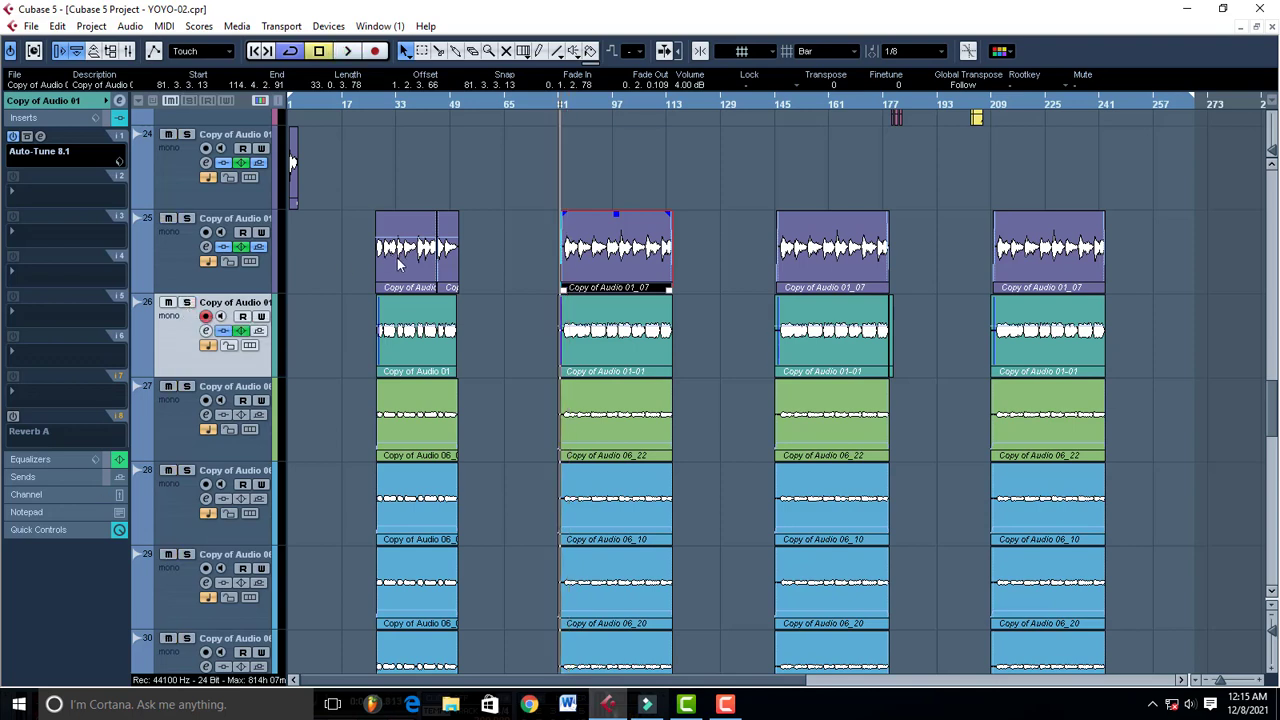
click(41, 136)
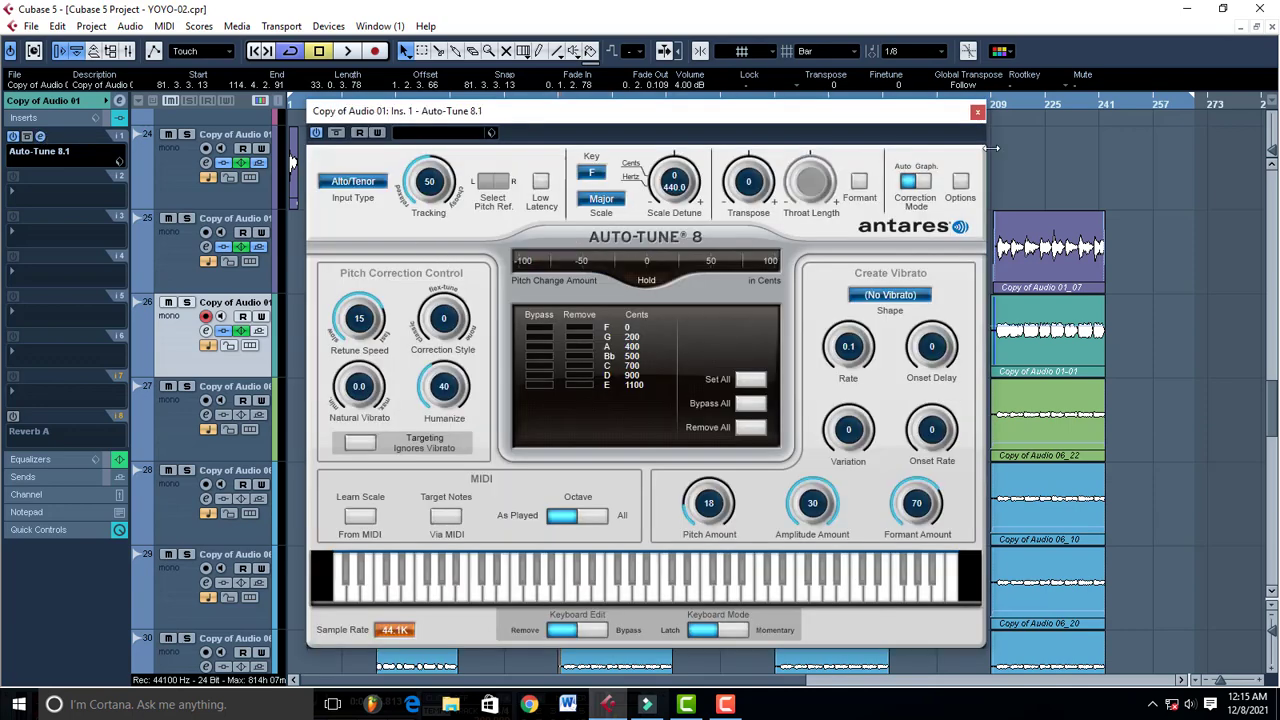
click(977, 111)
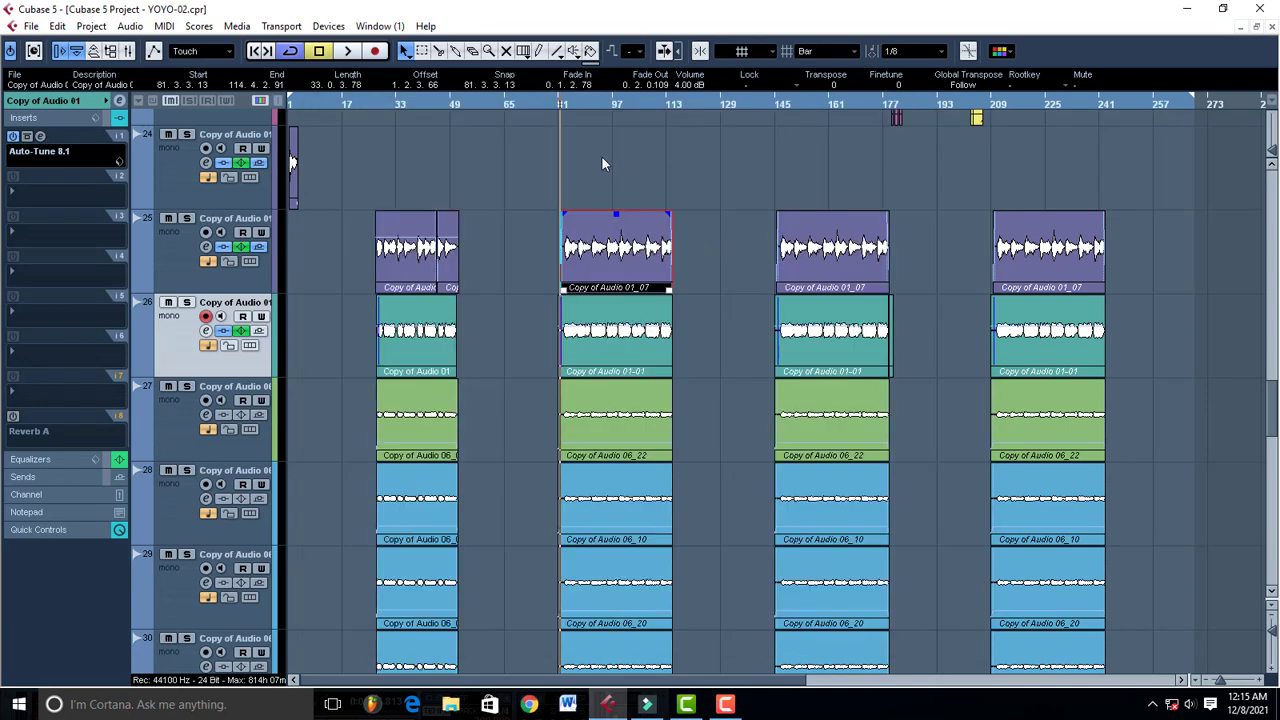
Play the full mix from just after bar 81 to hear the vocal tracks together, and stop playback.
click(567, 104)
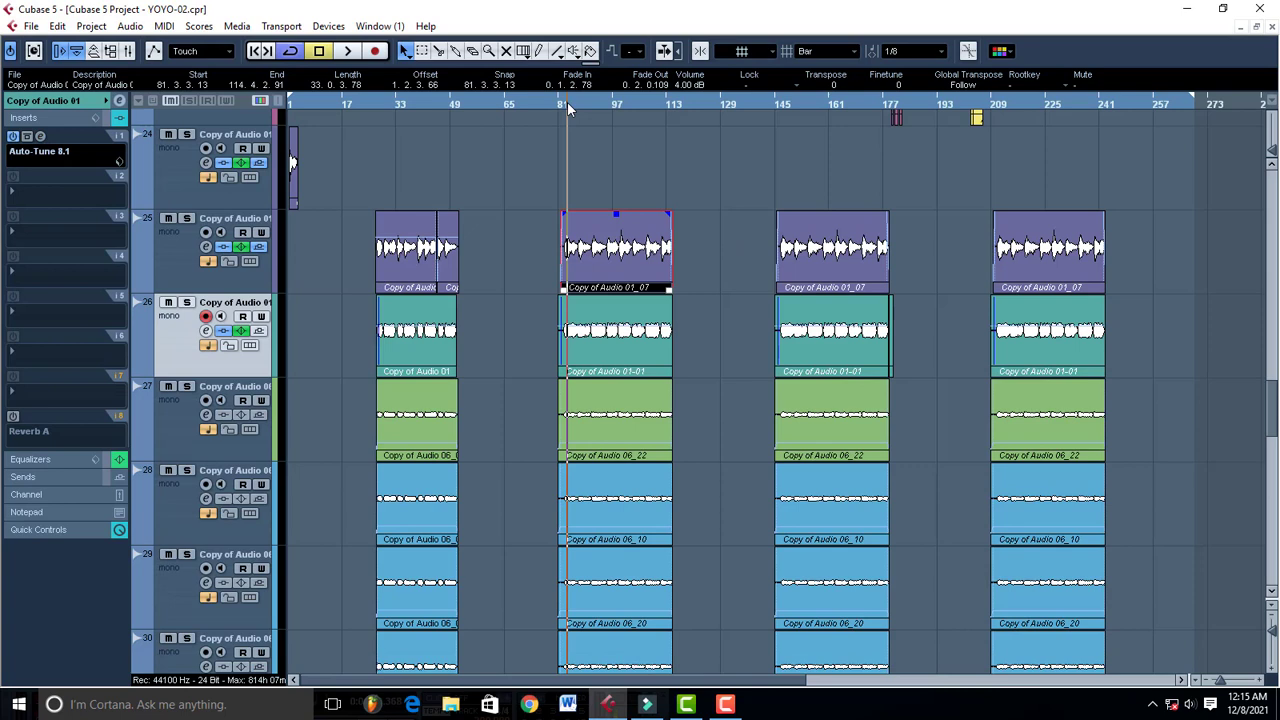
key(space)
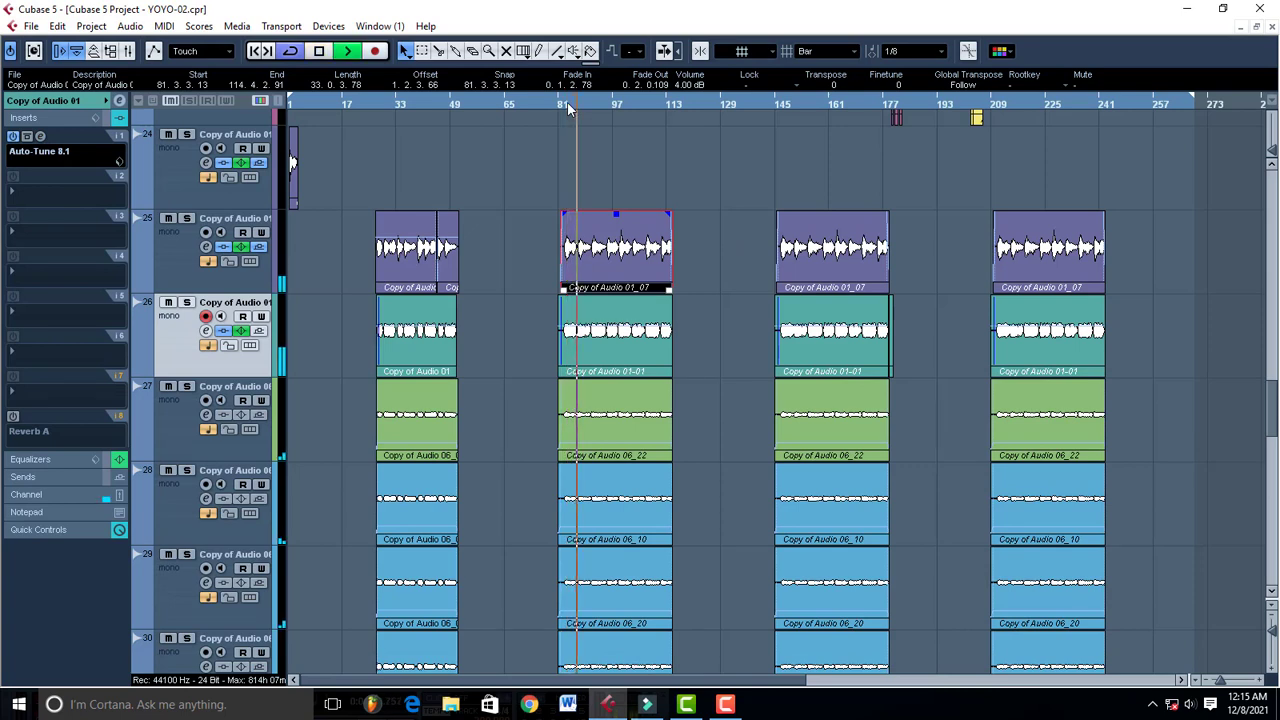
key(space)
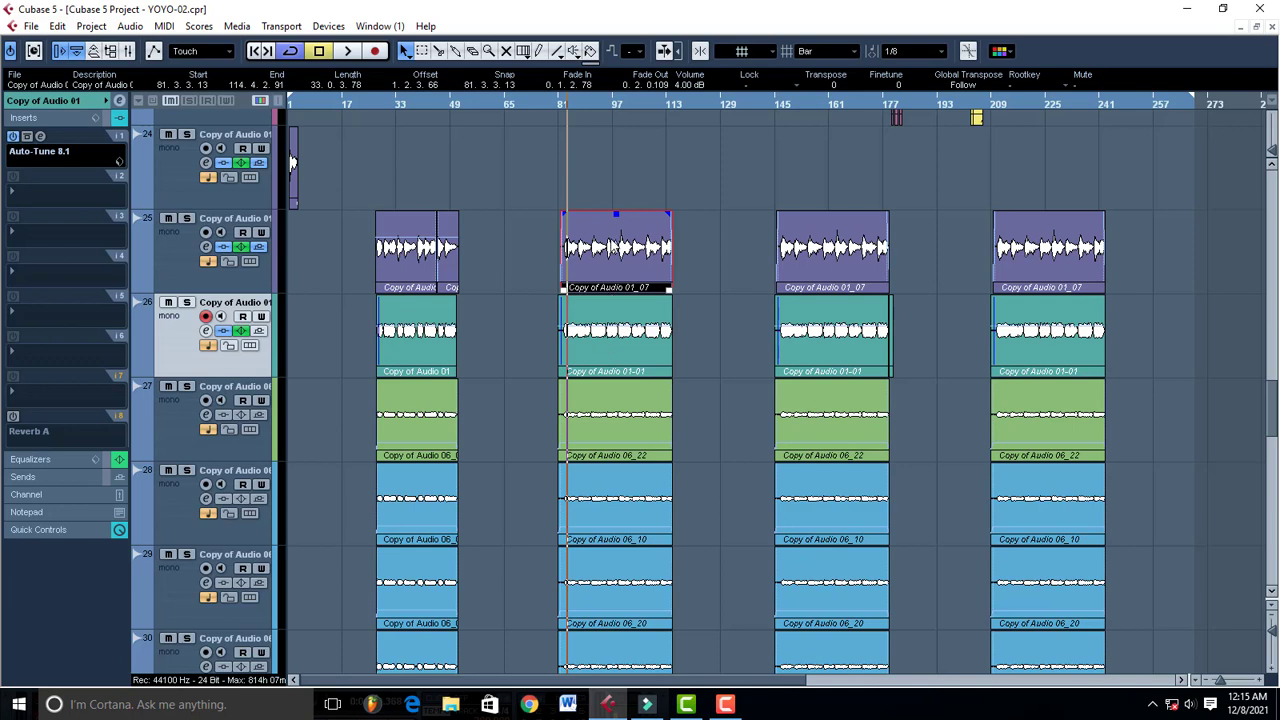
Select the second Copy of Audio 01-01 clip on track 26, play the full mix briefly, and stop playback.
click(594, 344)
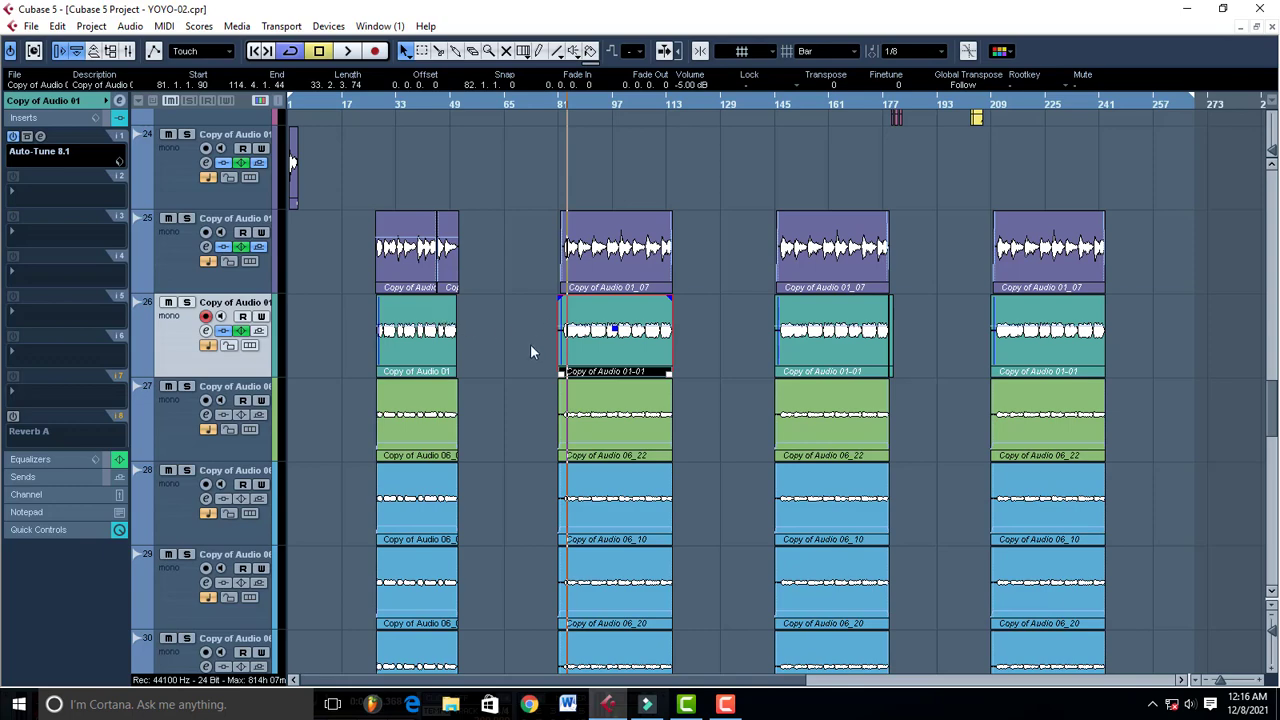
key(space)
scroll(530, 351, down, 2)
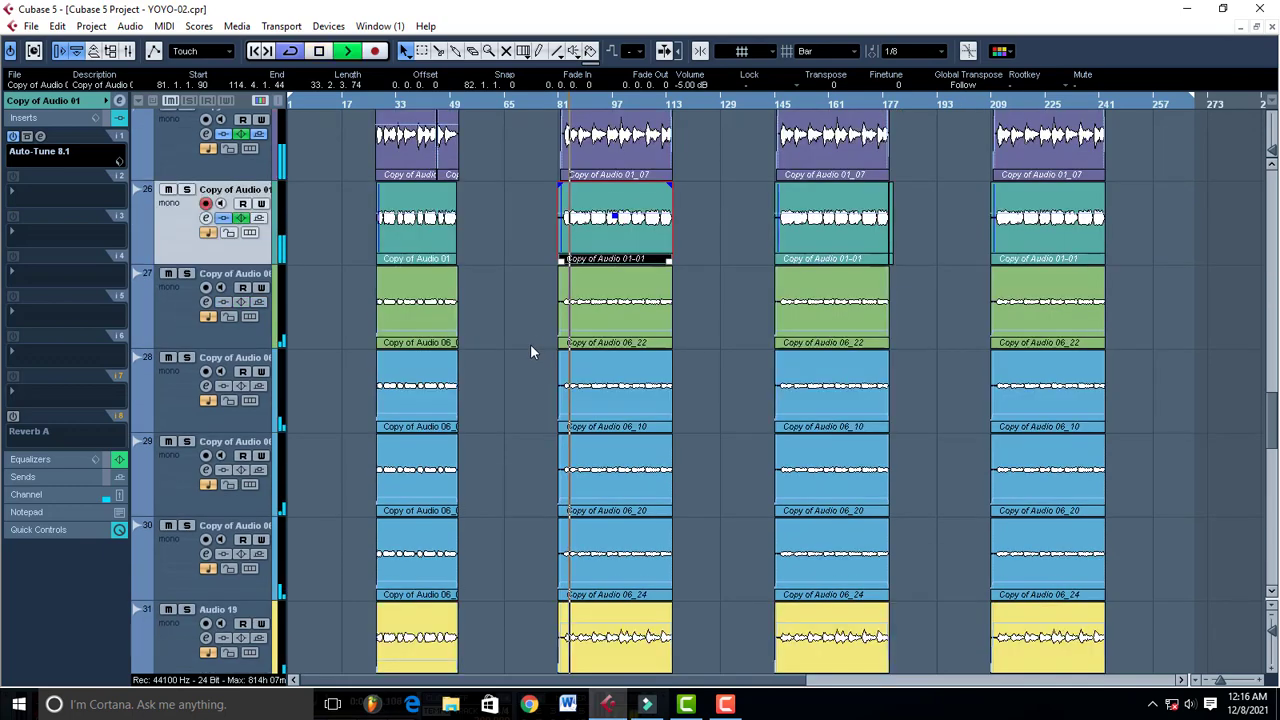
key(space)
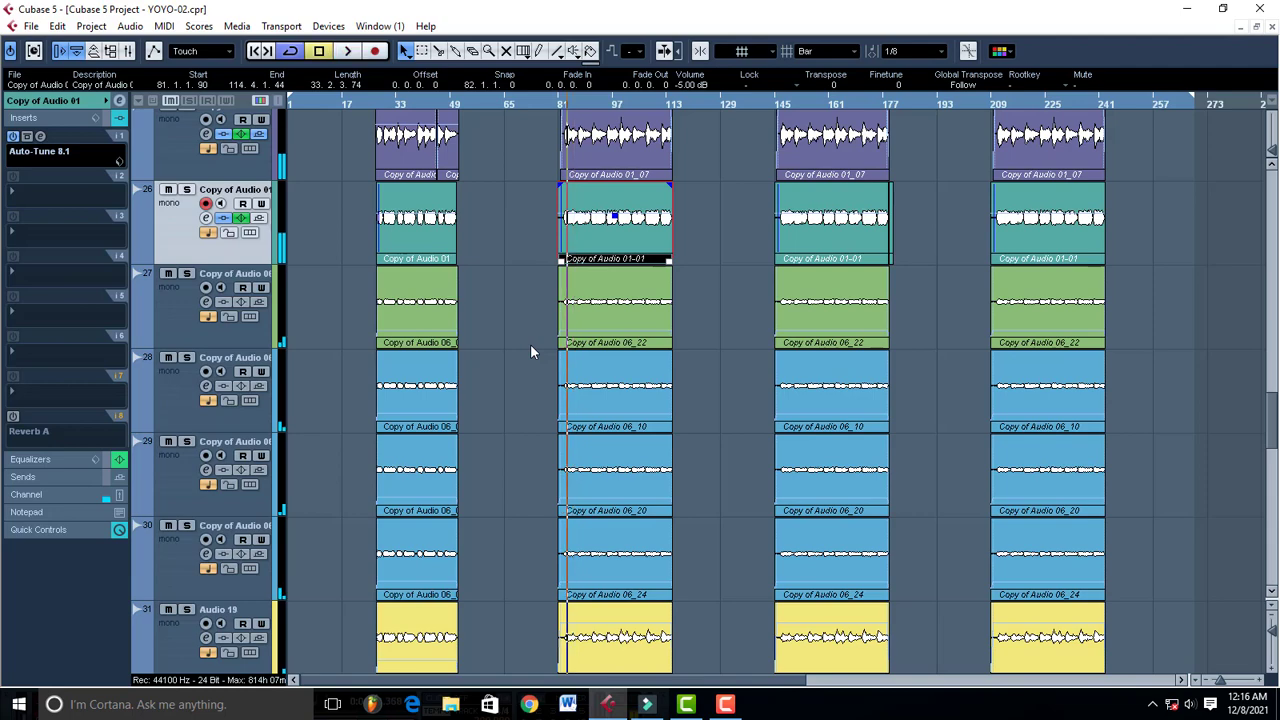
Select track 27 and show its basic track settings with volume and pan in the Inspector.
scroll(530, 351, up, 4)
click(181, 381)
click(174, 448)
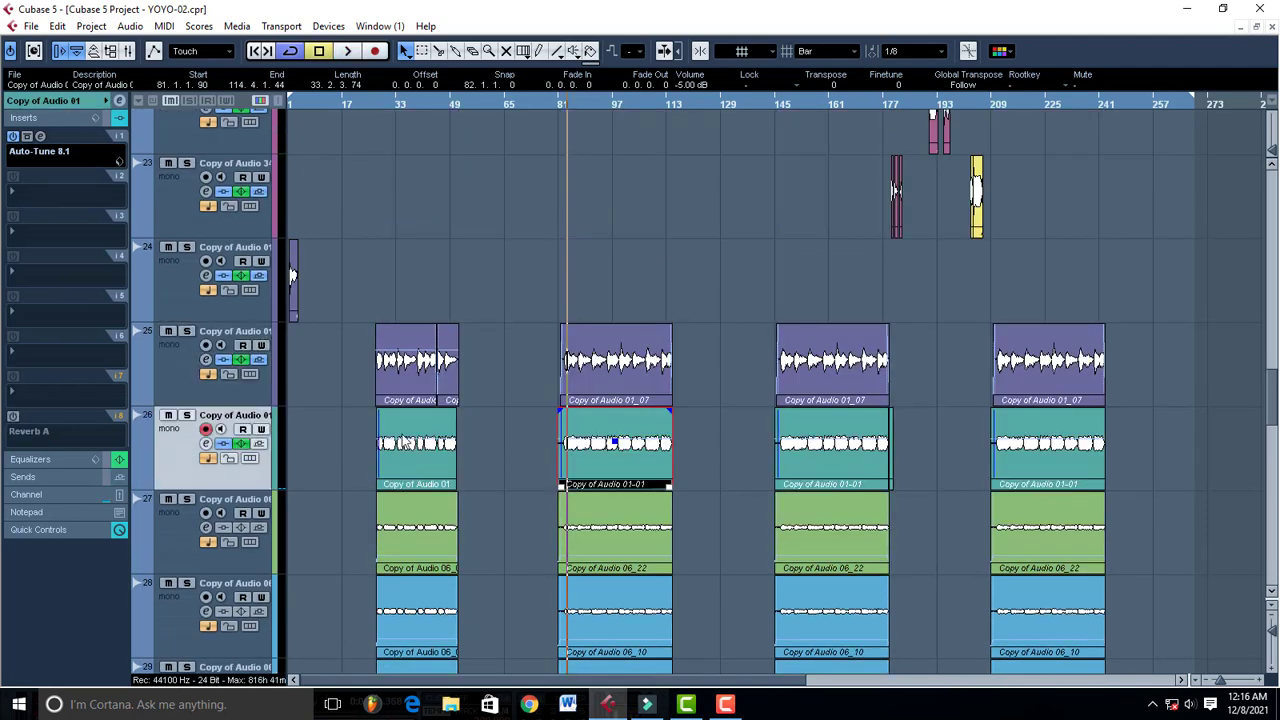
scroll(401, 441, down, 4)
click(165, 320)
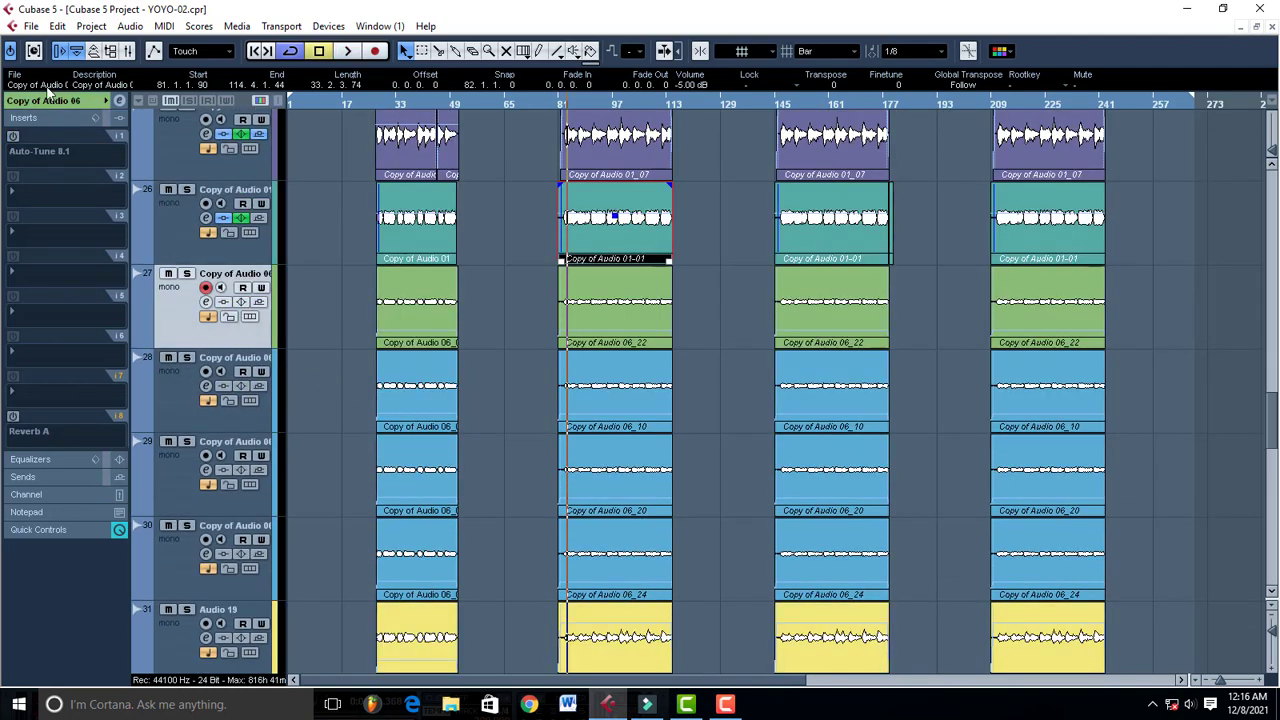
click(37, 112)
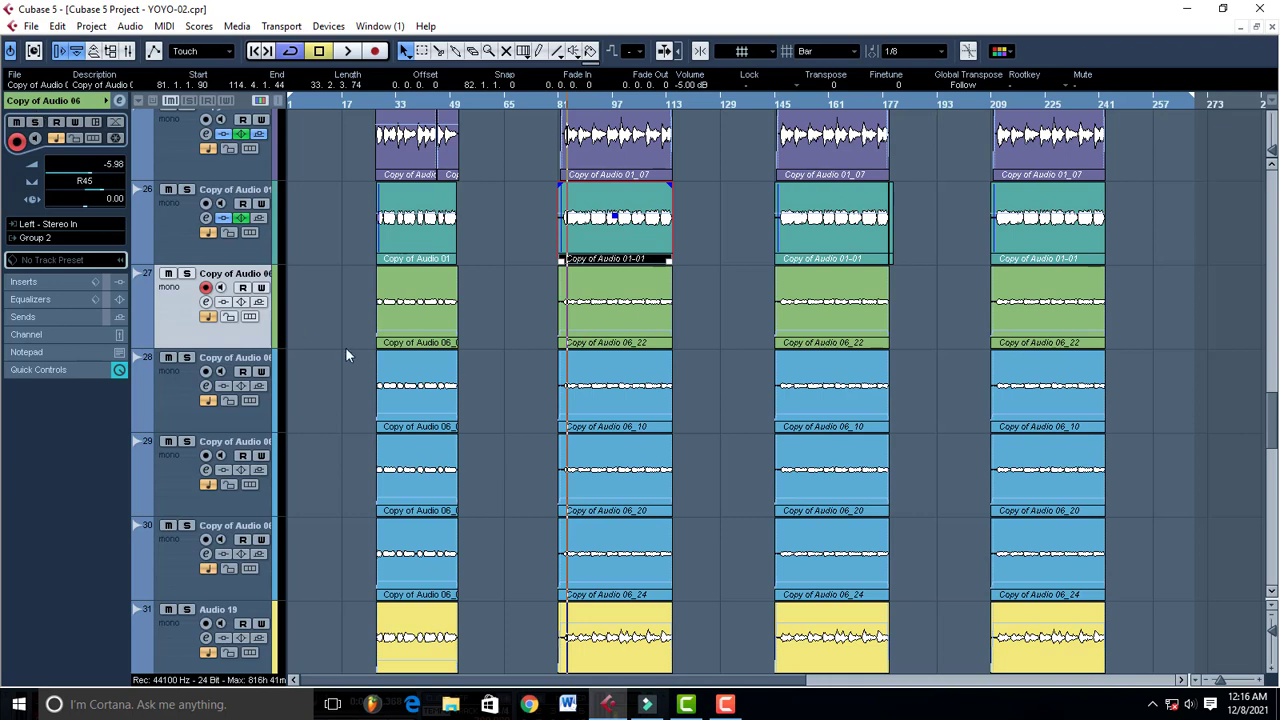
Compare the volume and pan settings of vocal tracks 25, 26, 27 and 28.
click(179, 228)
click(173, 154)
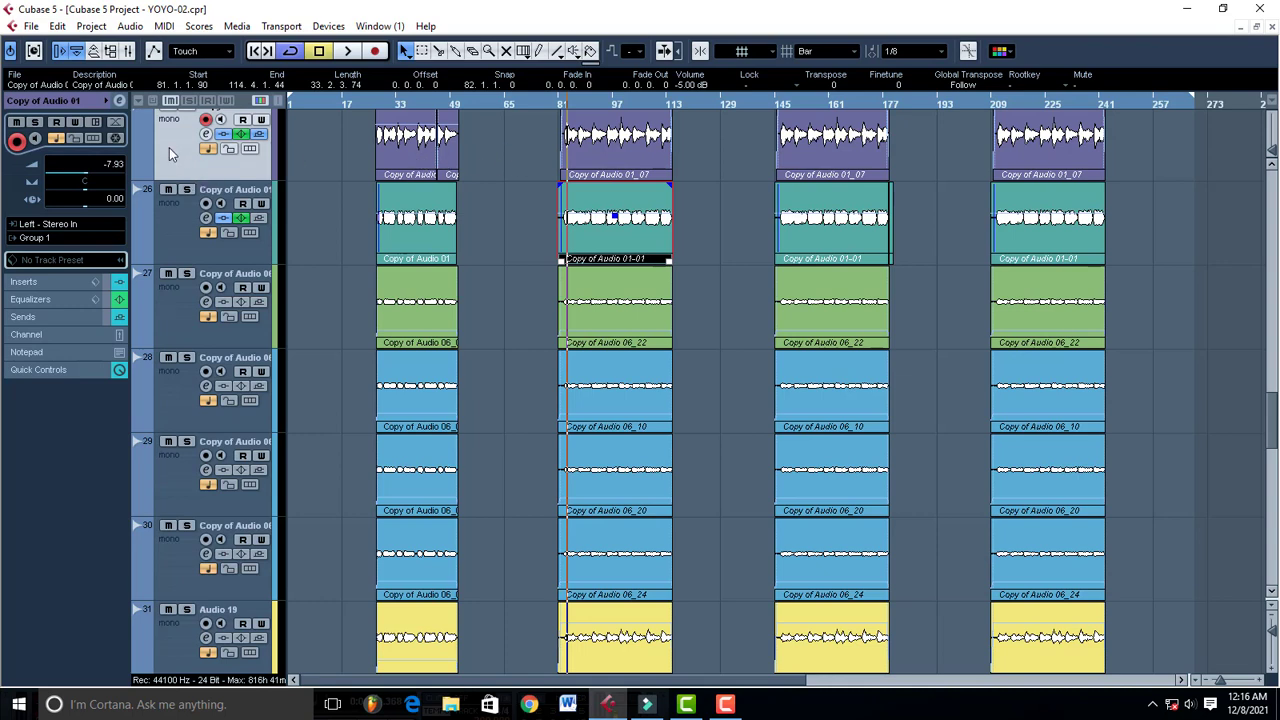
click(173, 233)
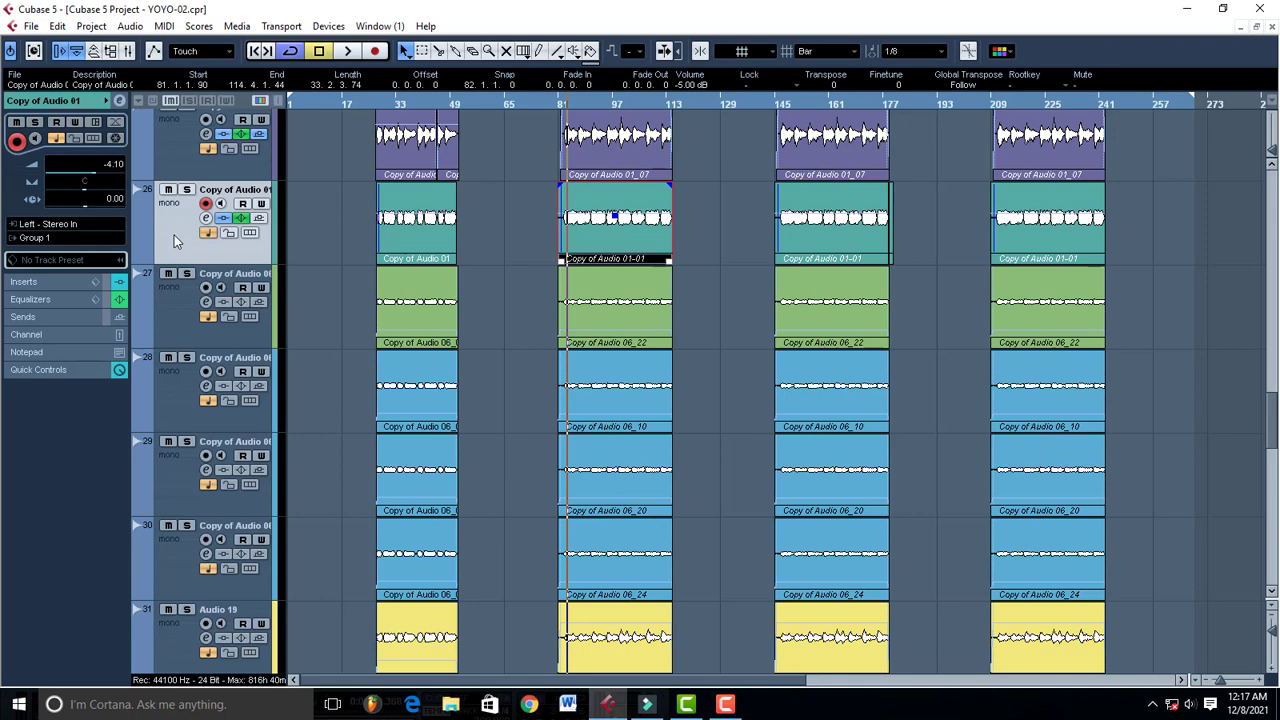
click(177, 319)
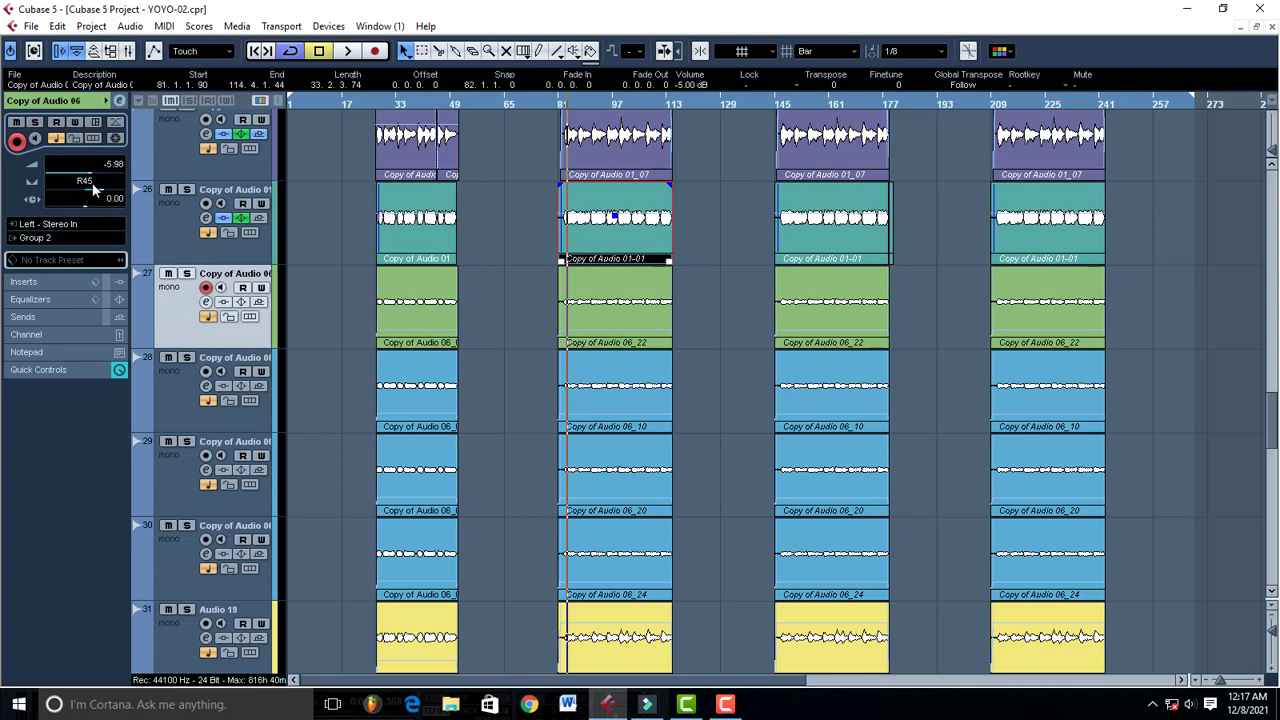
click(184, 404)
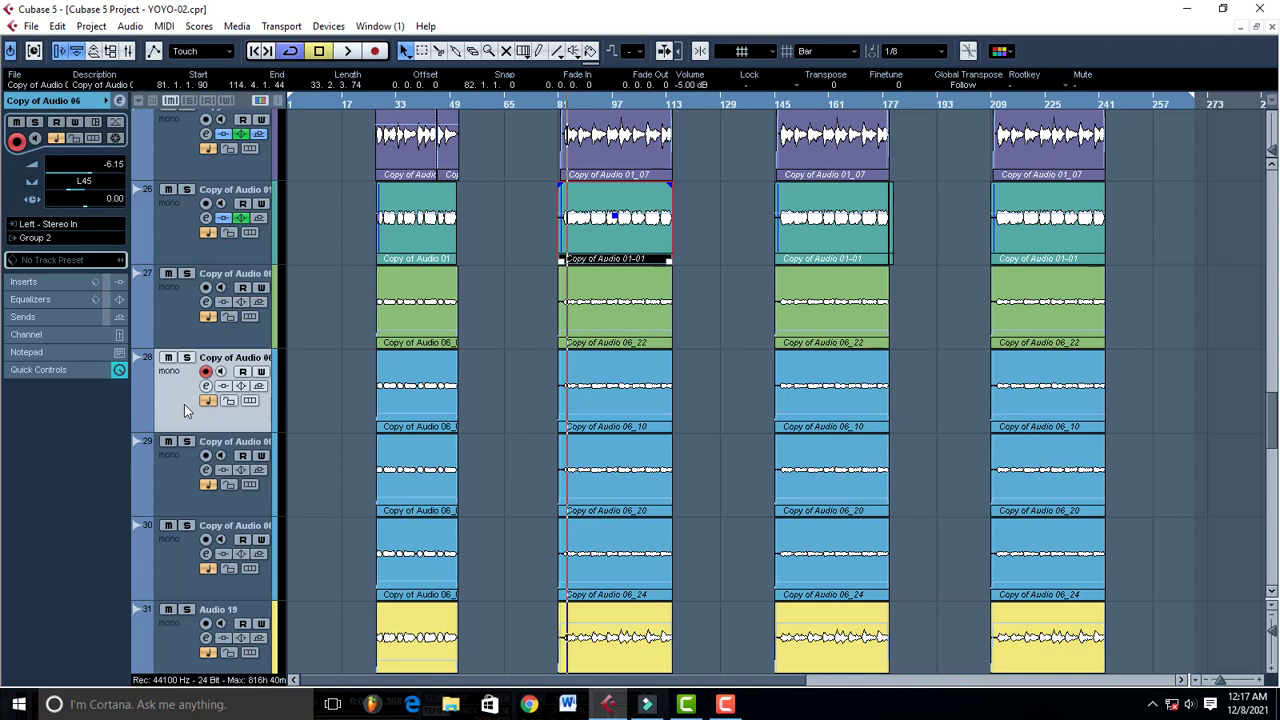
Return to track 27 to review its pan, play the full mix briefly, and stop playback.
click(170, 309)
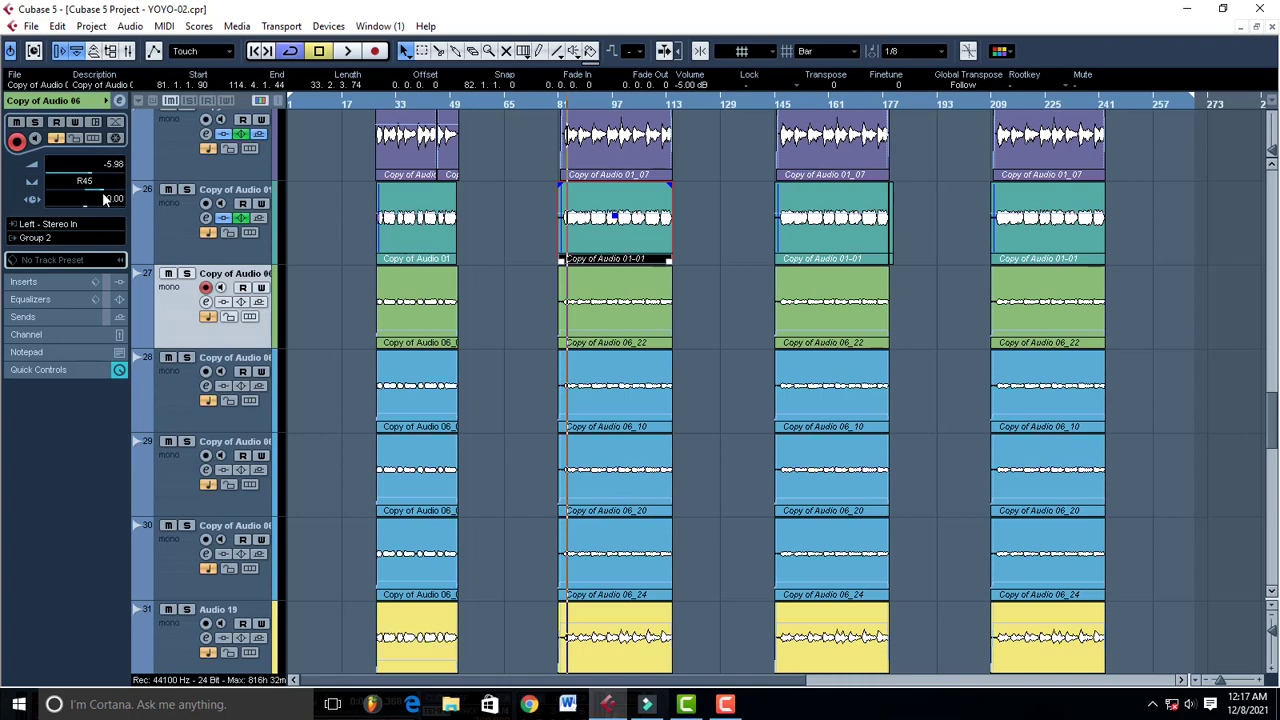
key(space)
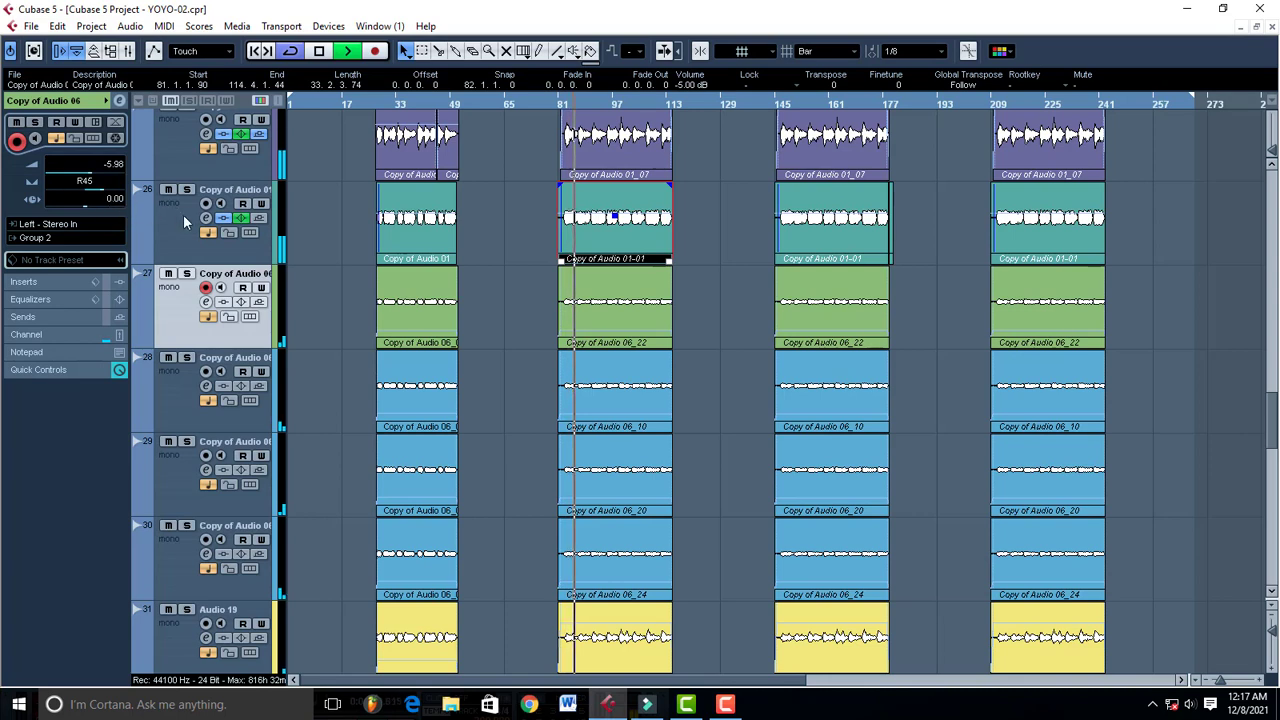
key(space)
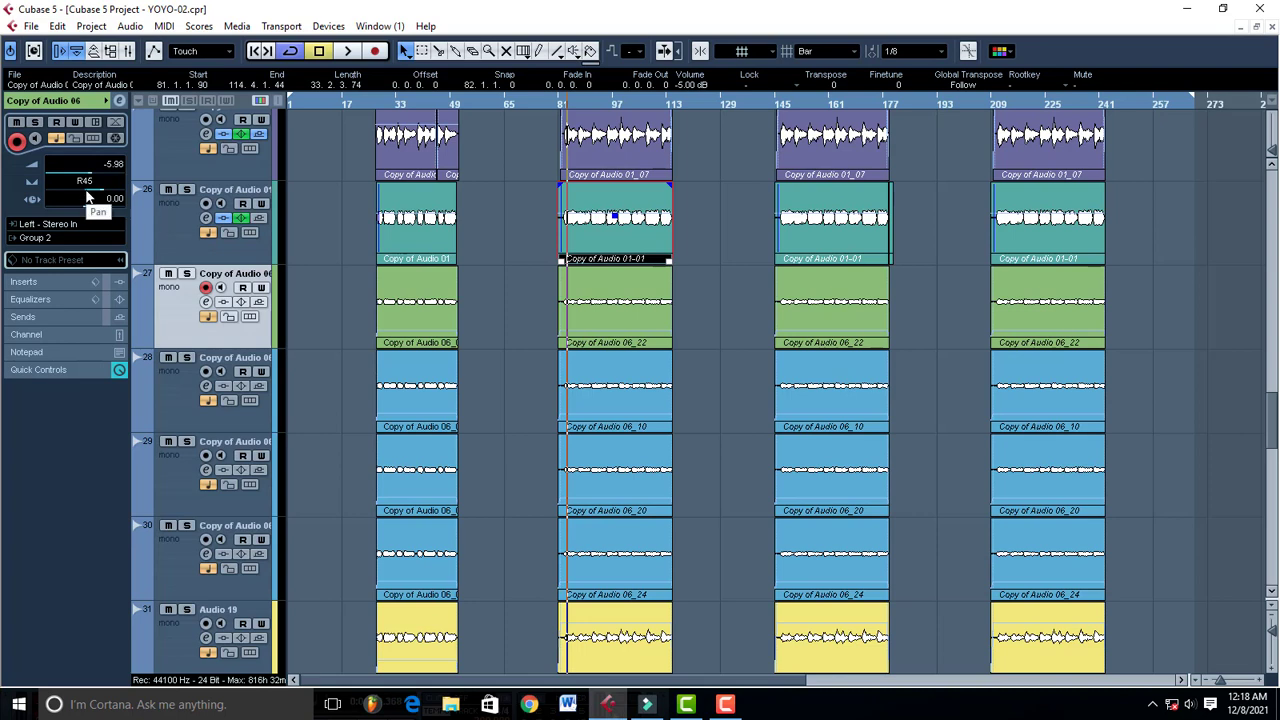
Check the pan settings of tracks 28 and 30, and play the full mix briefly with track 30 selected.
click(170, 402)
scroll(170, 402, down, 3)
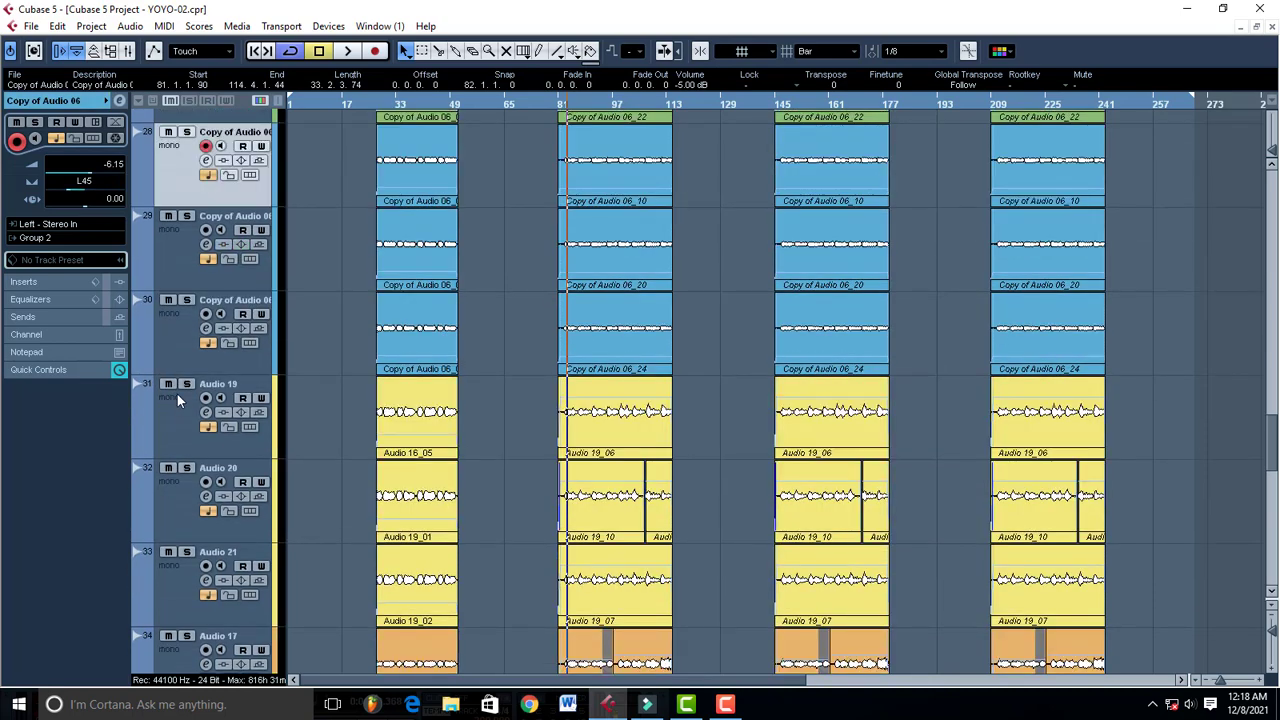
click(176, 337)
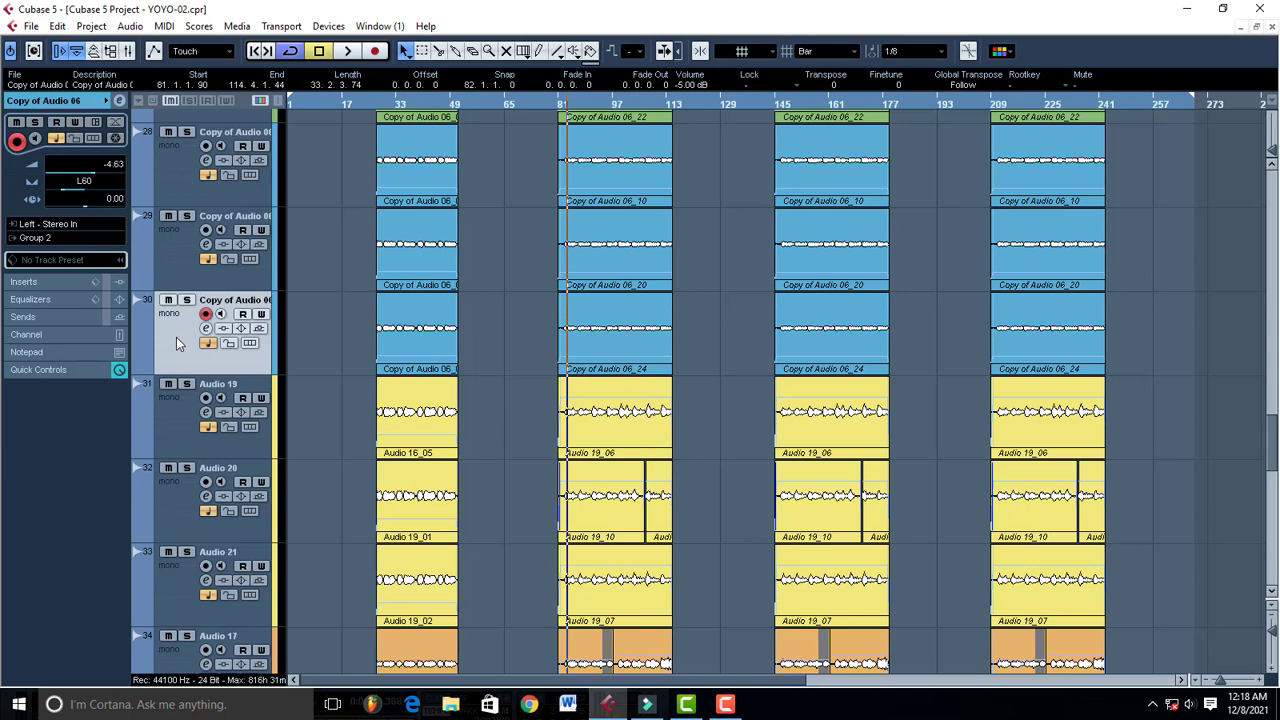
key(space)
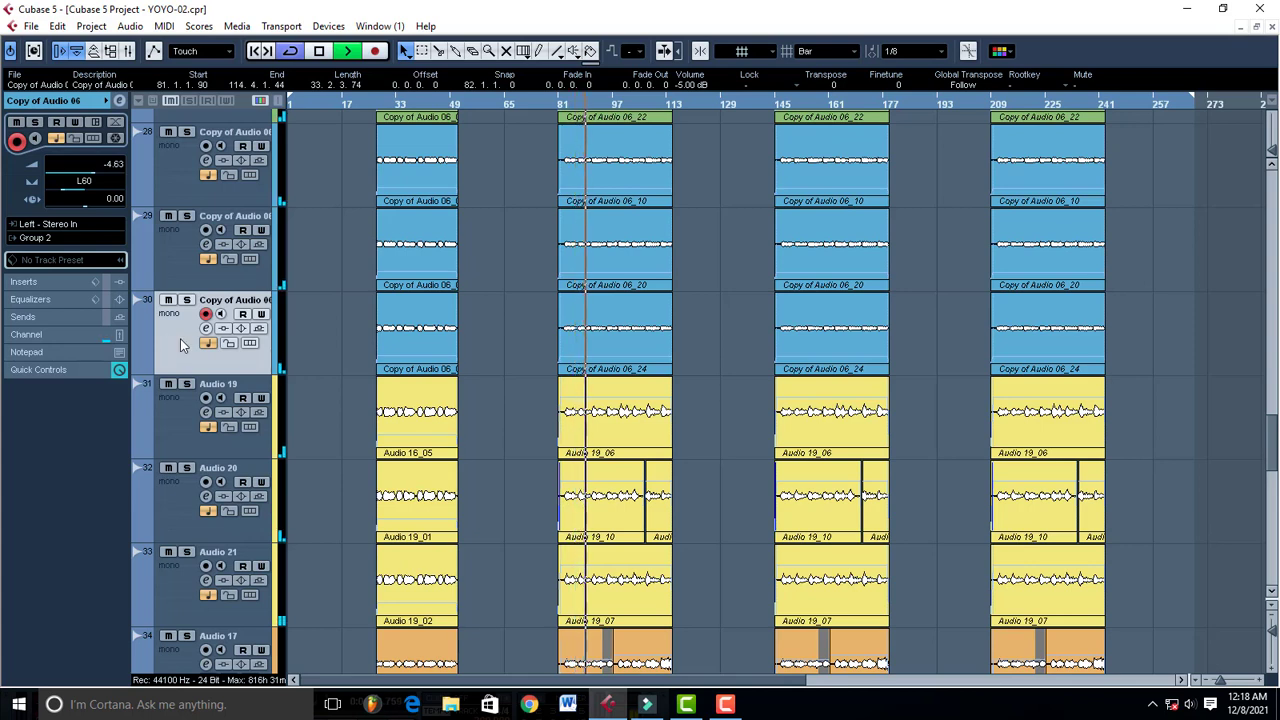
key(space)
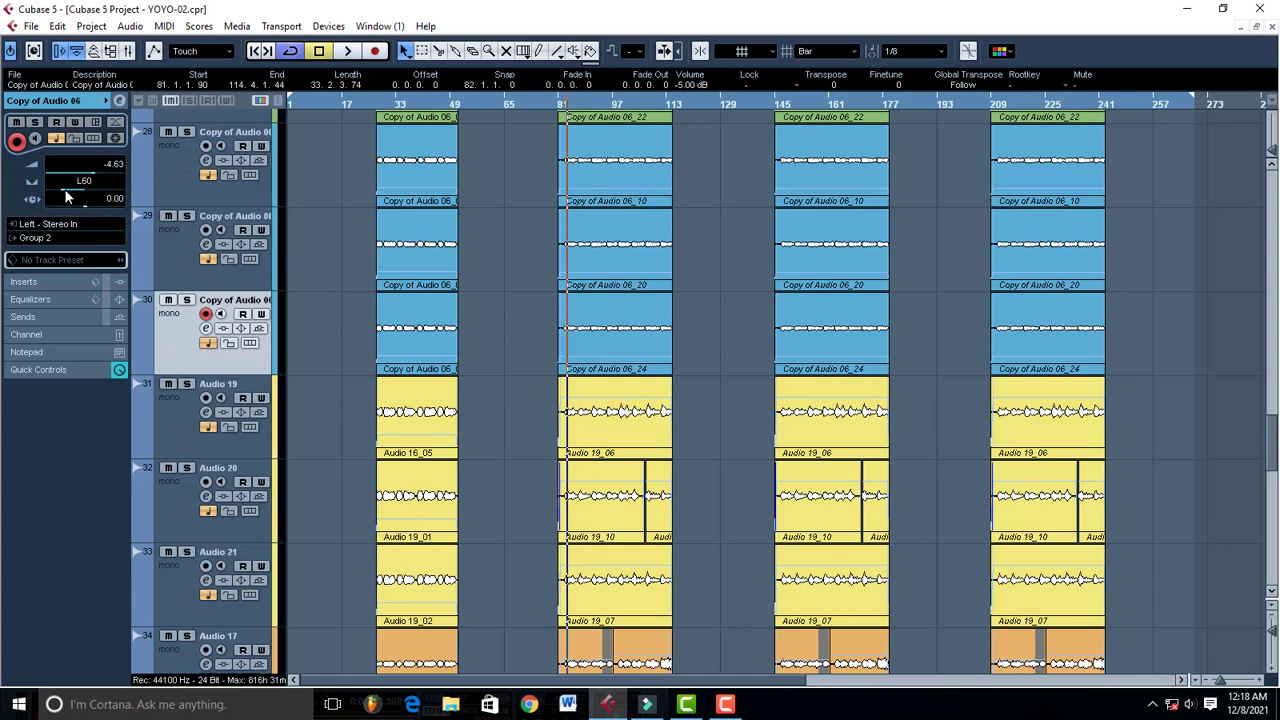
Examine the volume and pan settings of the Audio 19, Audio 20 and Audio 21 tracks.
click(177, 435)
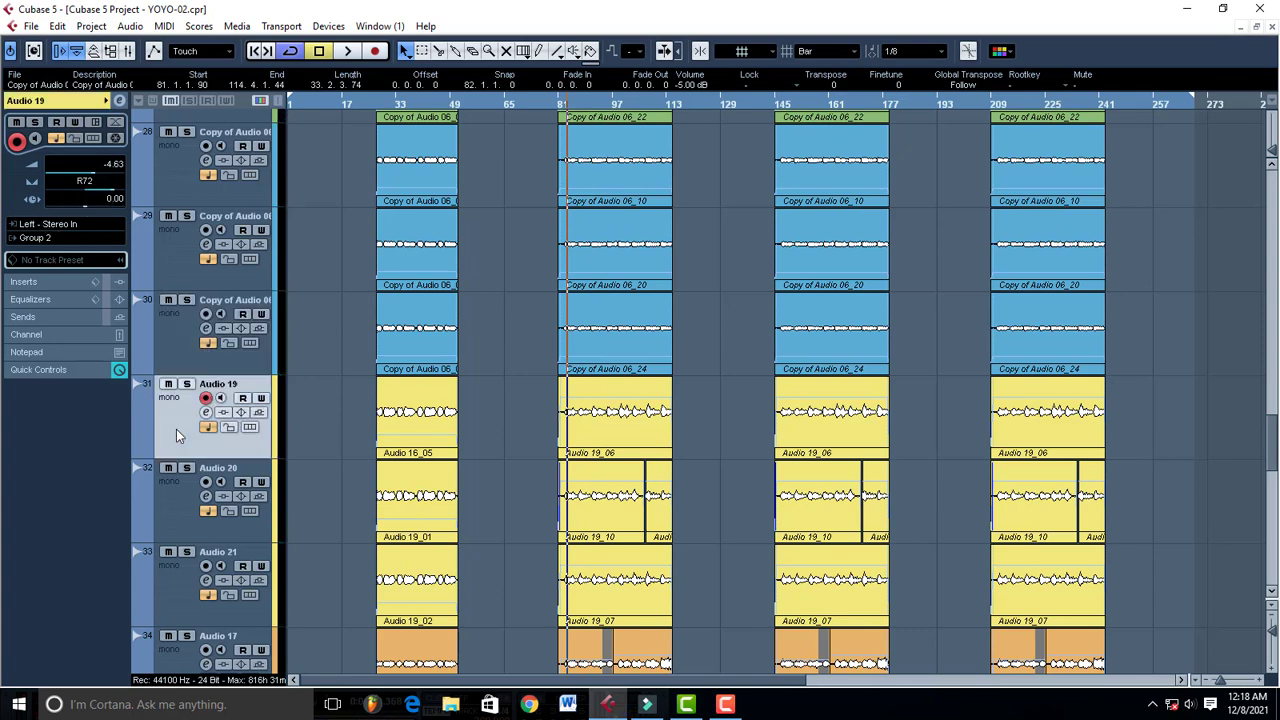
click(185, 497)
scroll(185, 490, down, 4)
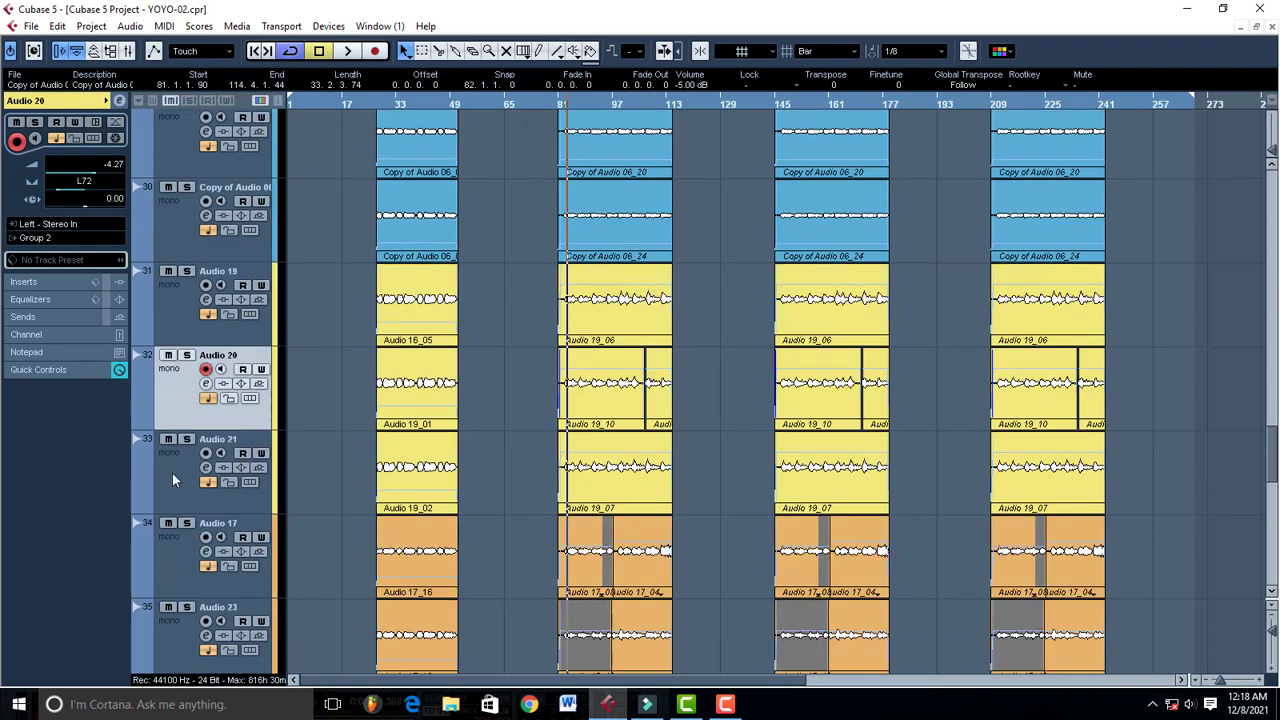
click(172, 473)
scroll(172, 475, down, 4)
scroll(172, 473, down, 2)
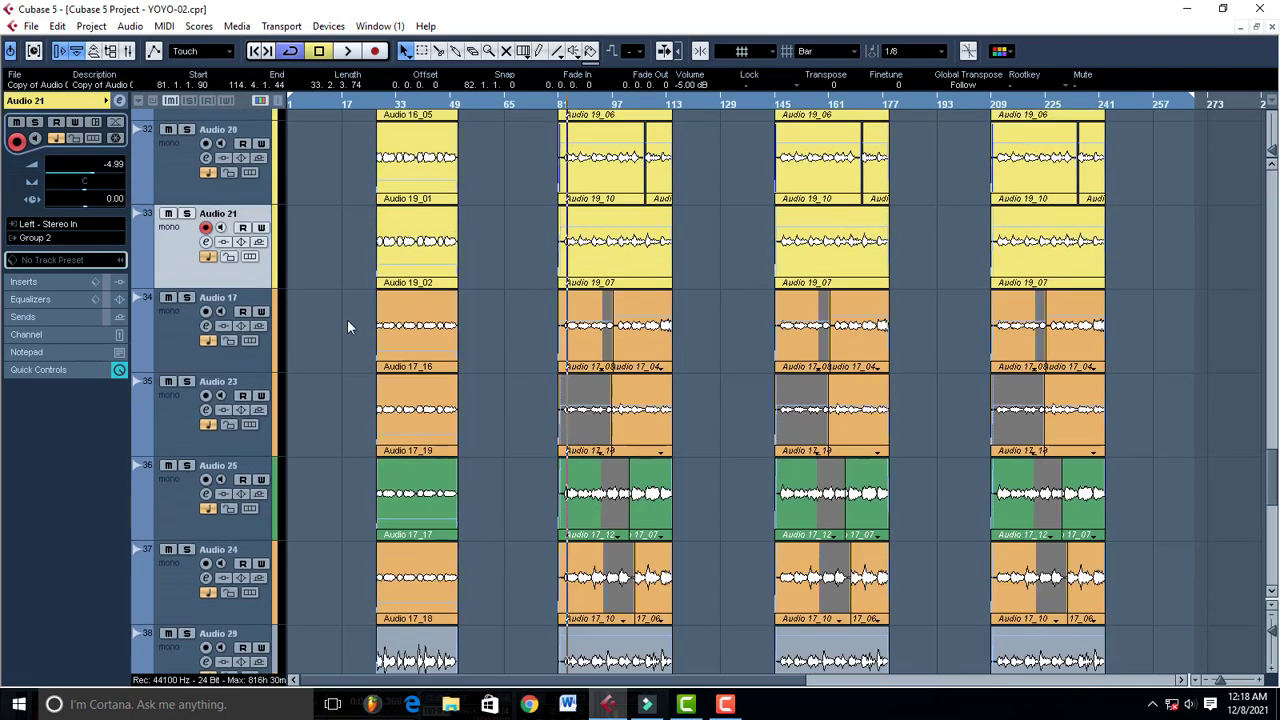
Audition the Audio 17 track briefly in solo and turn its solo off.
click(187, 298)
key(space)
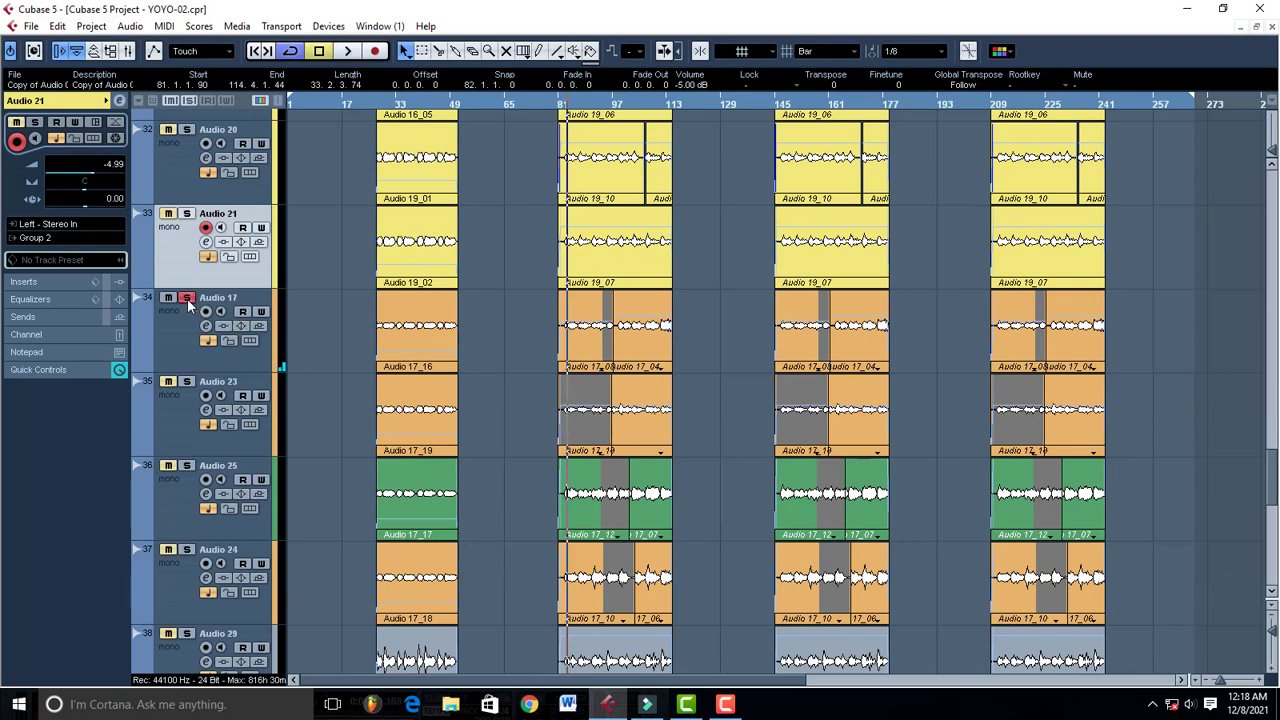
key(space)
click(187, 299)
Compare the volume and pan settings of the Audio 17, Audio 21 and Audio 23 tracks.
click(189, 322)
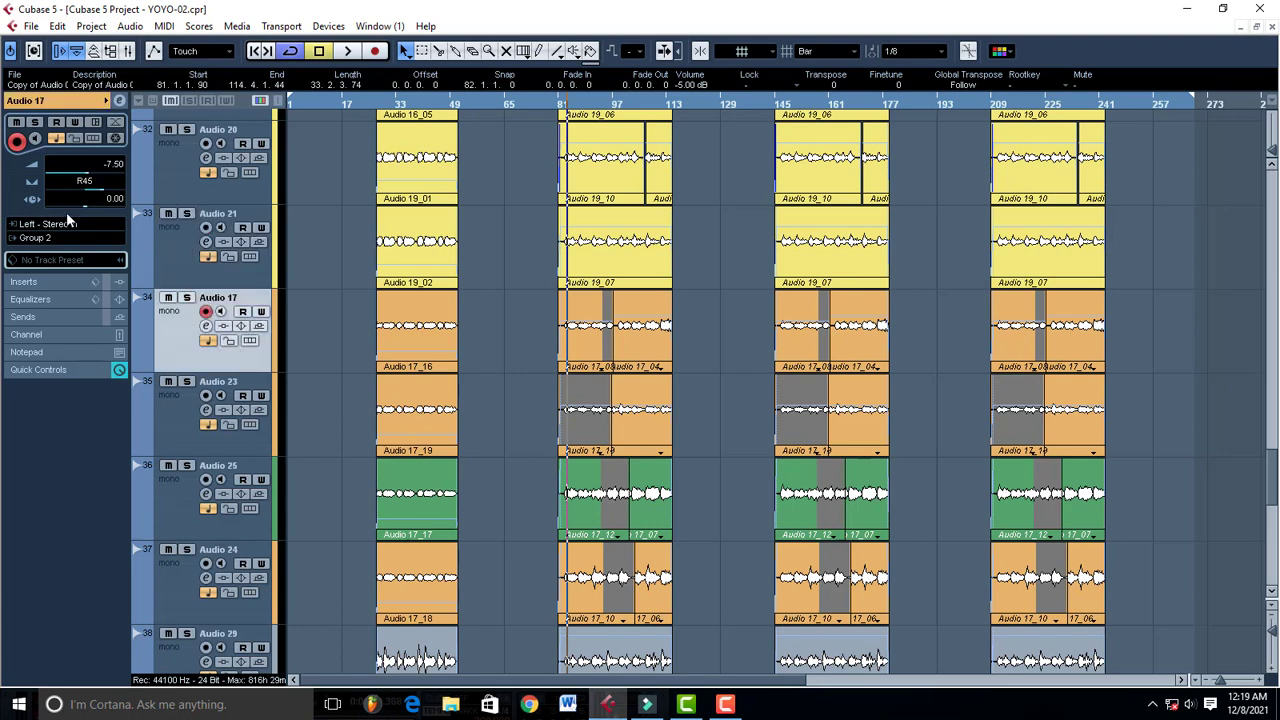
click(168, 268)
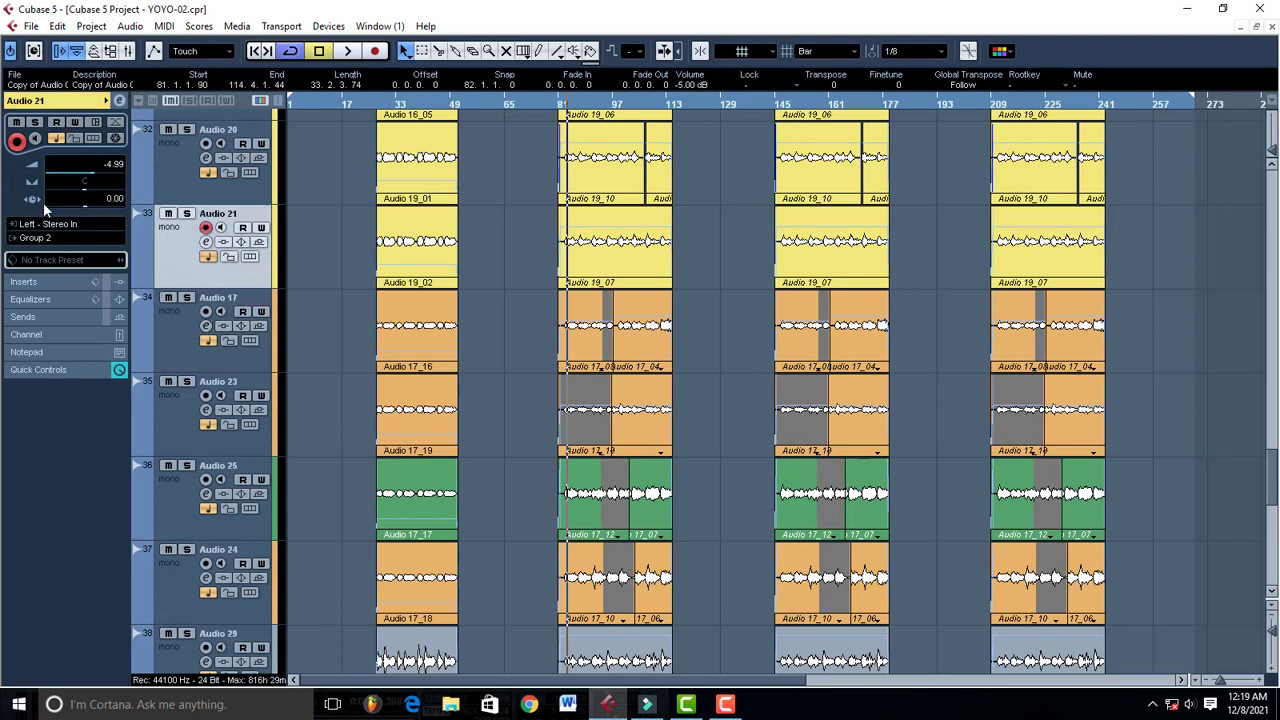
click(182, 346)
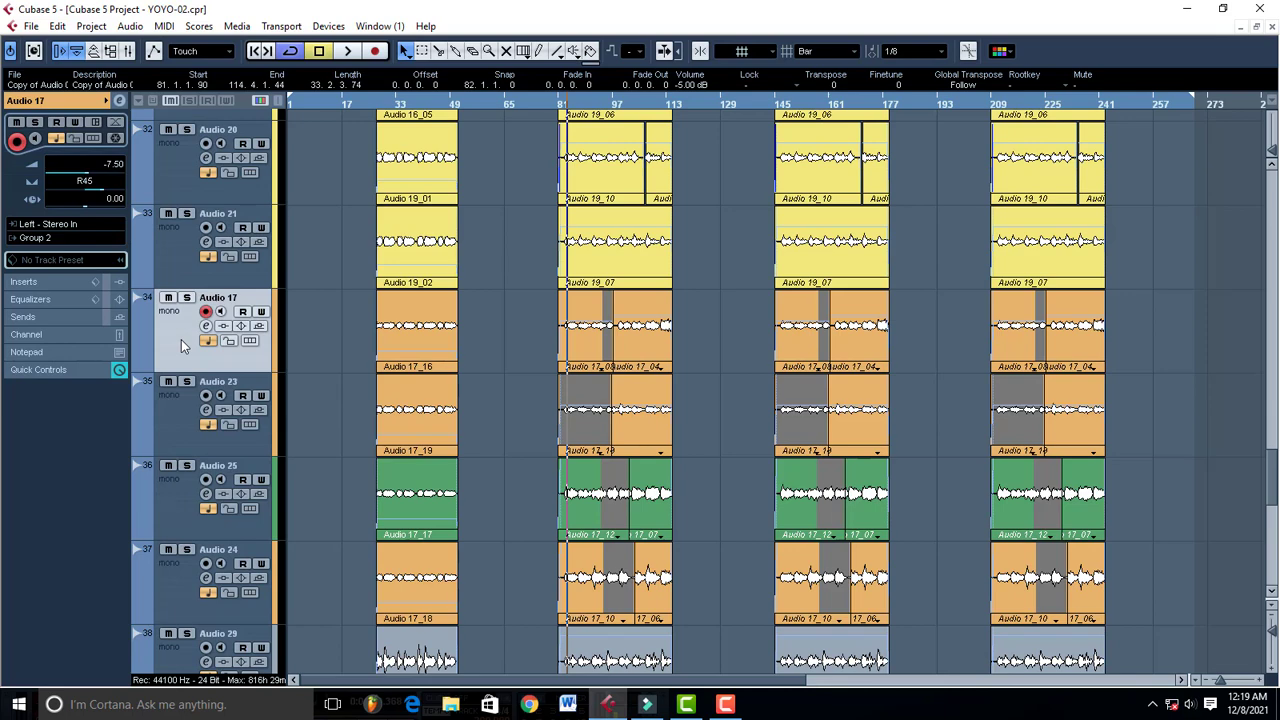
click(175, 412)
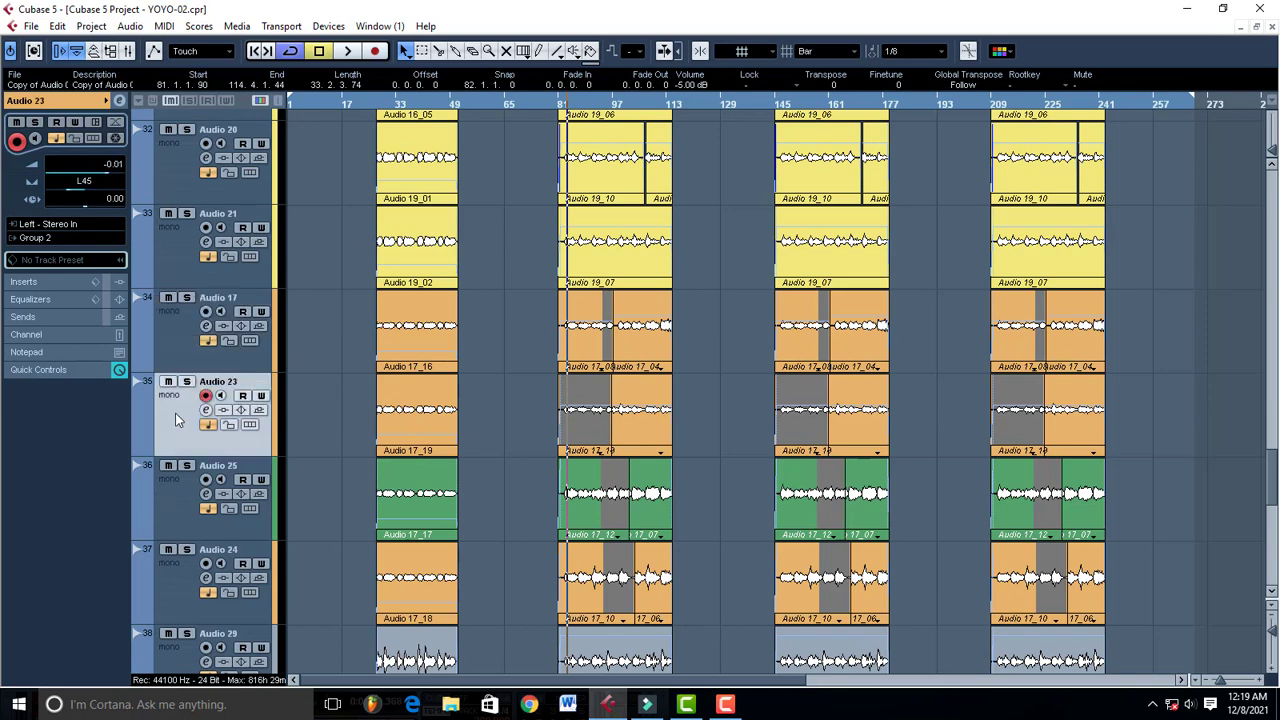
Examine the volume and pan settings of the Audio 25, Audio 24, Audio 29 and Audio 16 tracks.
scroll(175, 413, down, 2)
click(179, 394)
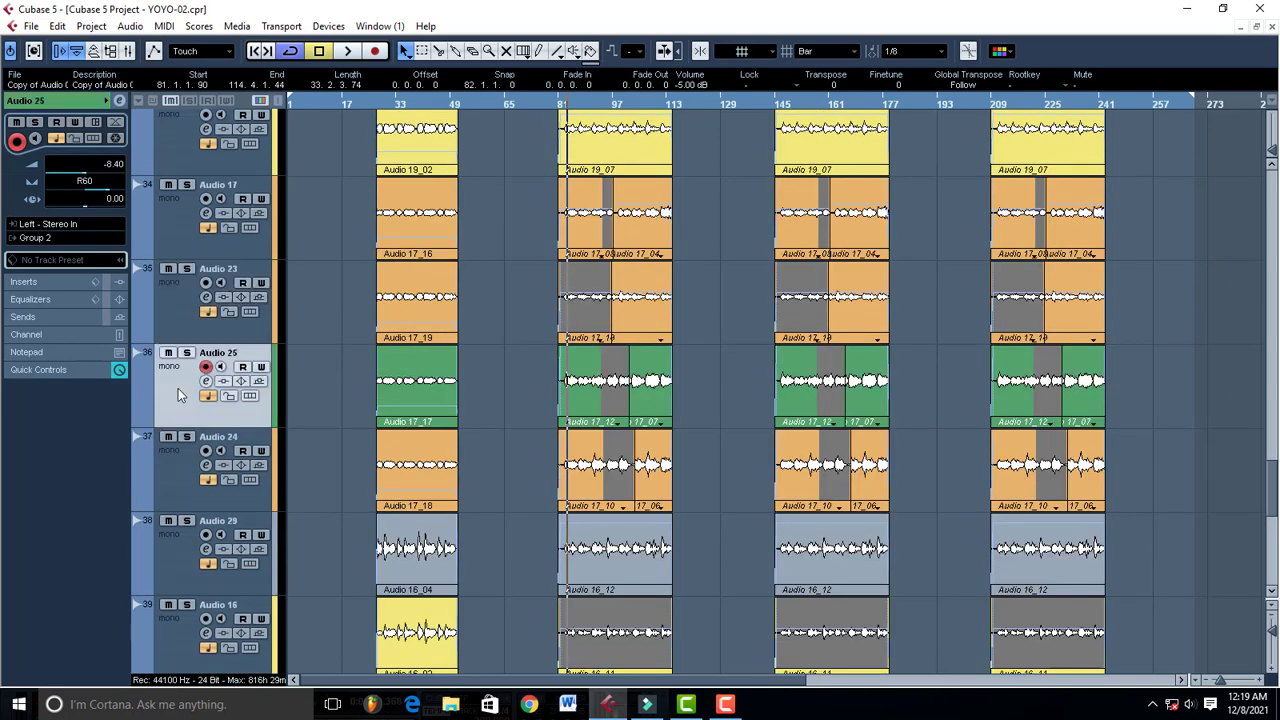
click(175, 472)
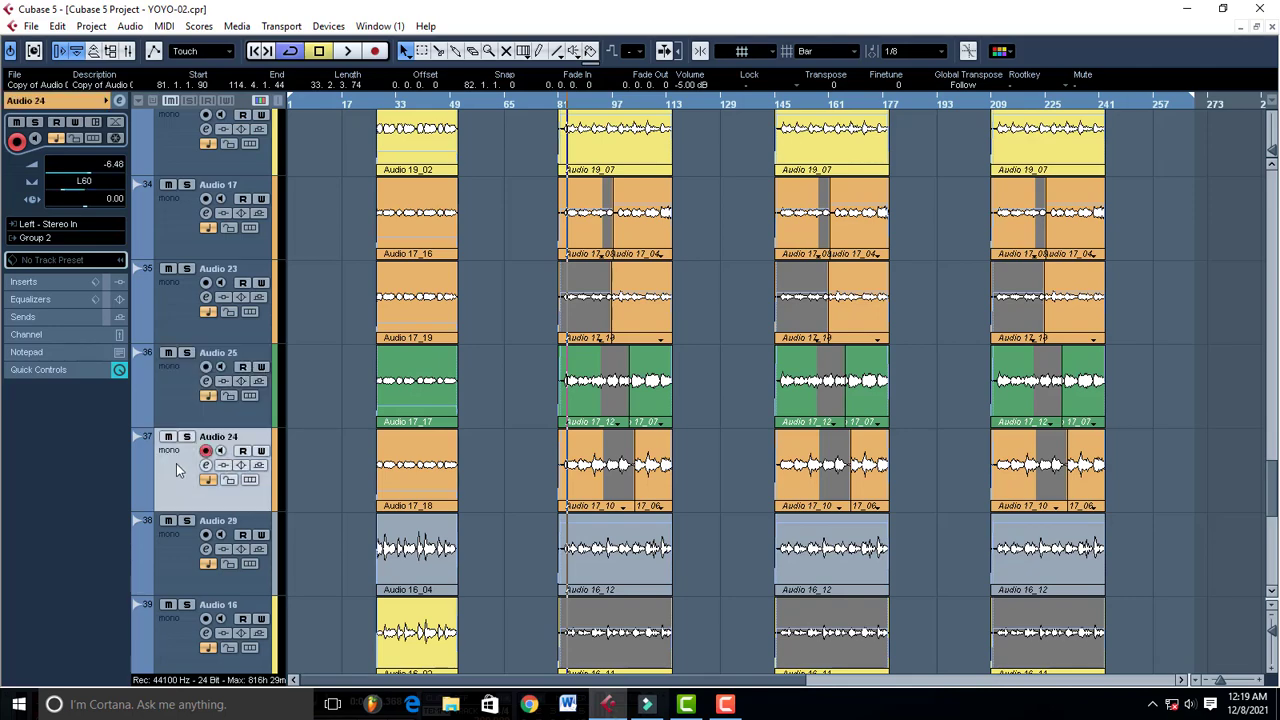
scroll(175, 472, down, 3)
click(176, 347)
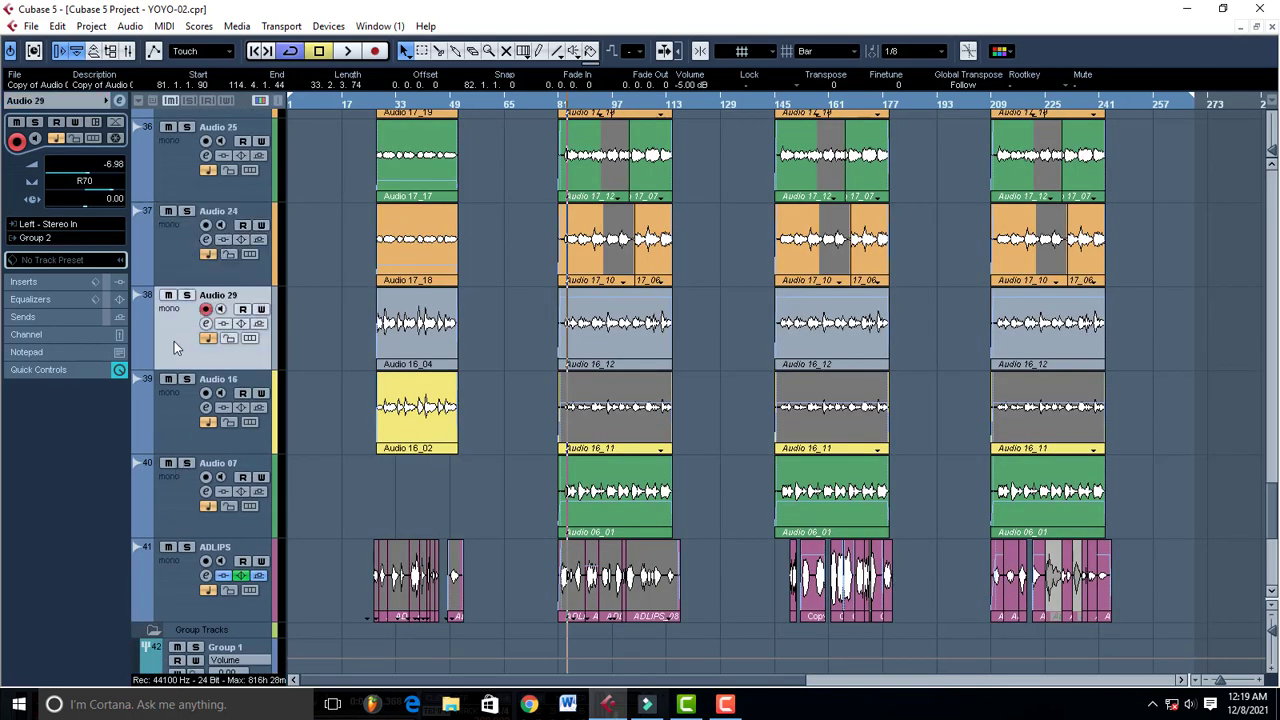
click(186, 421)
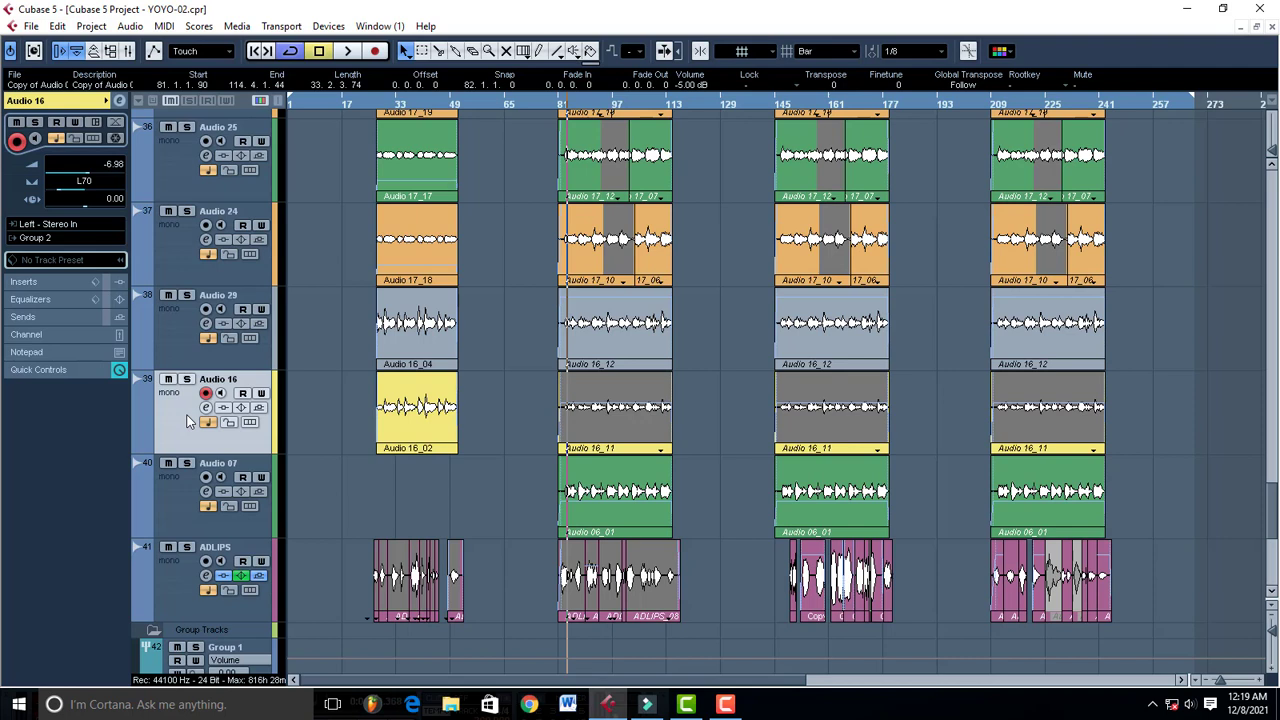
Check the pan of the Audio 07 track, audition it briefly in solo, and turn its solo off.
click(177, 508)
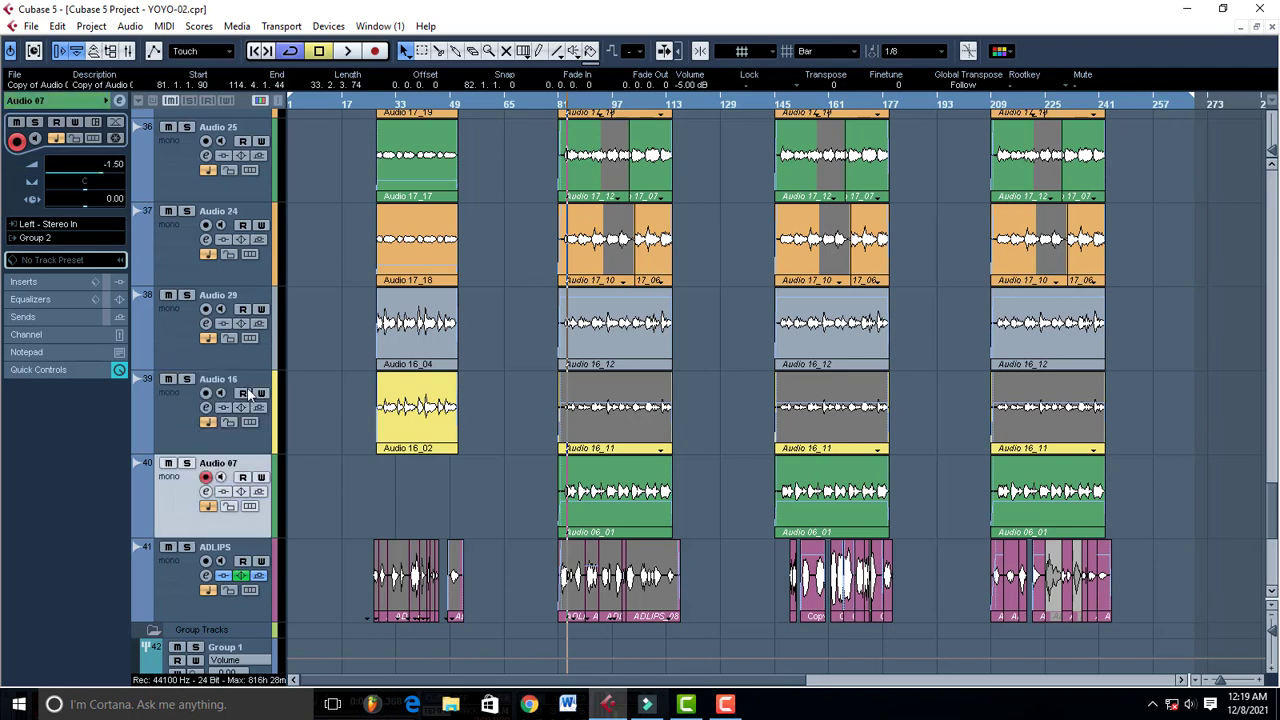
click(188, 465)
key(space)
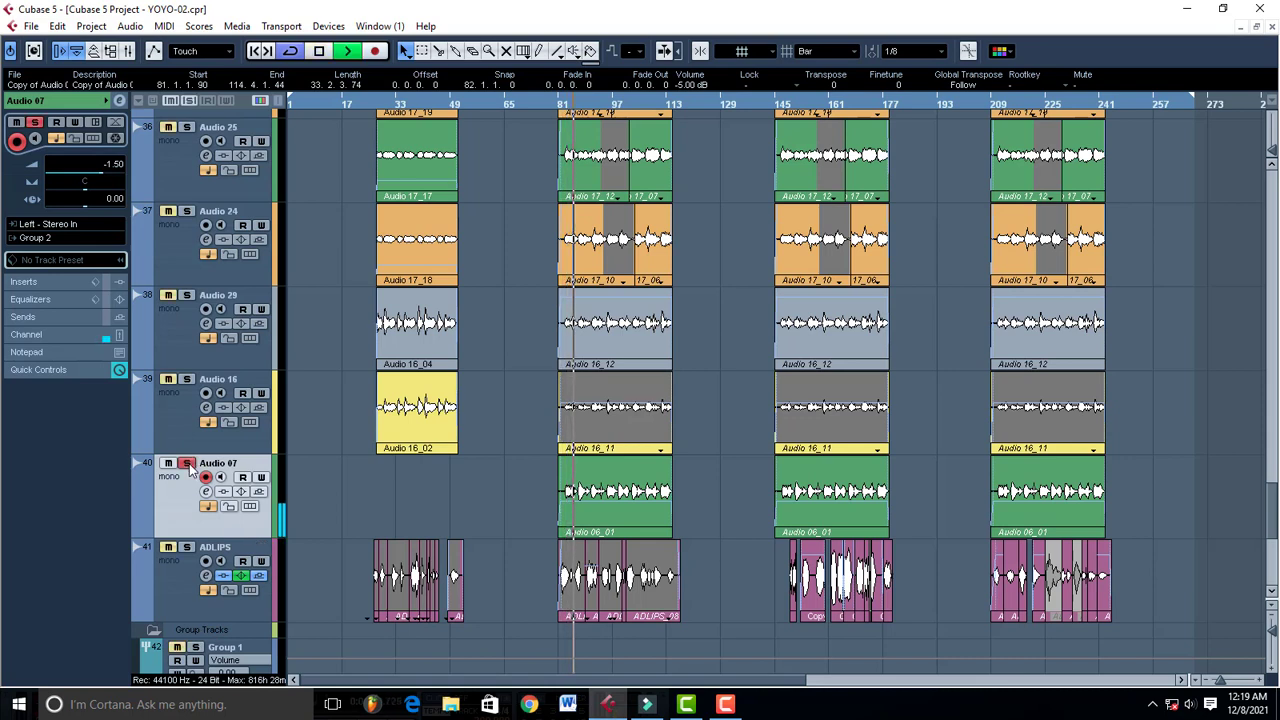
key(space)
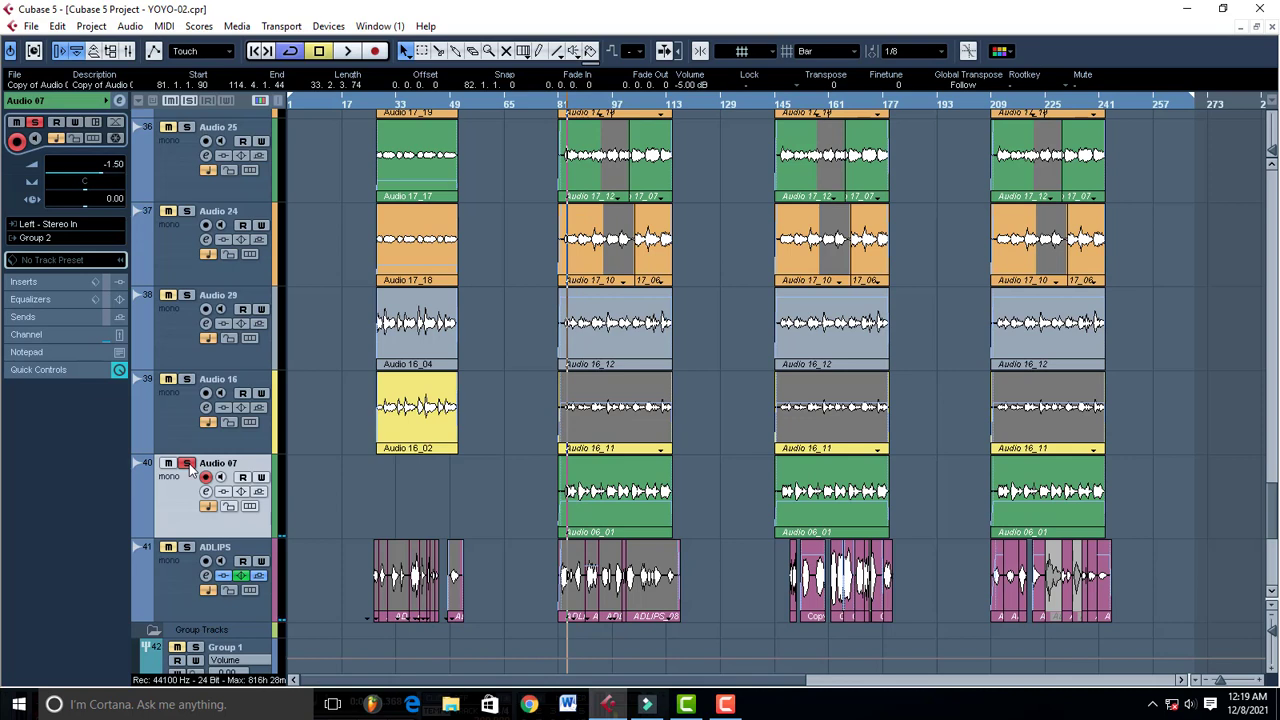
click(187, 464)
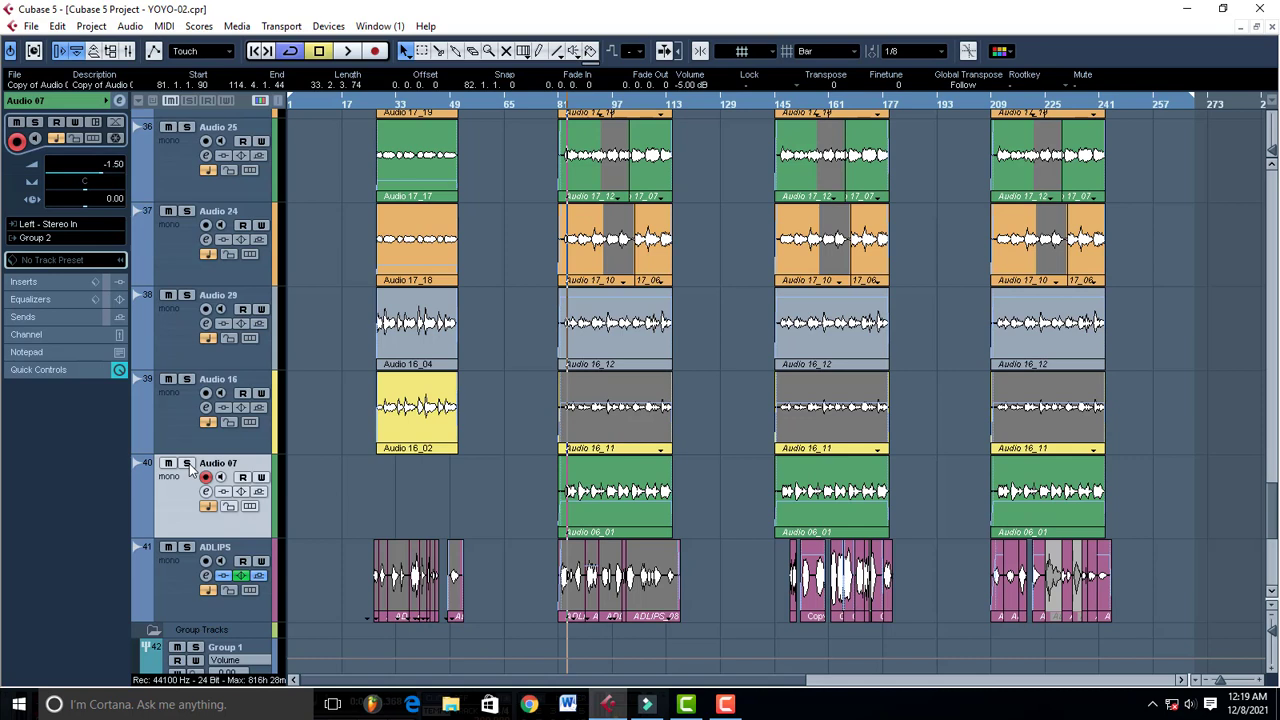
Select the ADLIPS track and audition it briefly in solo.
click(182, 584)
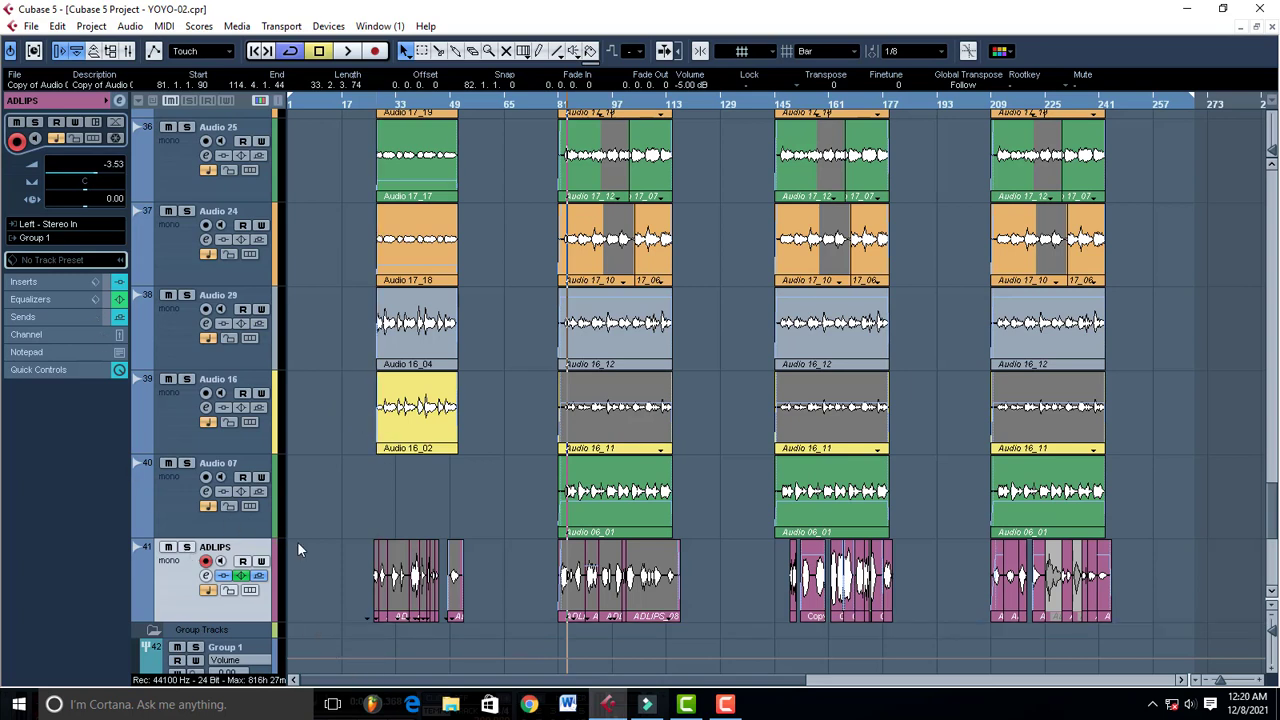
click(186, 548)
key(space)
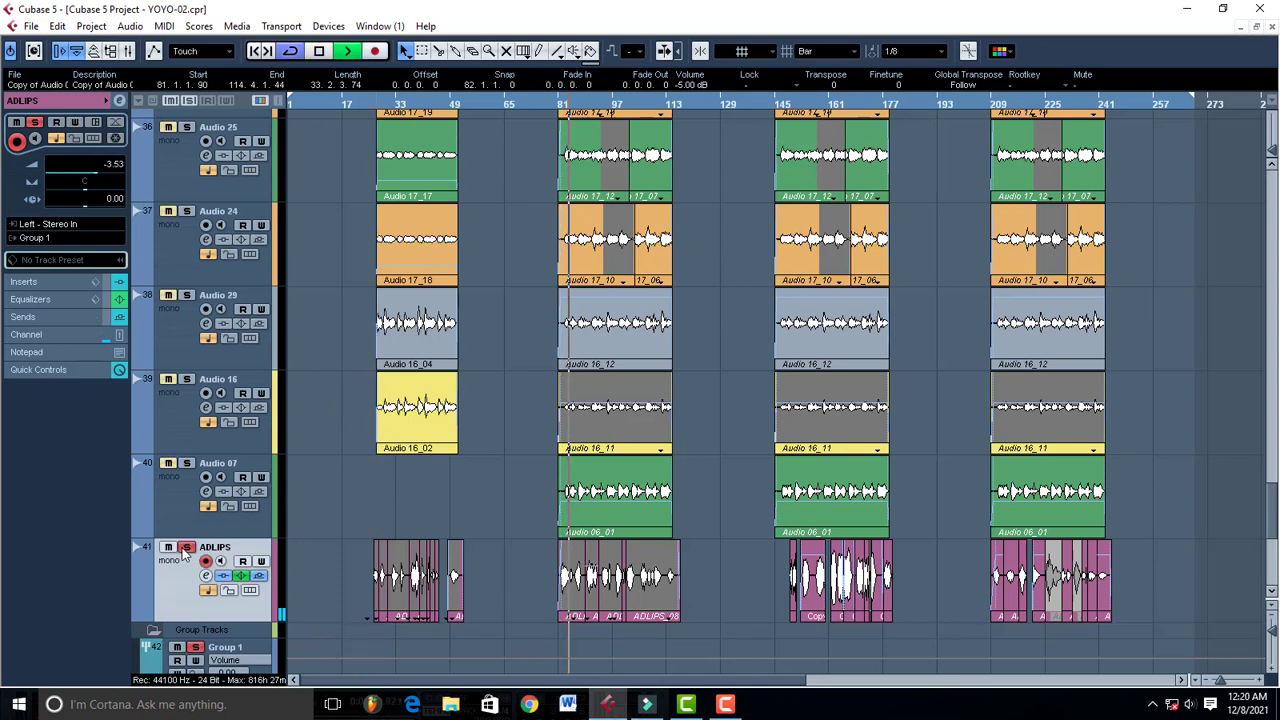
click(186, 548)
key(space)
Pan the ADLIPS track to L6 during solo playback, stop playback and turn its solo off.
key(space)
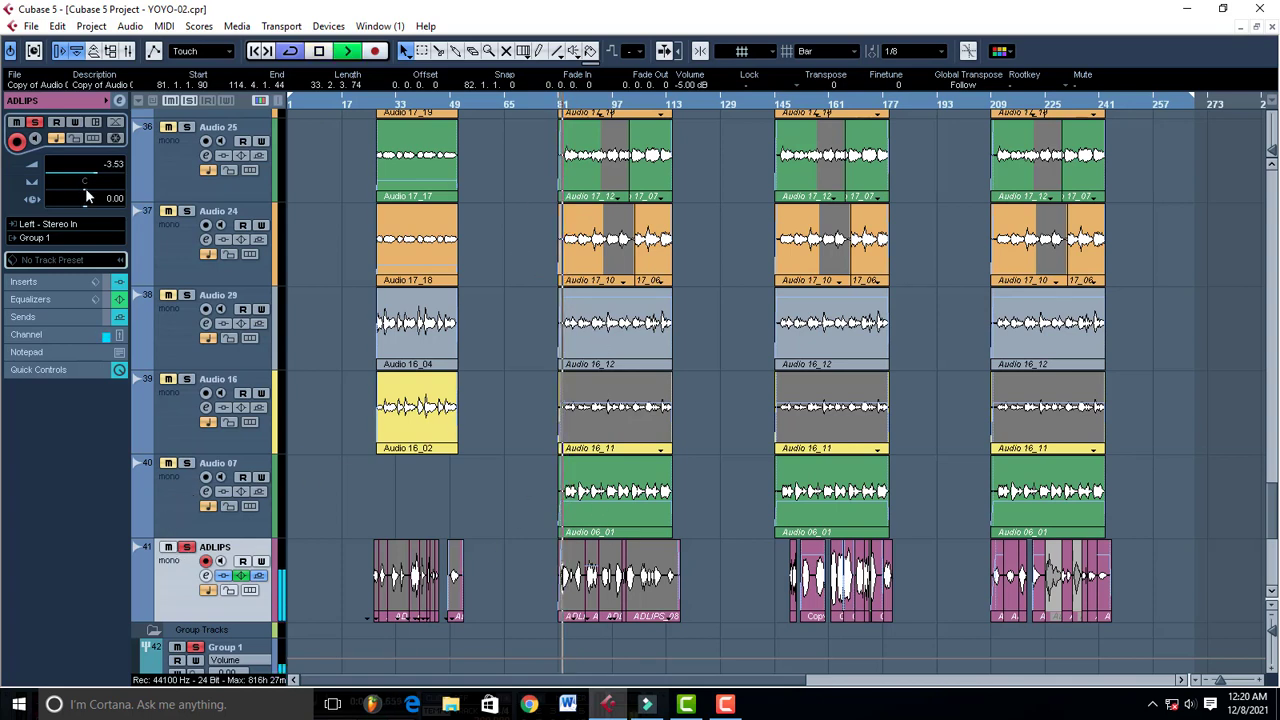
drag(83, 196, 90, 197)
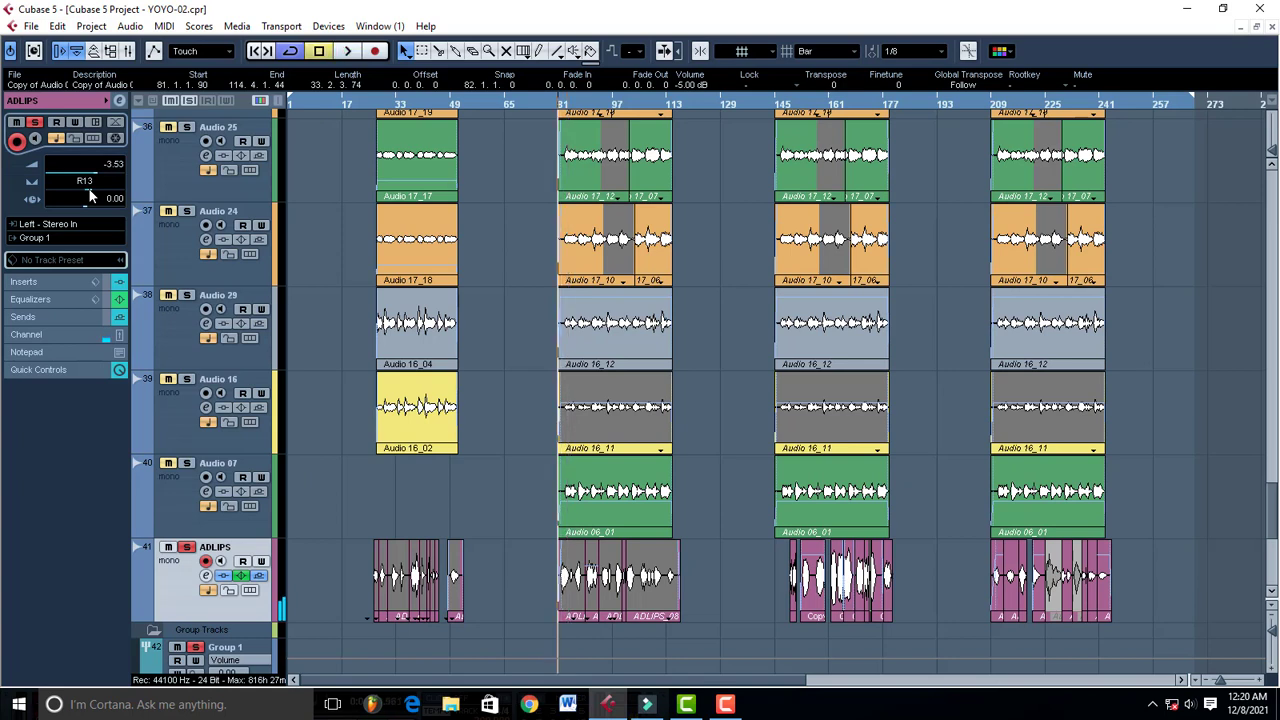
key(space)
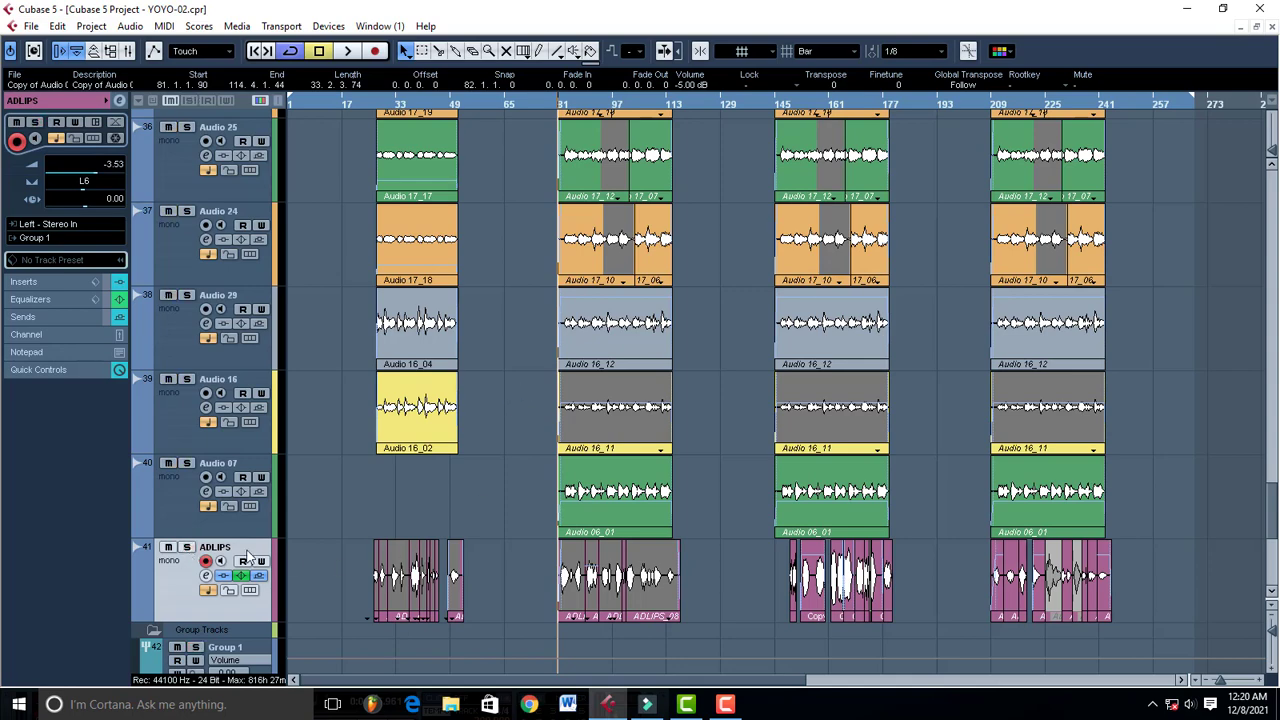
Compare the bar 81 clips of the Audio 19 and Audio 20 tracks and their volume and pan settings.
scroll(381, 556, up, 2)
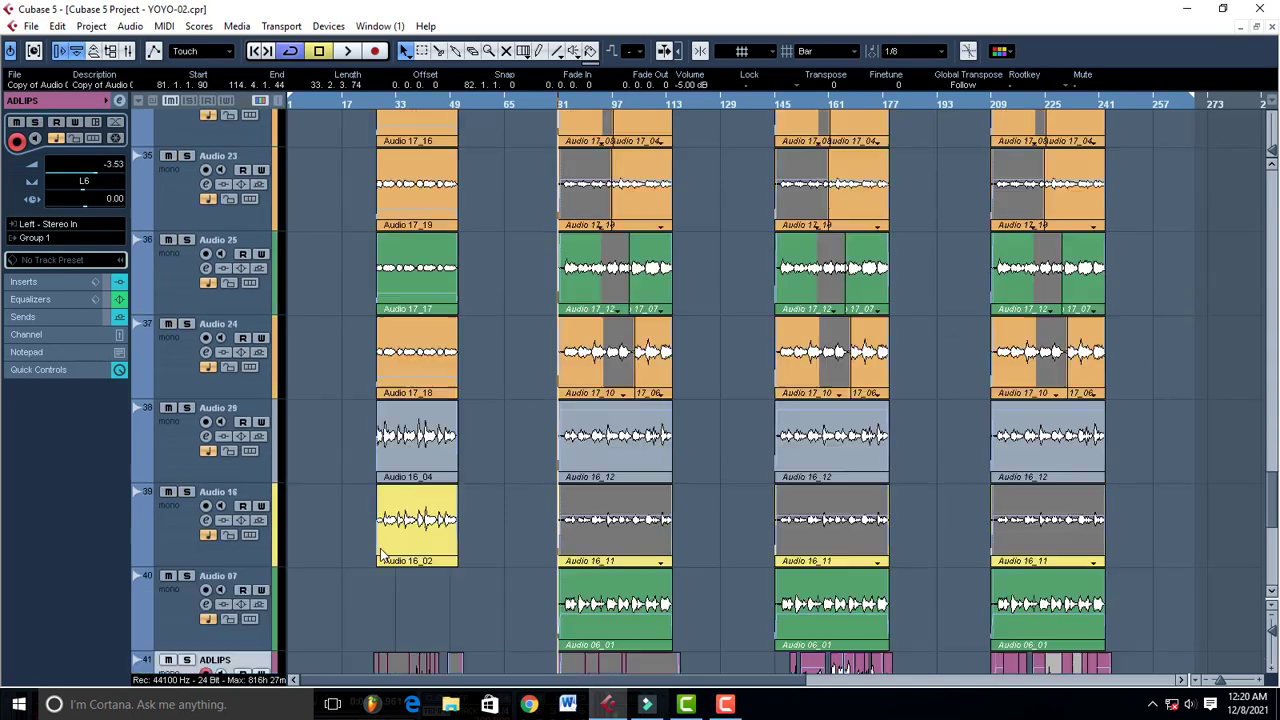
scroll(415, 545, up, 4)
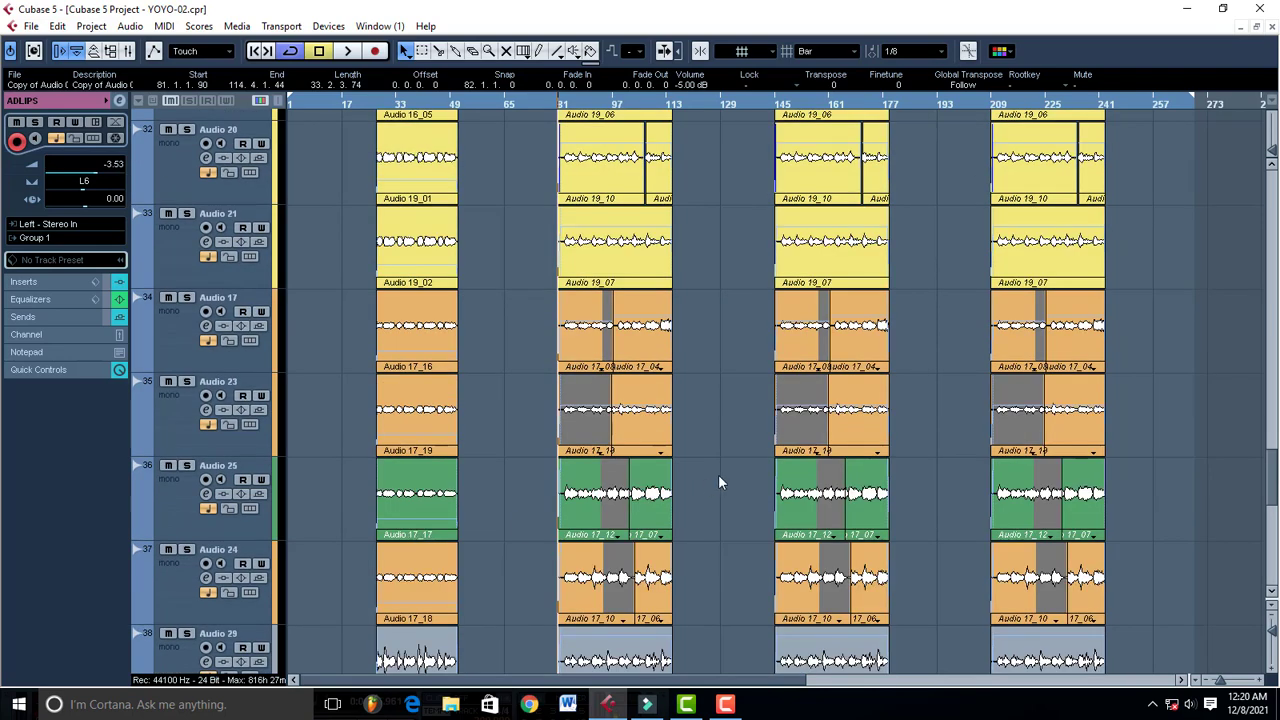
scroll(718, 476, up, 4)
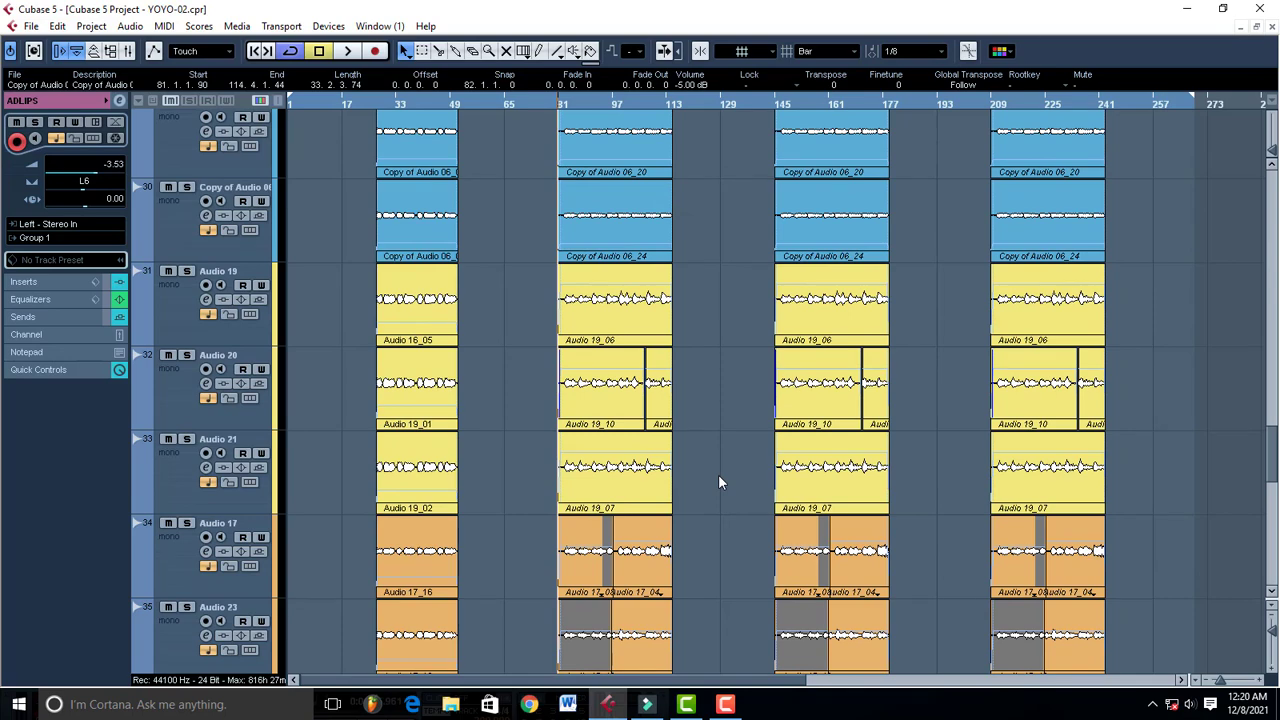
scroll(755, 391, down, 2)
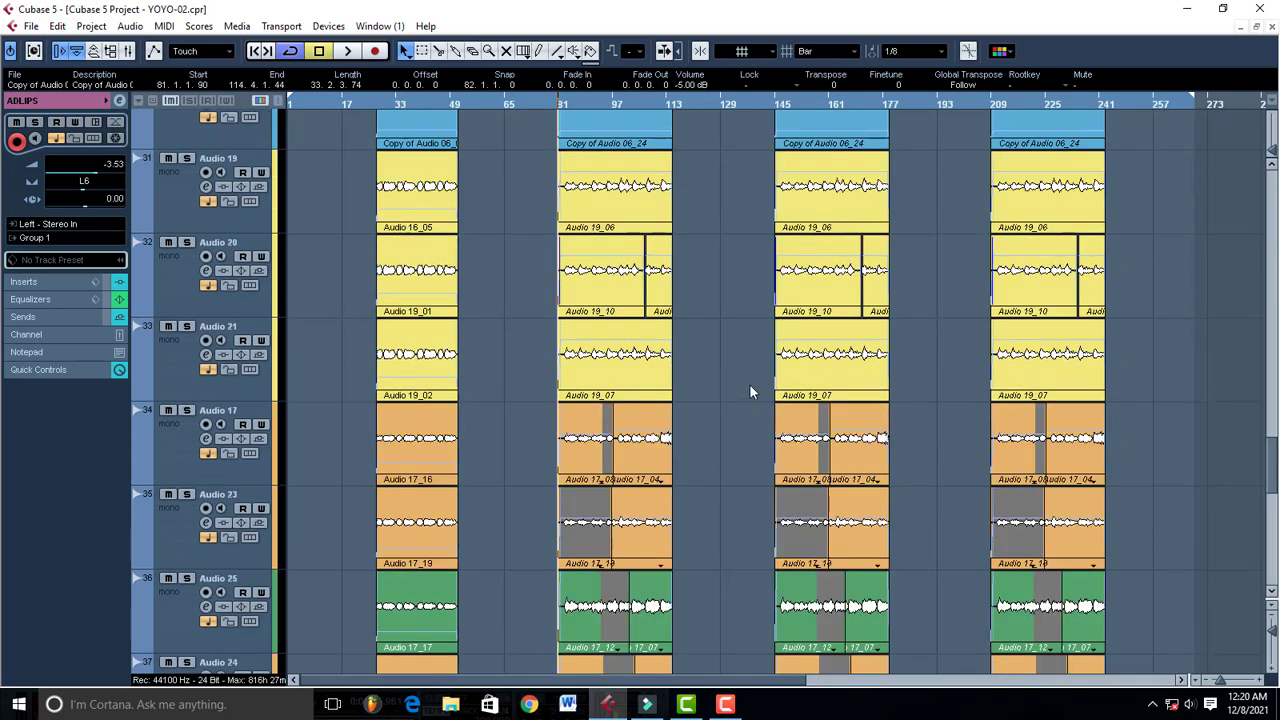
click(598, 197)
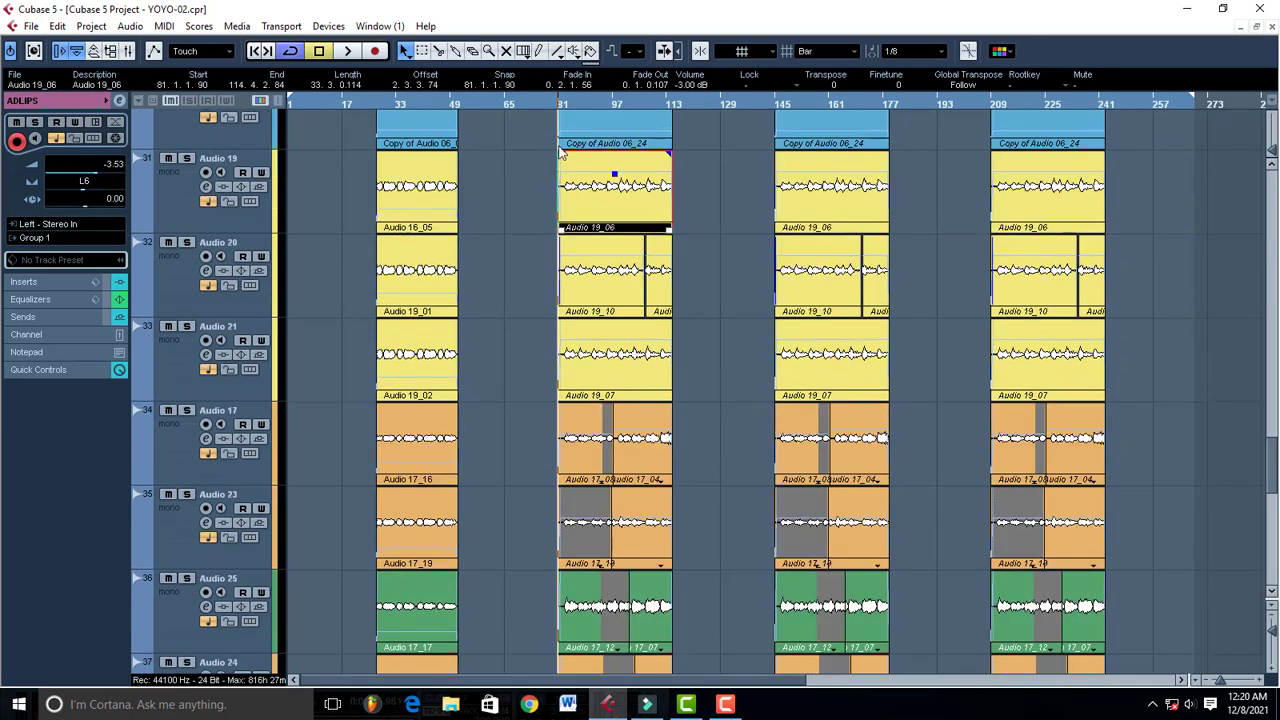
click(612, 288)
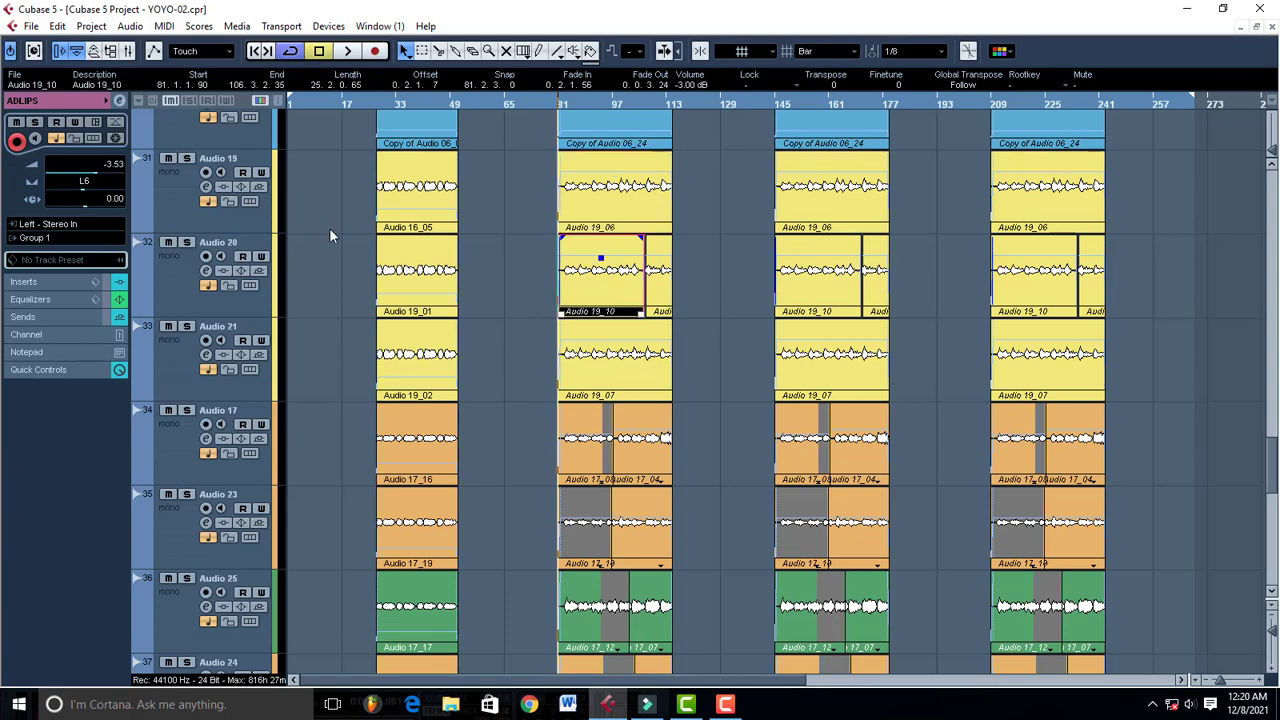
click(172, 212)
click(156, 277)
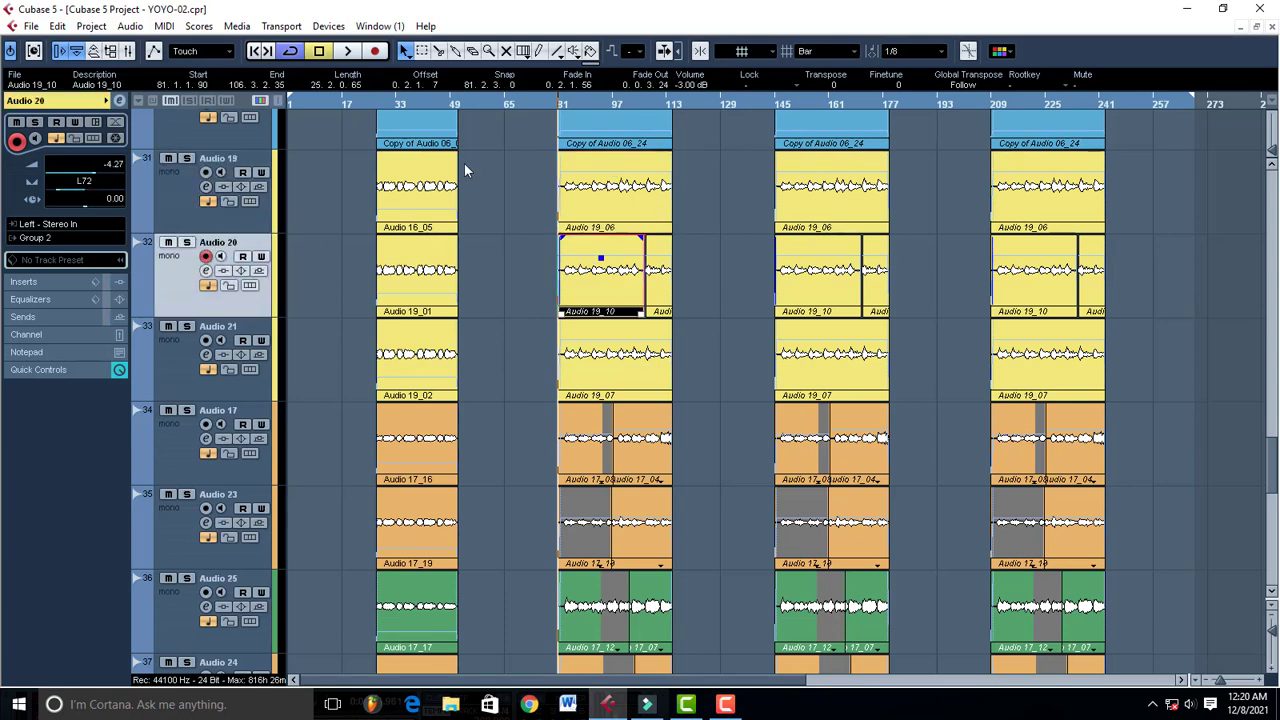
Audition the Audio 19 and Audio 20 tracks together in solo from bar 81, and turn both solos off.
click(647, 203)
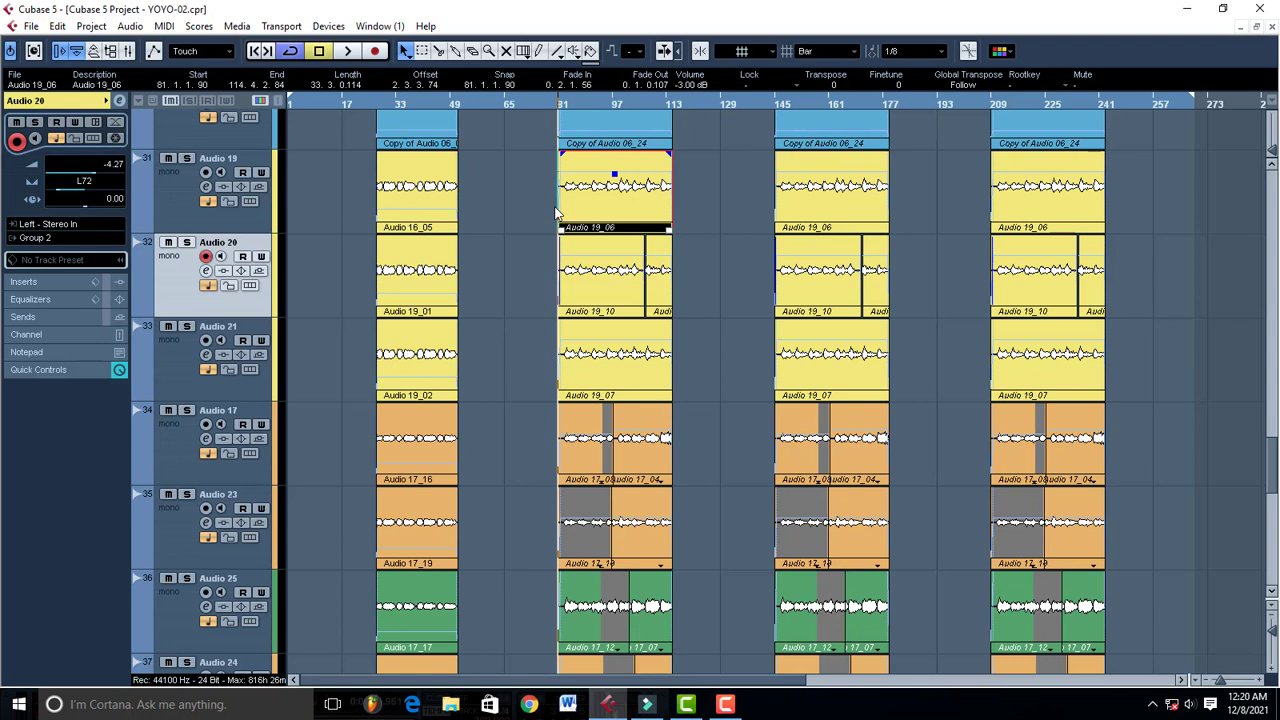
click(187, 159)
click(187, 243)
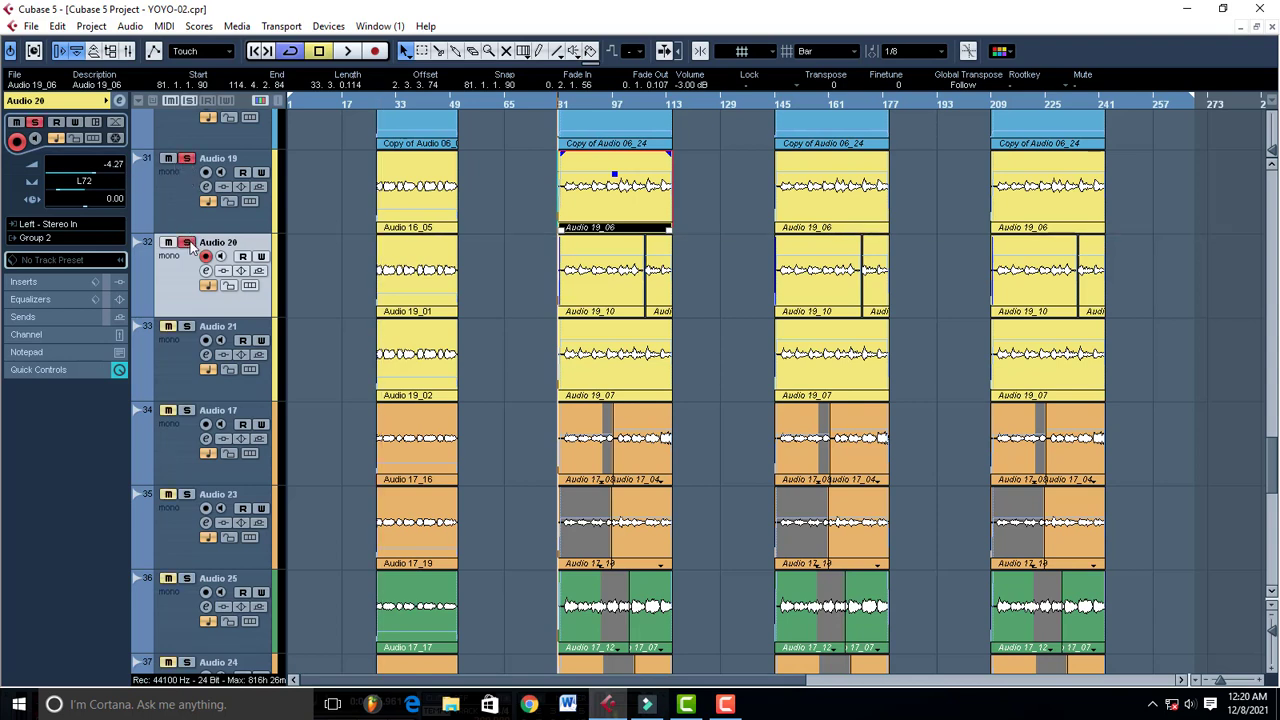
key(space)
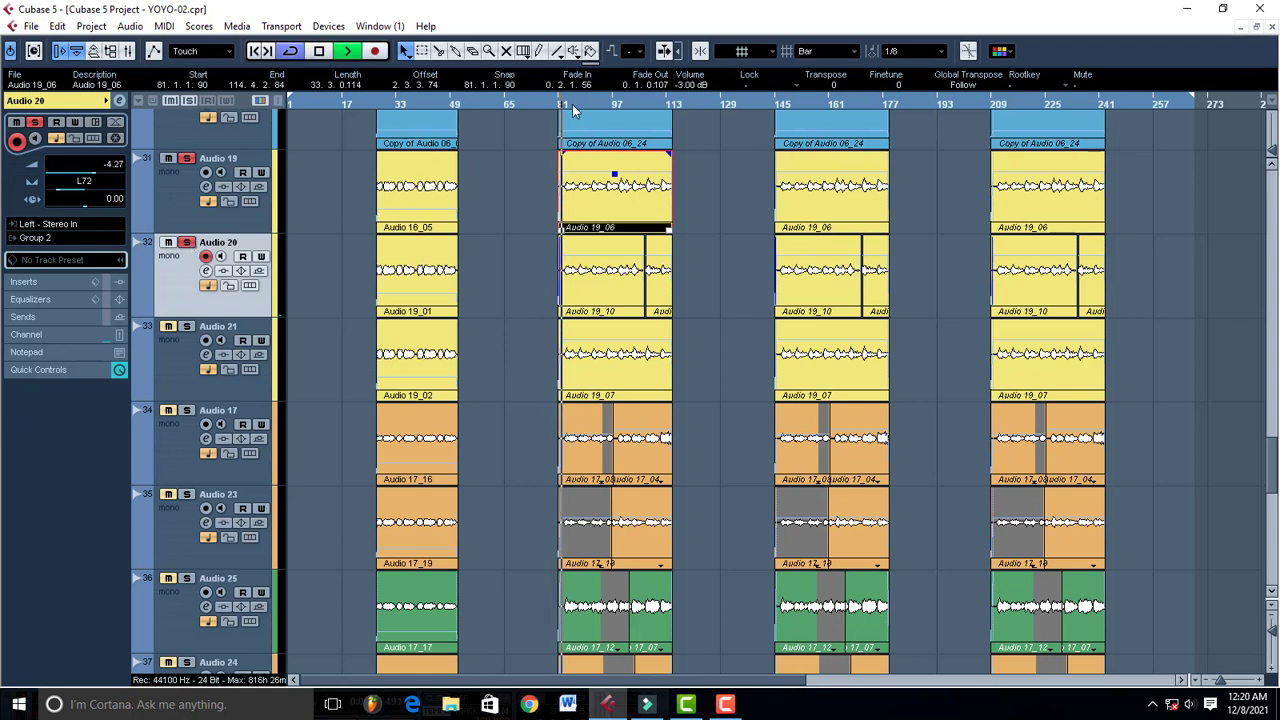
click(186, 159)
key(space)
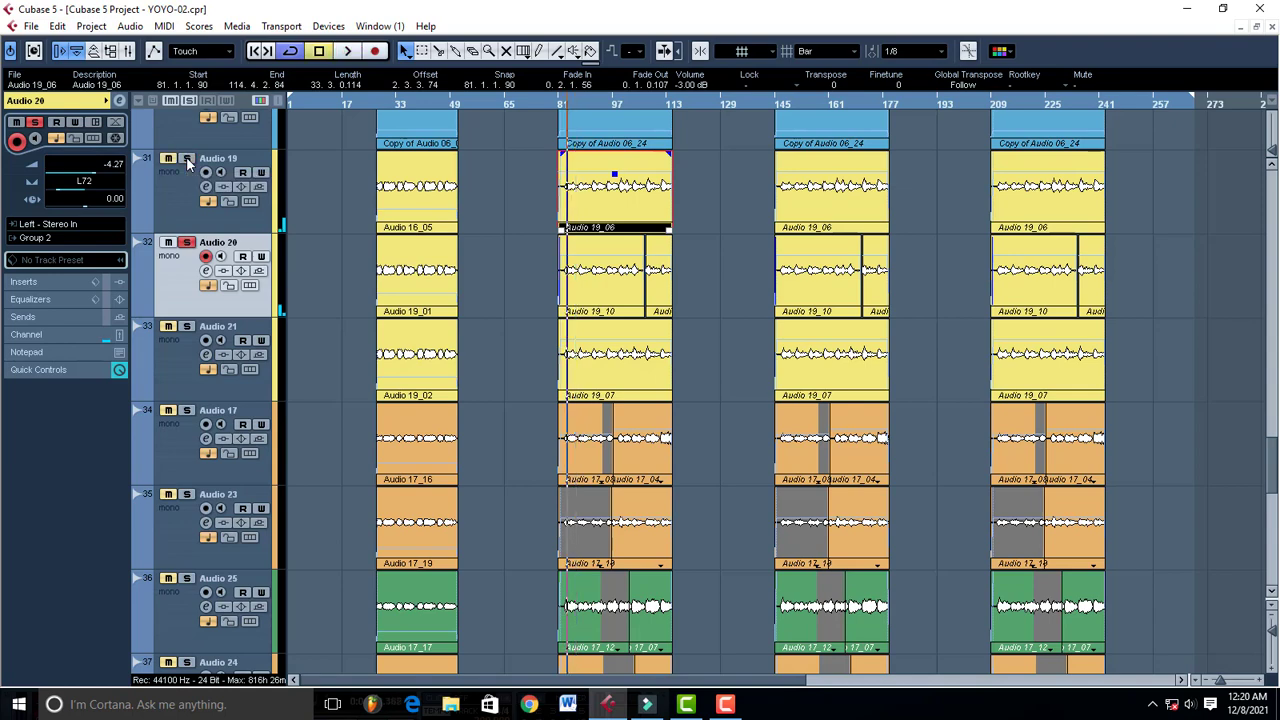
click(186, 242)
Examine the insert effects of the Audio 20 track and of the Group 2 channel, and look over the vocal tracks.
click(24, 282)
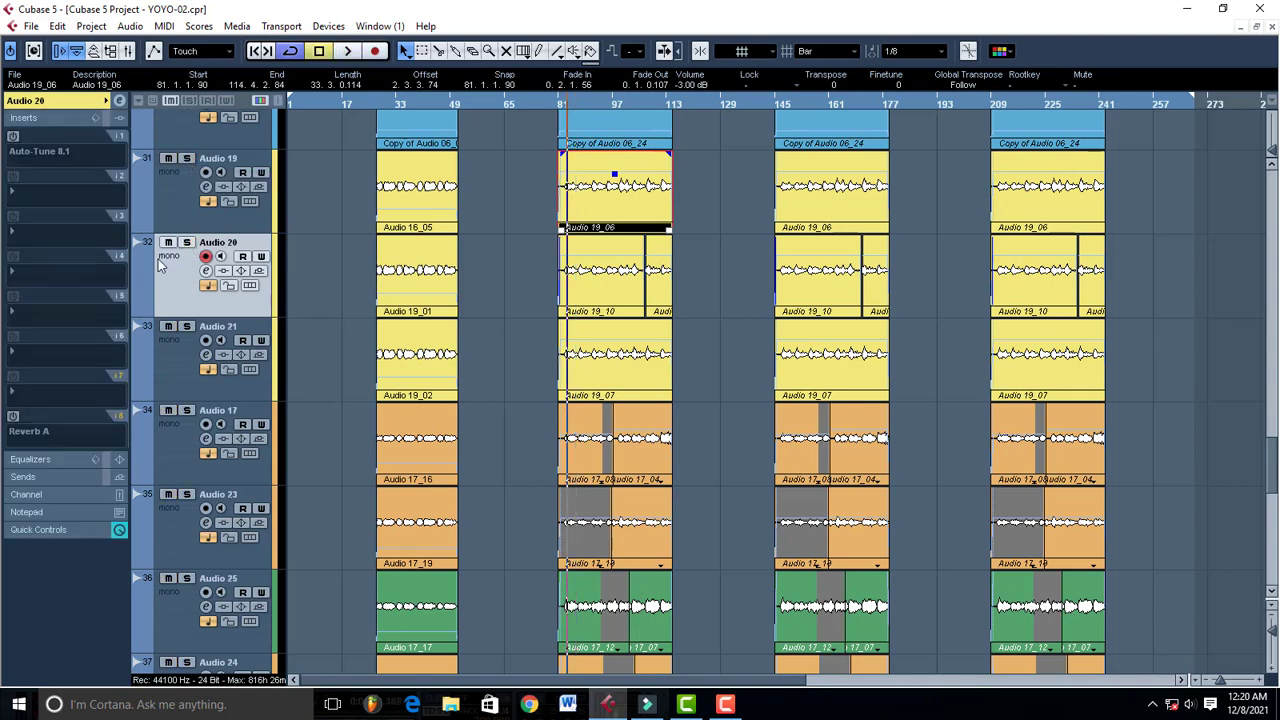
scroll(225, 610, down, 6)
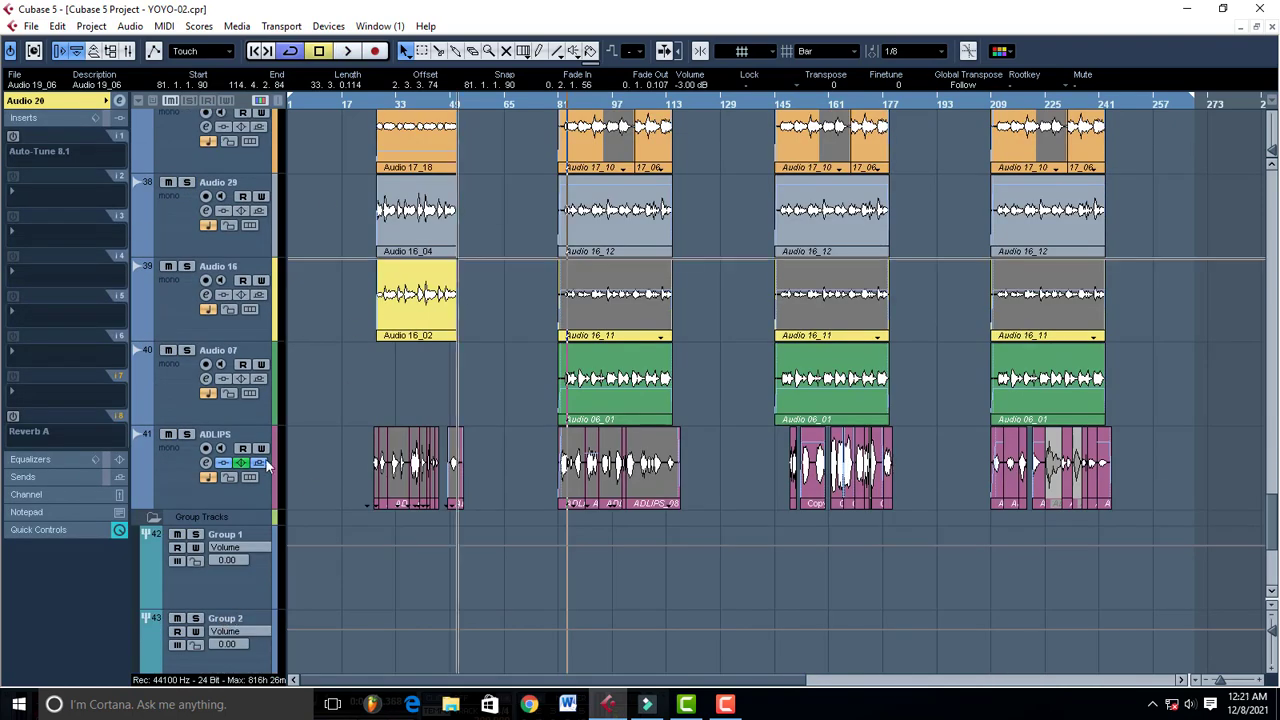
click(252, 640)
scroll(563, 197, up, 7)
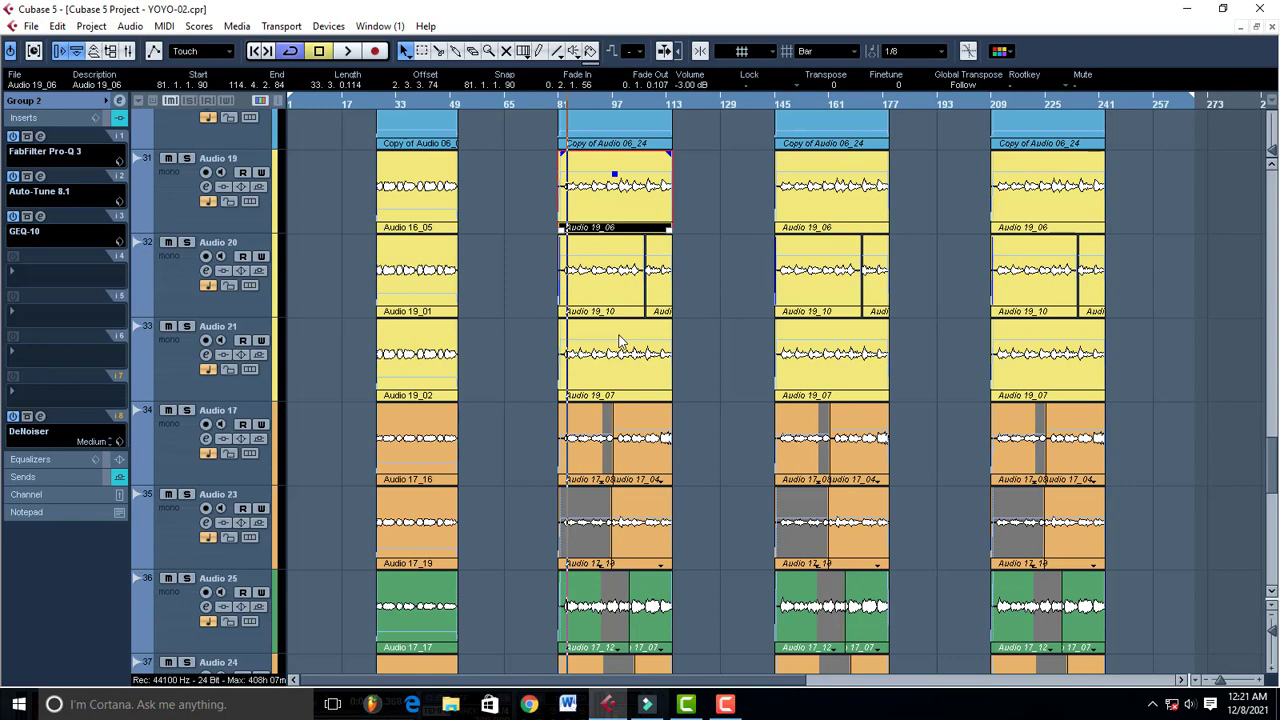
scroll(620, 342, down, 3)
scroll(620, 342, up, 4)
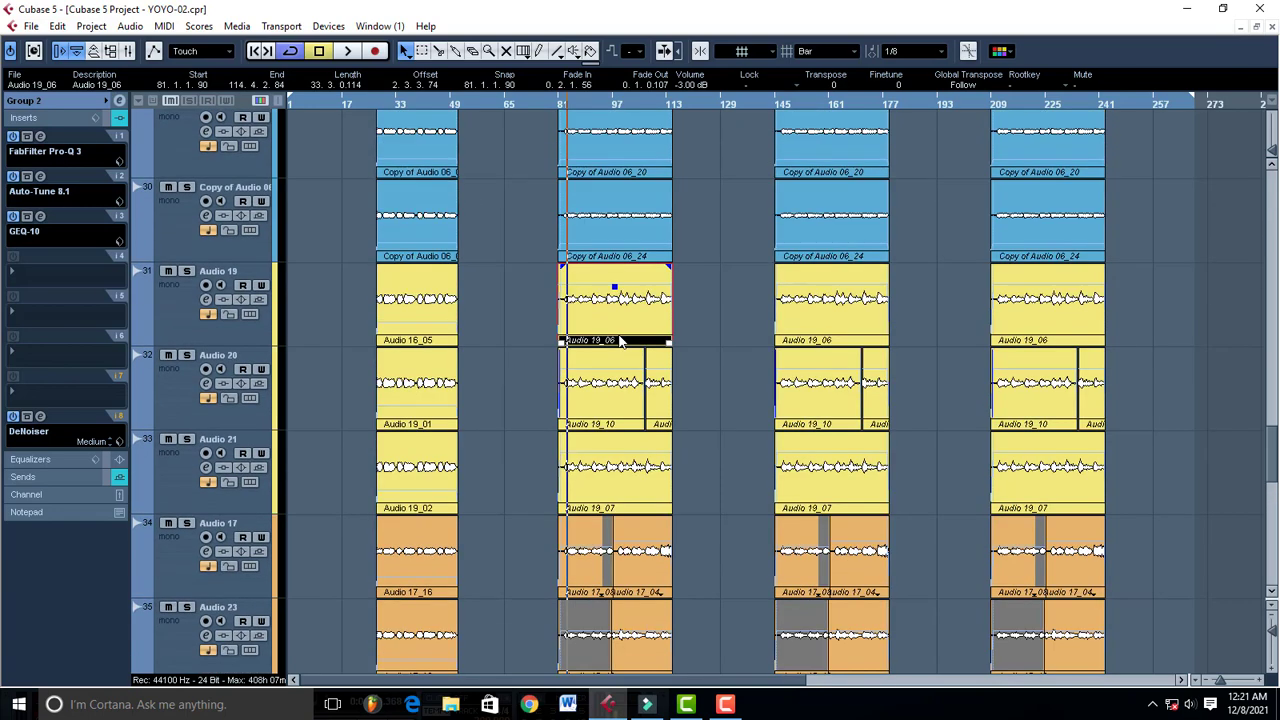
scroll(618, 333, up, 1)
scroll(618, 333, down, 3)
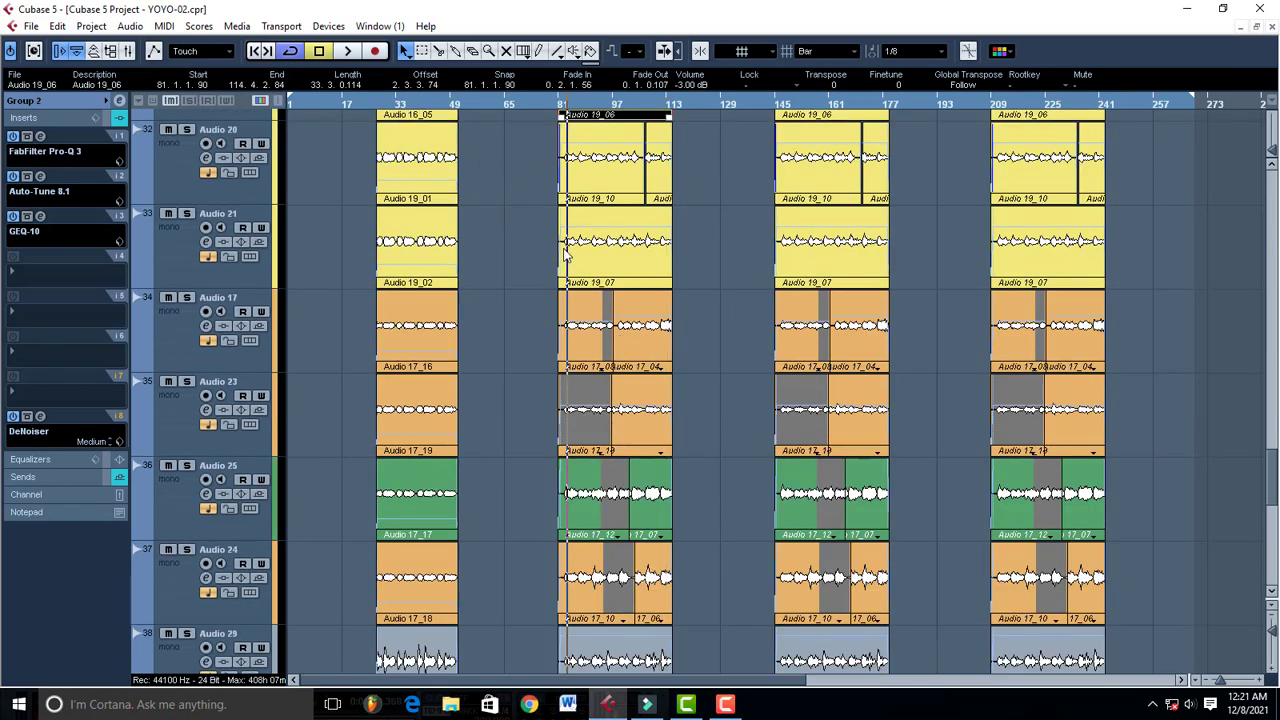
scroll(633, 280, down, 7)
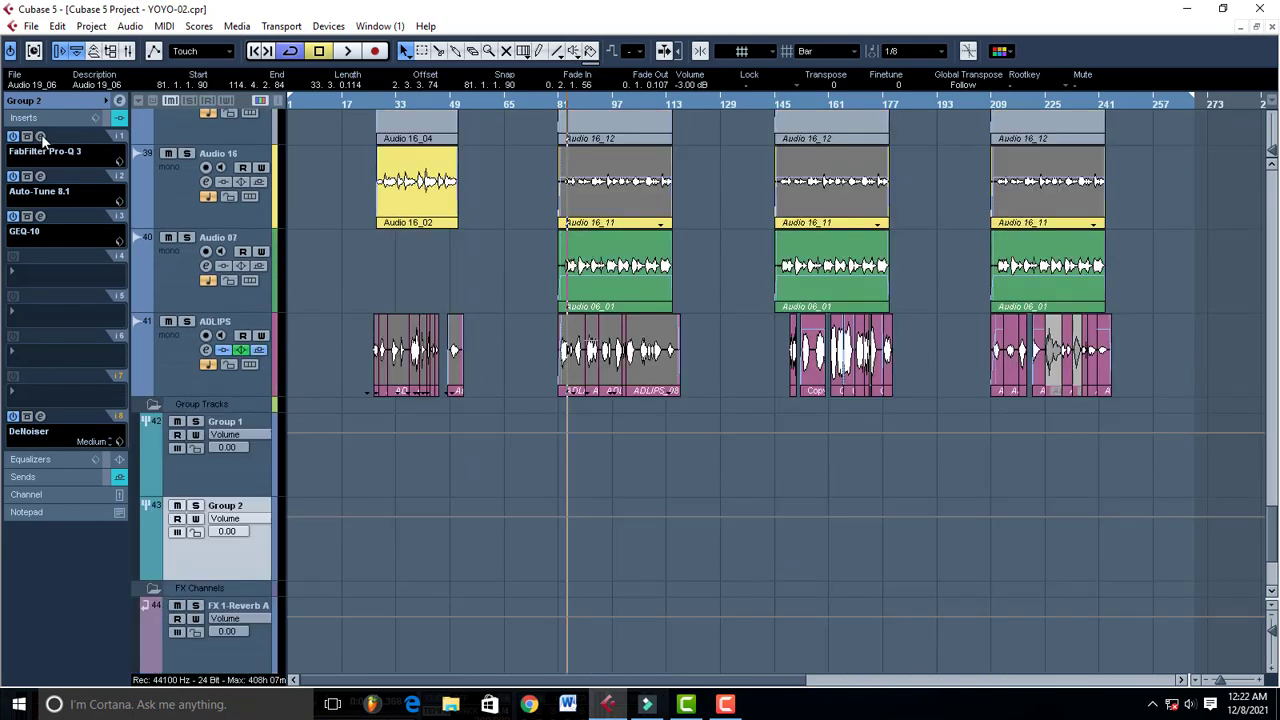
Open the FabFilter Pro-Q 3 insert of Group 2 and examine its EQ bands.
click(40, 136)
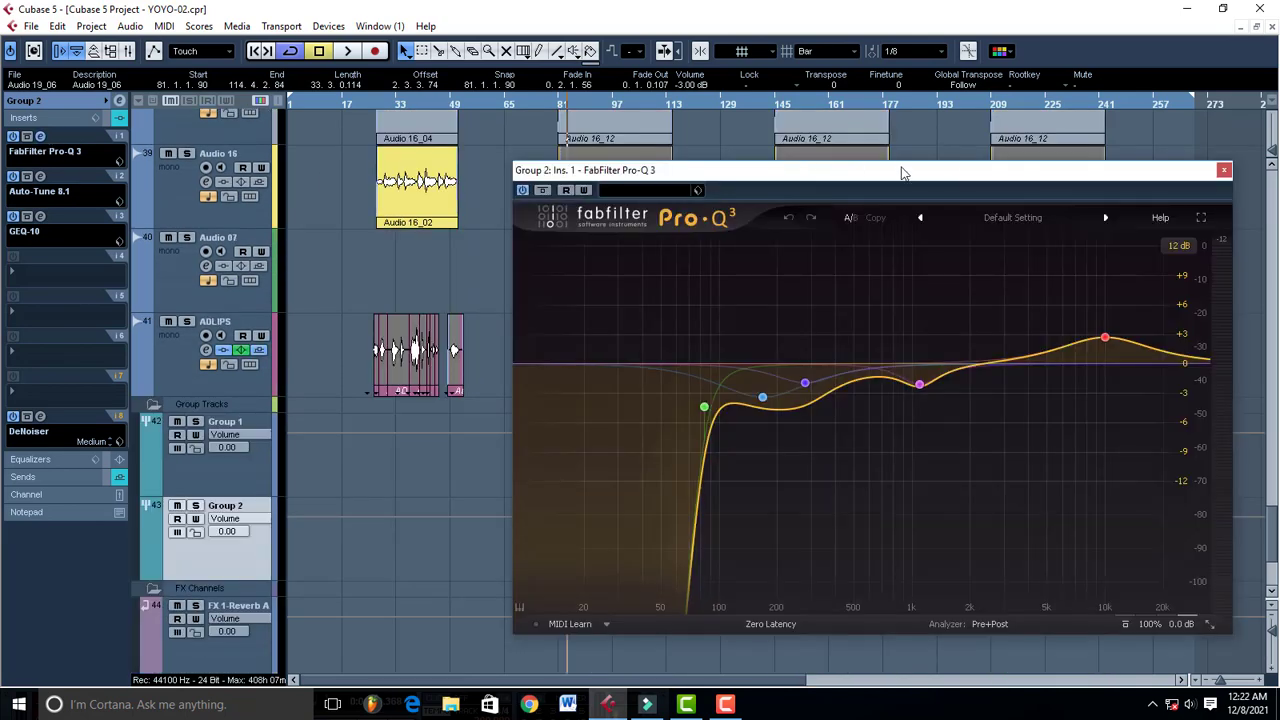
drag(881, 175, 658, 88)
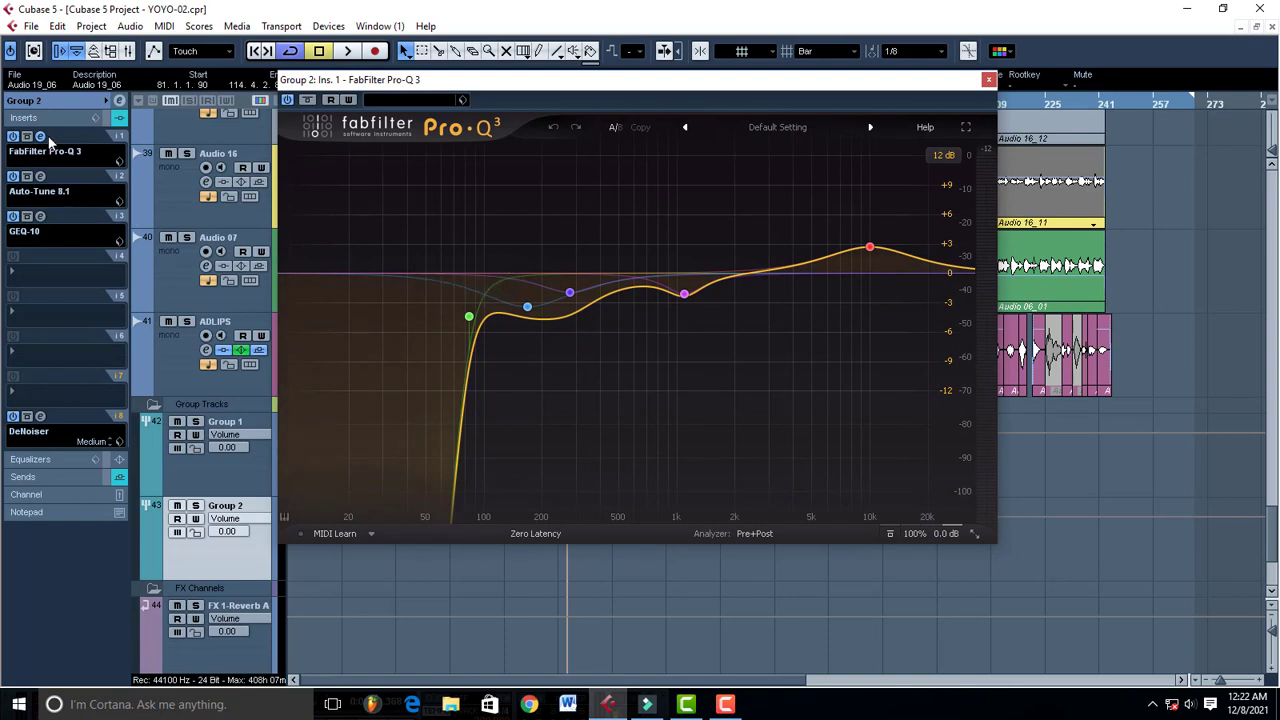
mouse_move(729, 343)
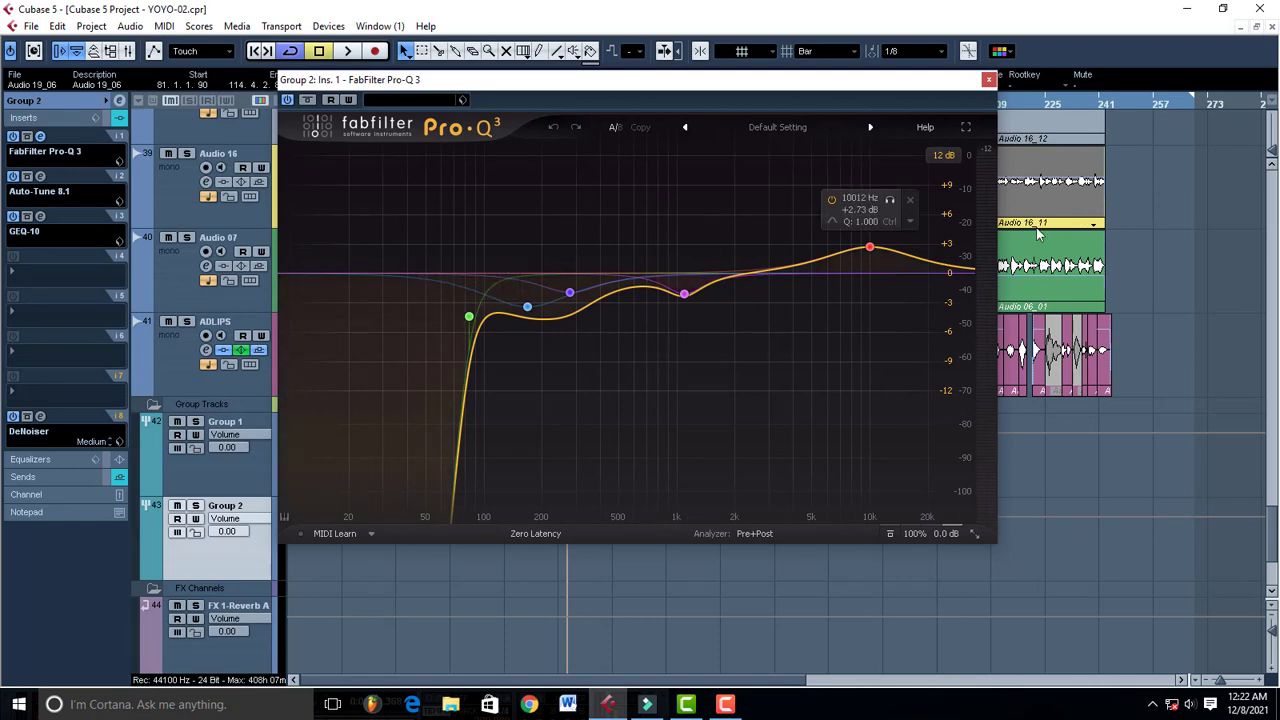
mouse_move(509, 314)
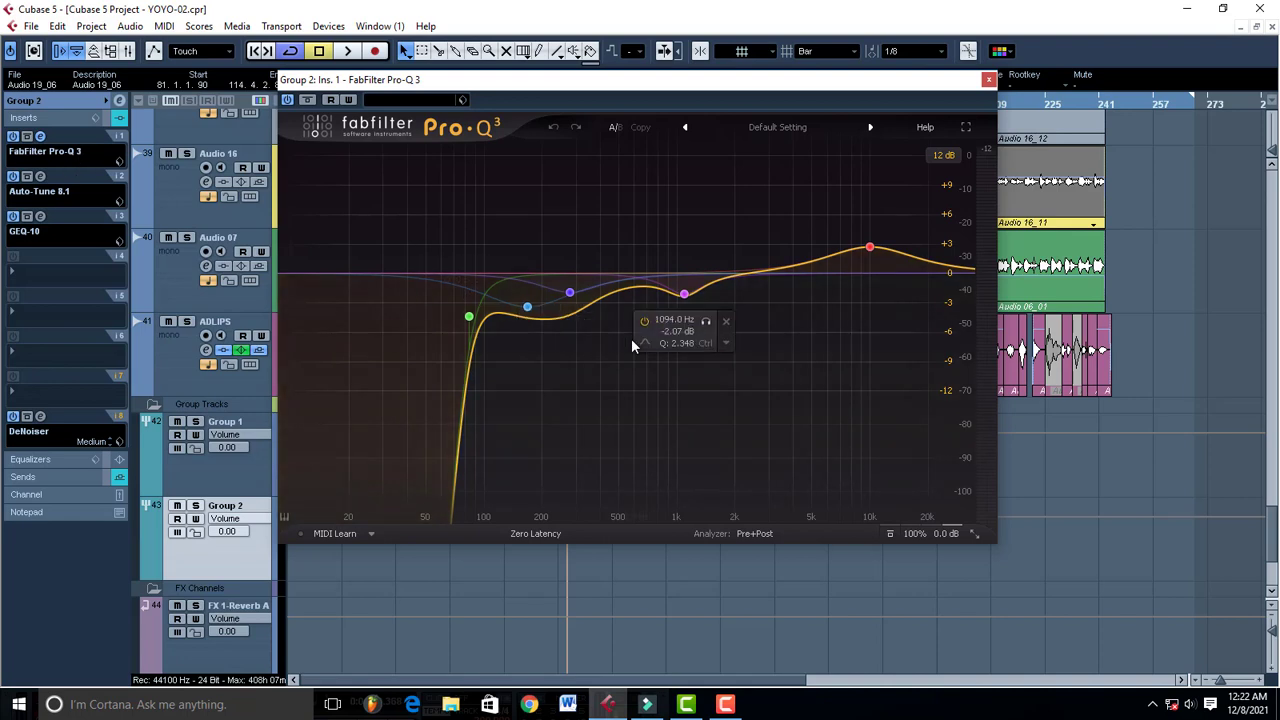
Play the vocals briefly to watch the Group 2 spectrum in Pro-Q 3, and stop playback.
drag(913, 84, 700, 105)
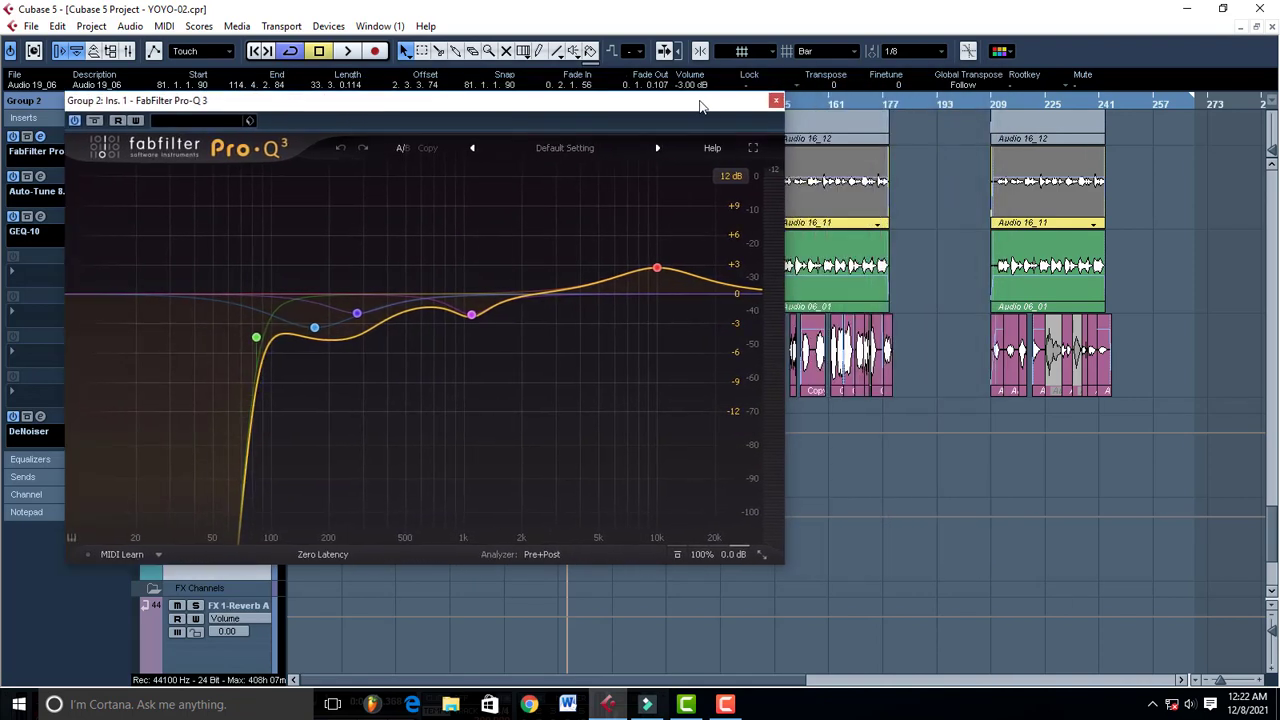
key(space)
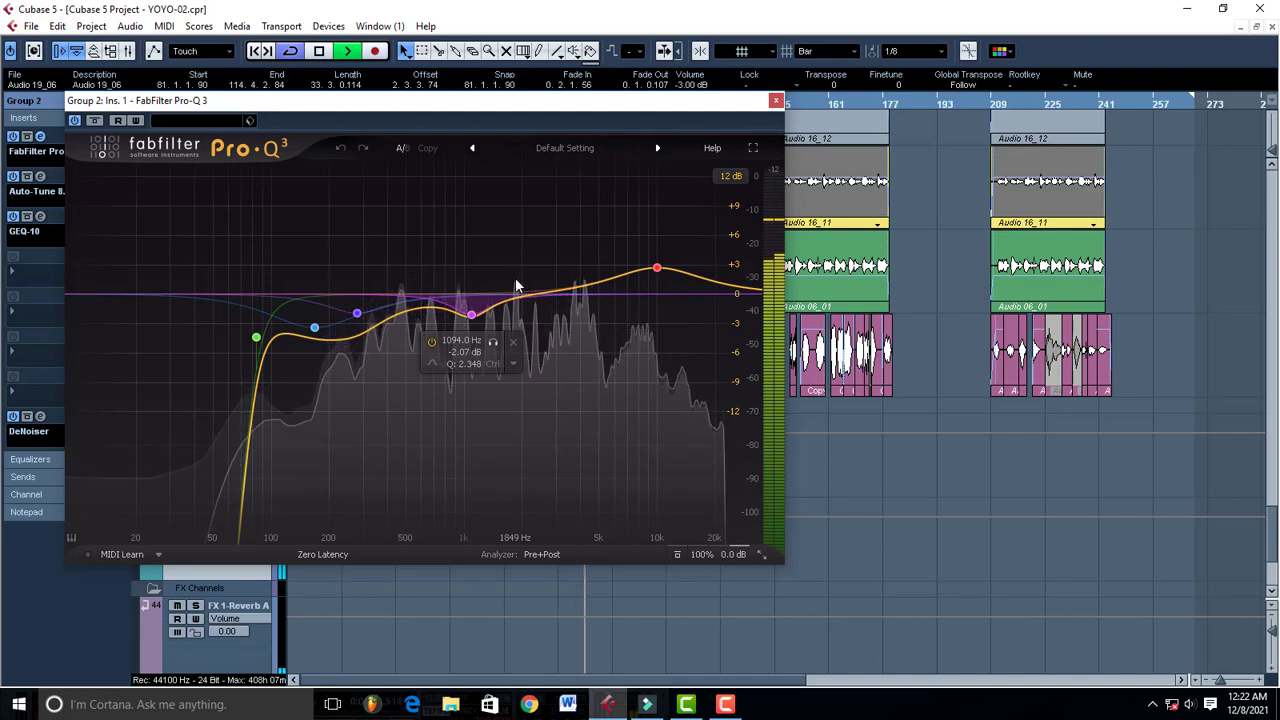
key(space)
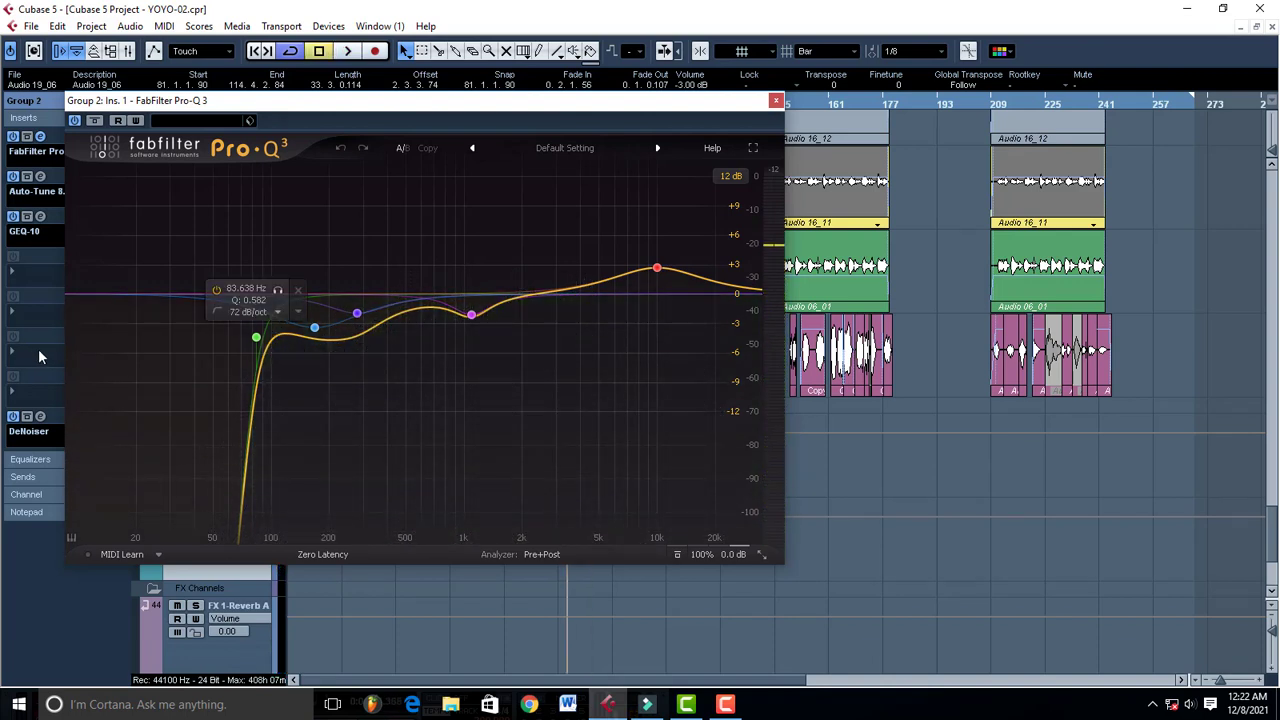
key(space)
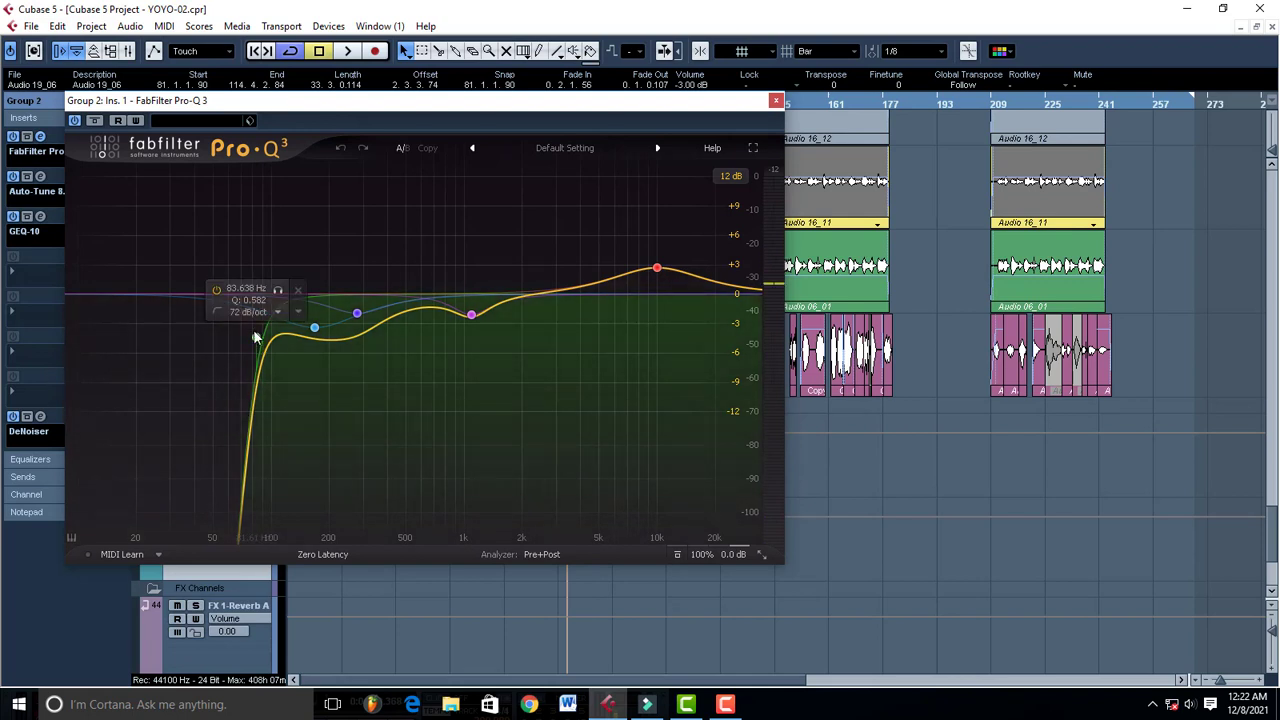
Inspect the settings of the two low-mid cut bands and the high-frequency boost band in Pro-Q 3.
click(315, 330)
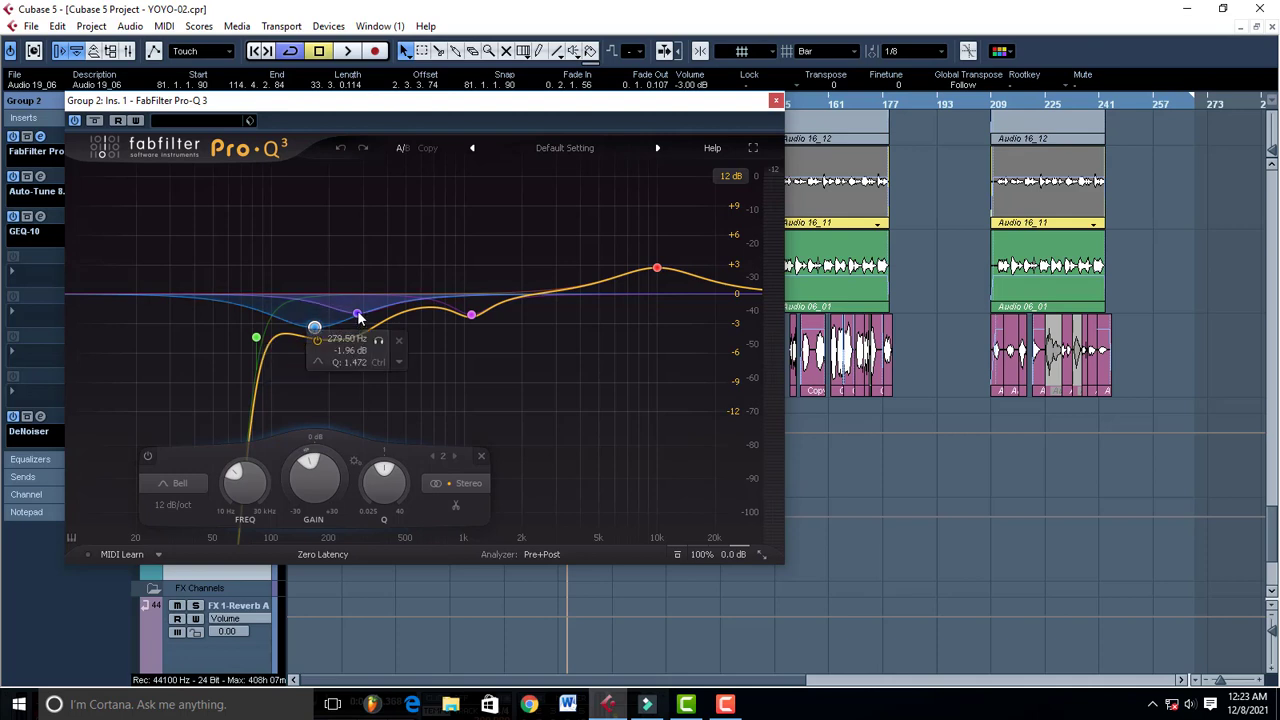
click(357, 314)
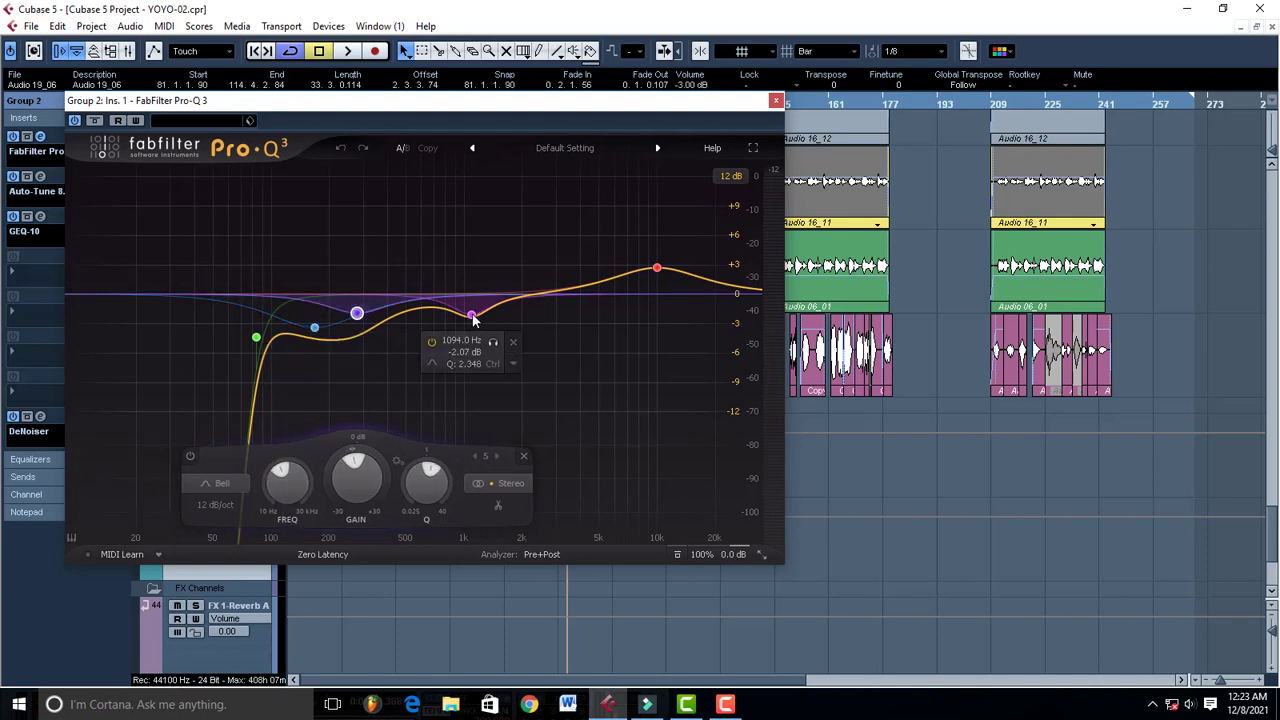
click(657, 269)
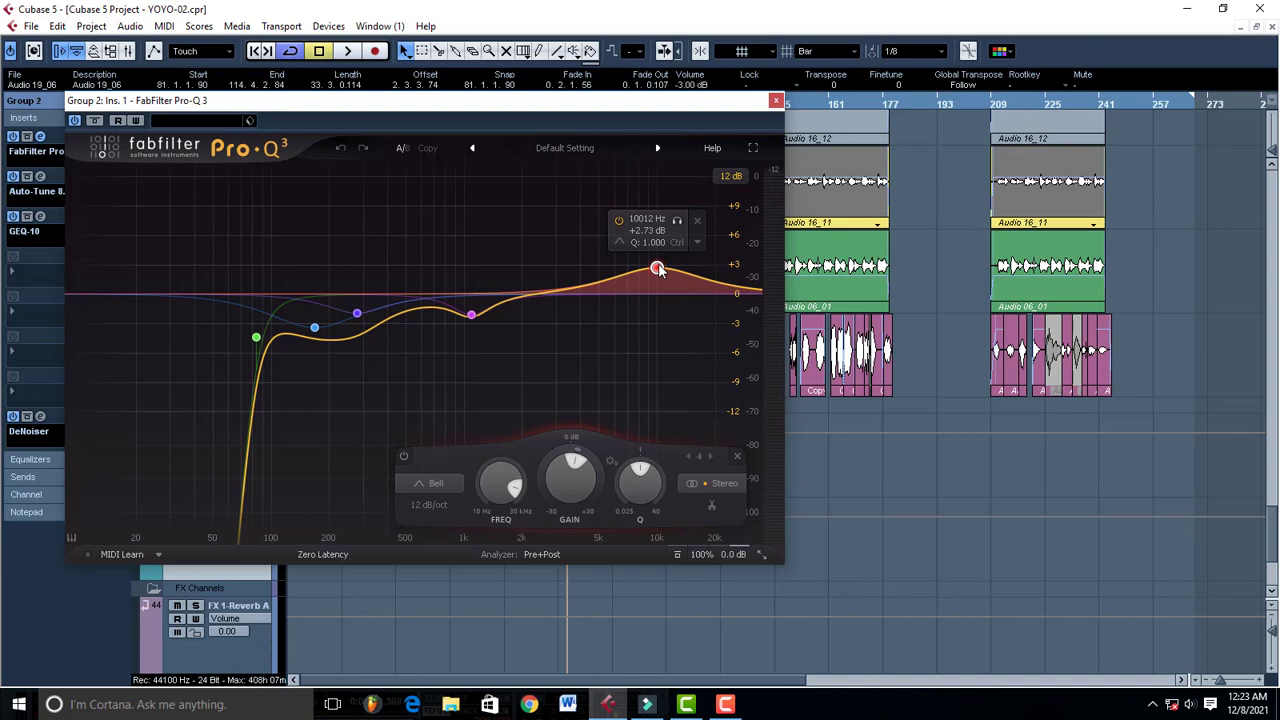
Compare the vocals in playback with the 10012 Hz boost band and the whole Pro-Q 3 insert bypassed, and reactivate both.
click(618, 220)
key(space)
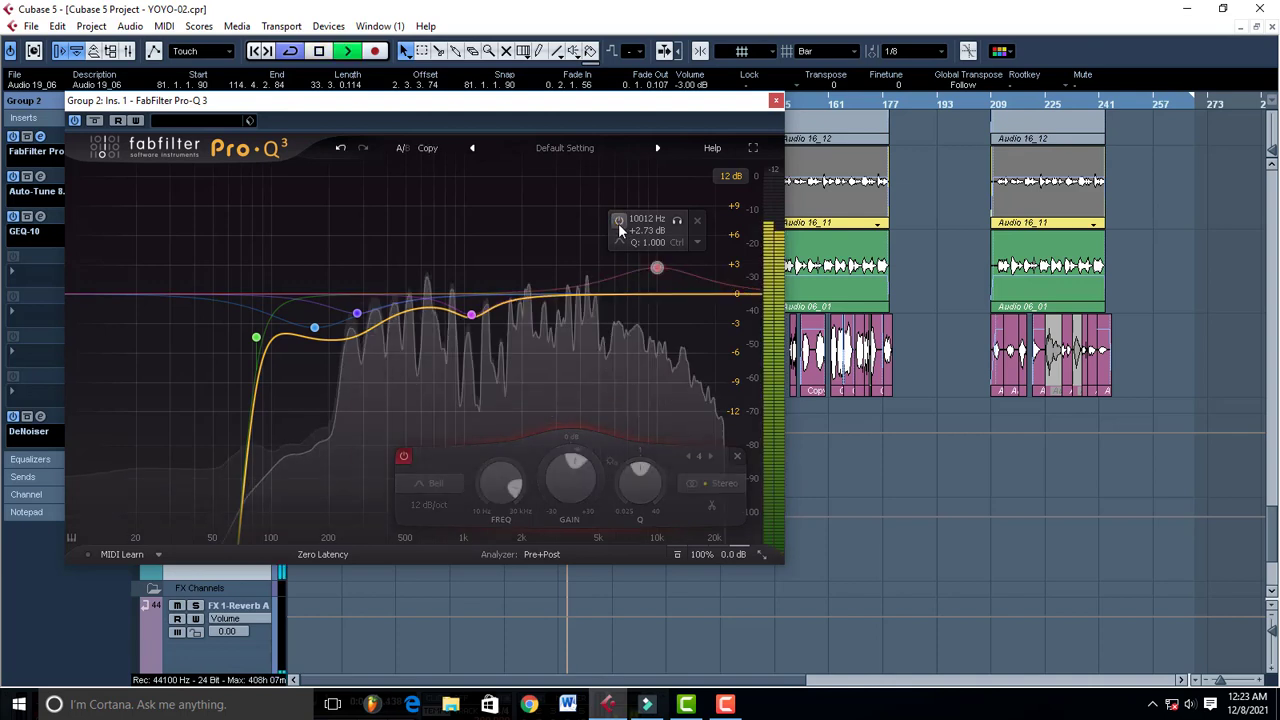
click(78, 120)
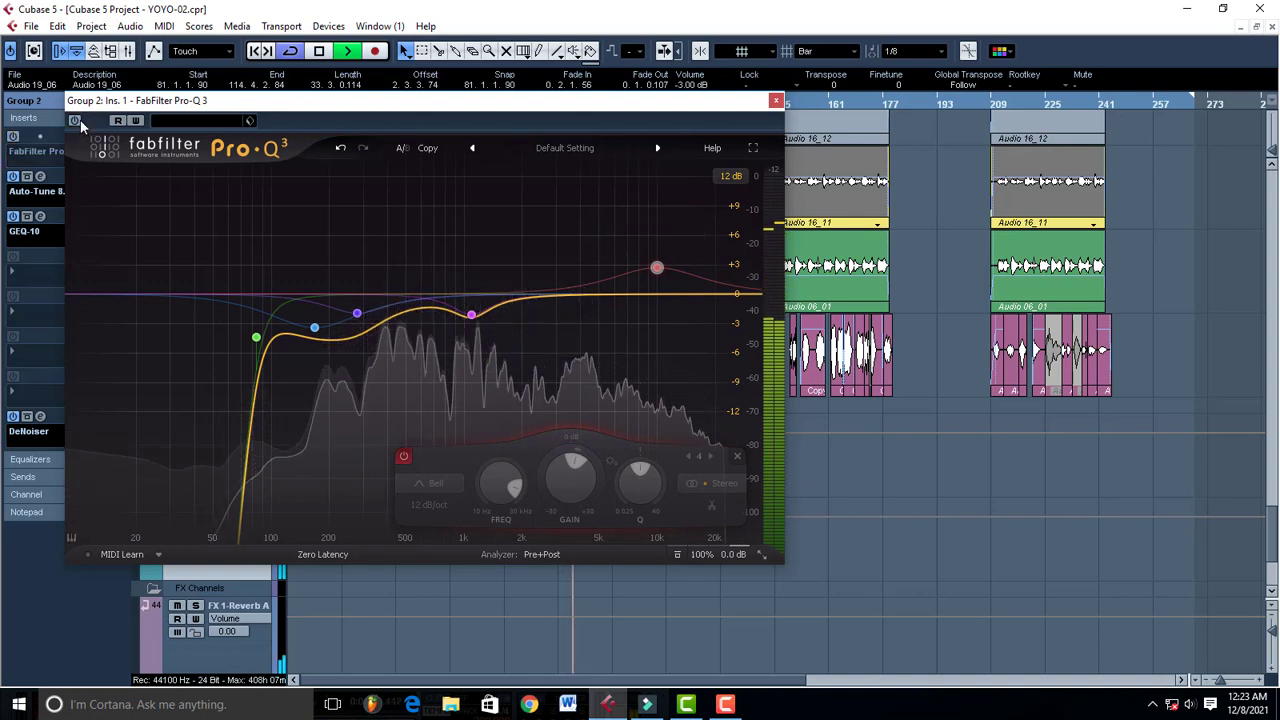
key(space)
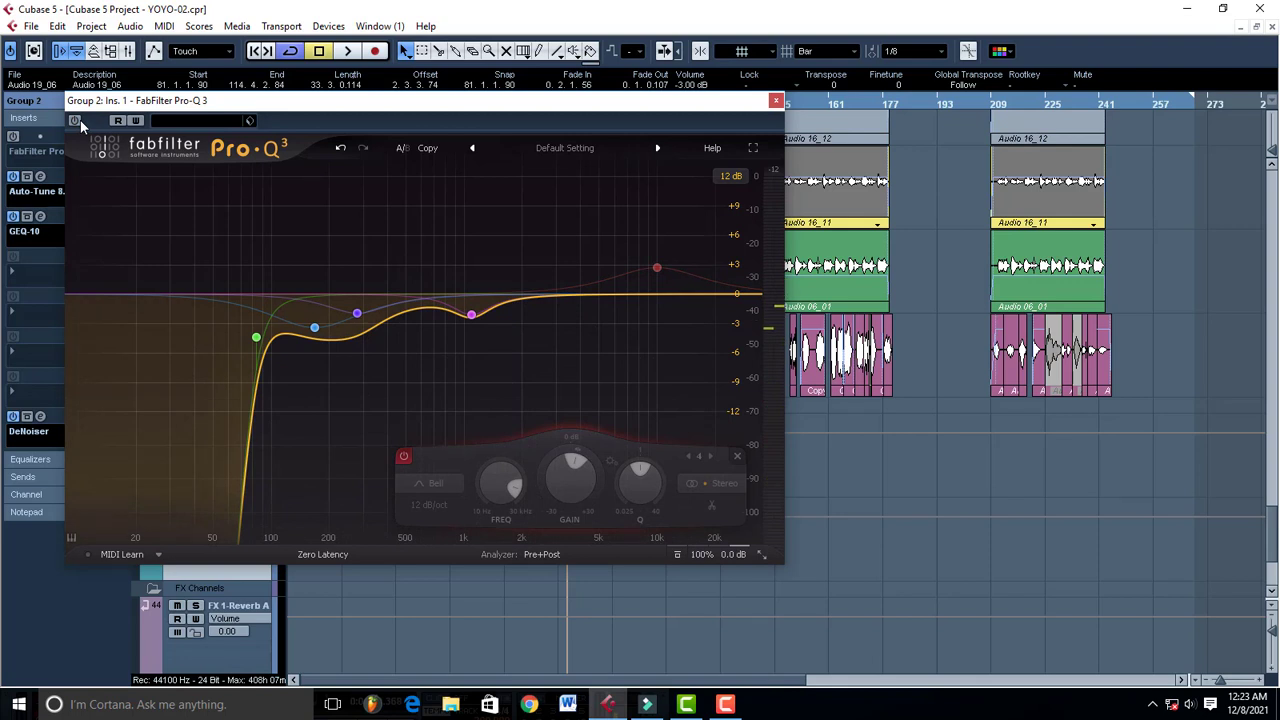
key(space)
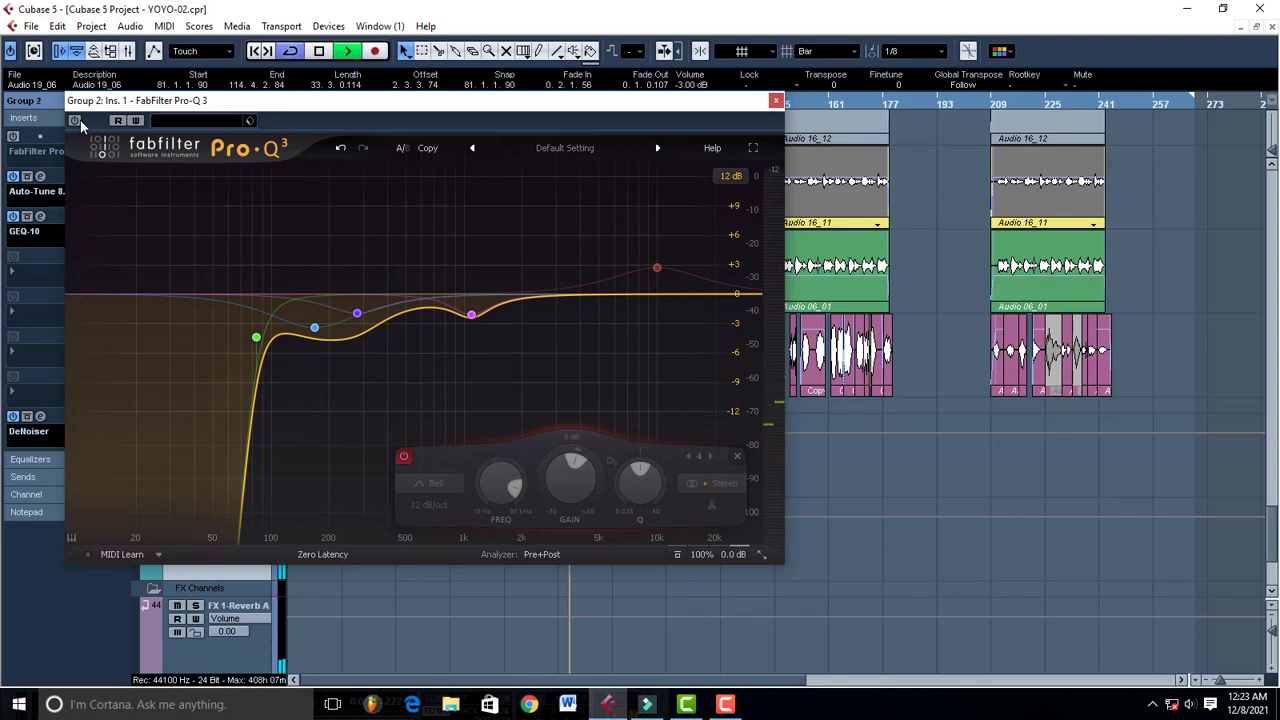
key(space)
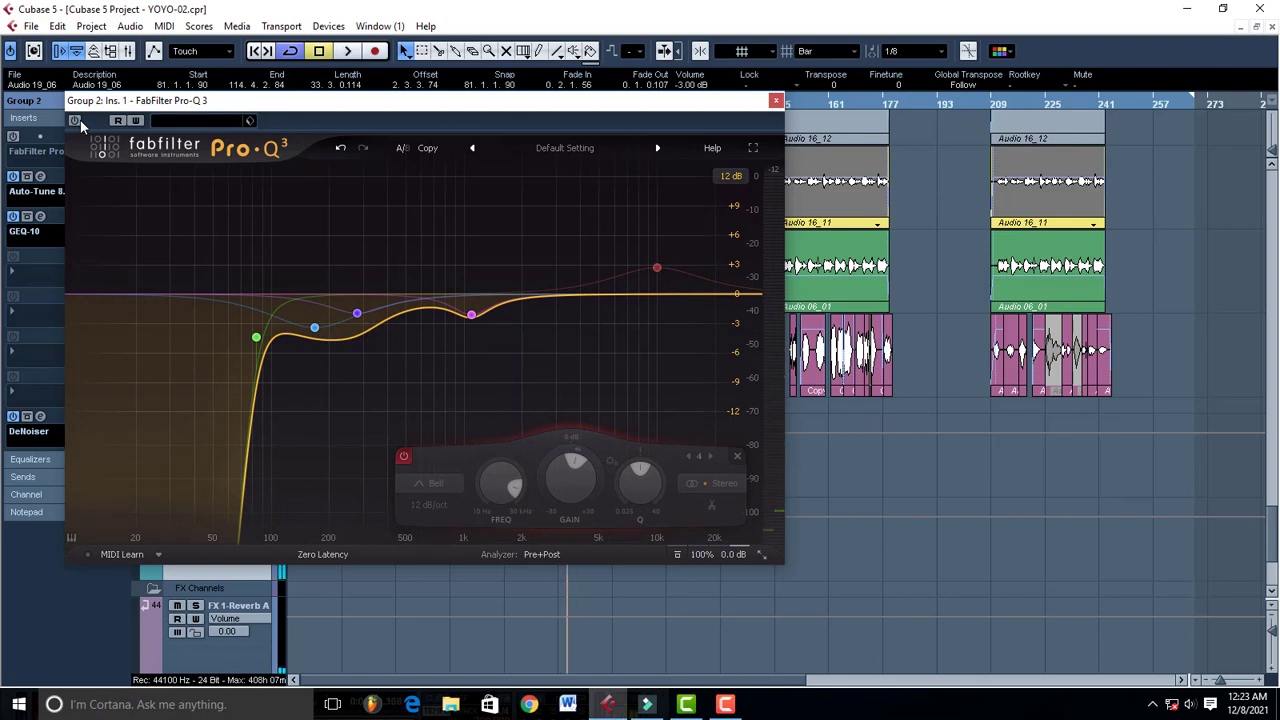
key(space)
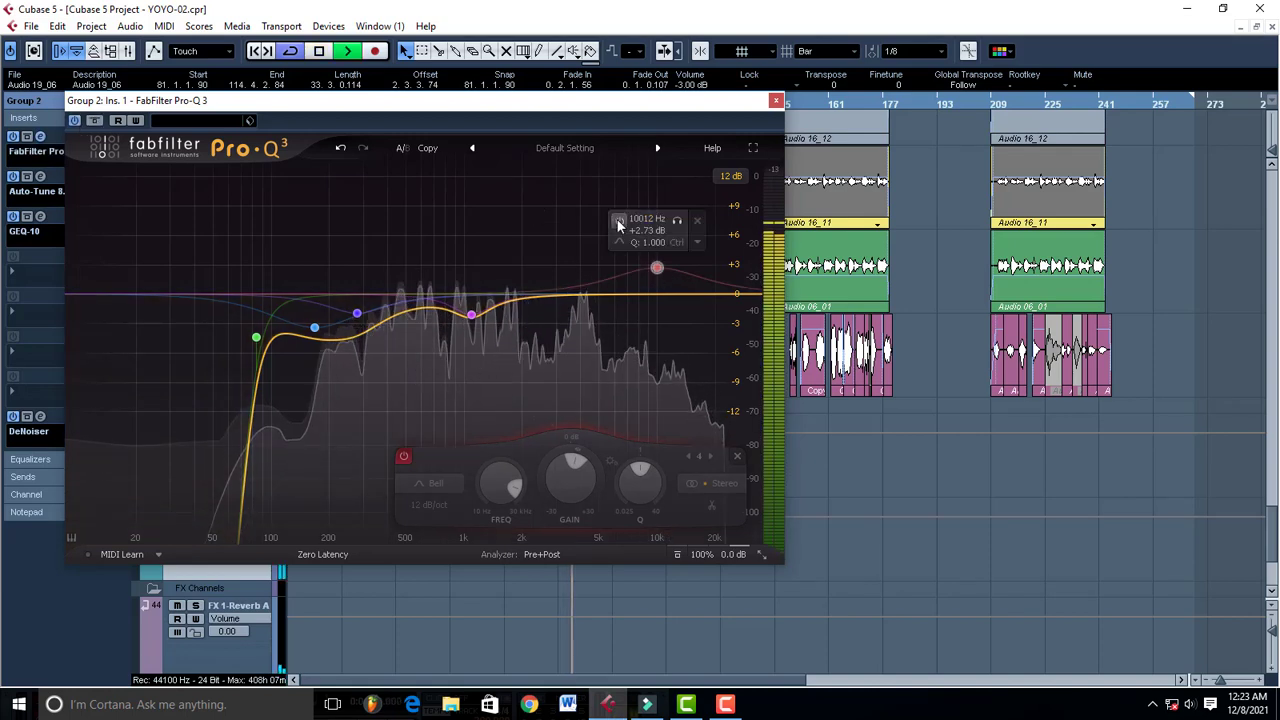
click(617, 219)
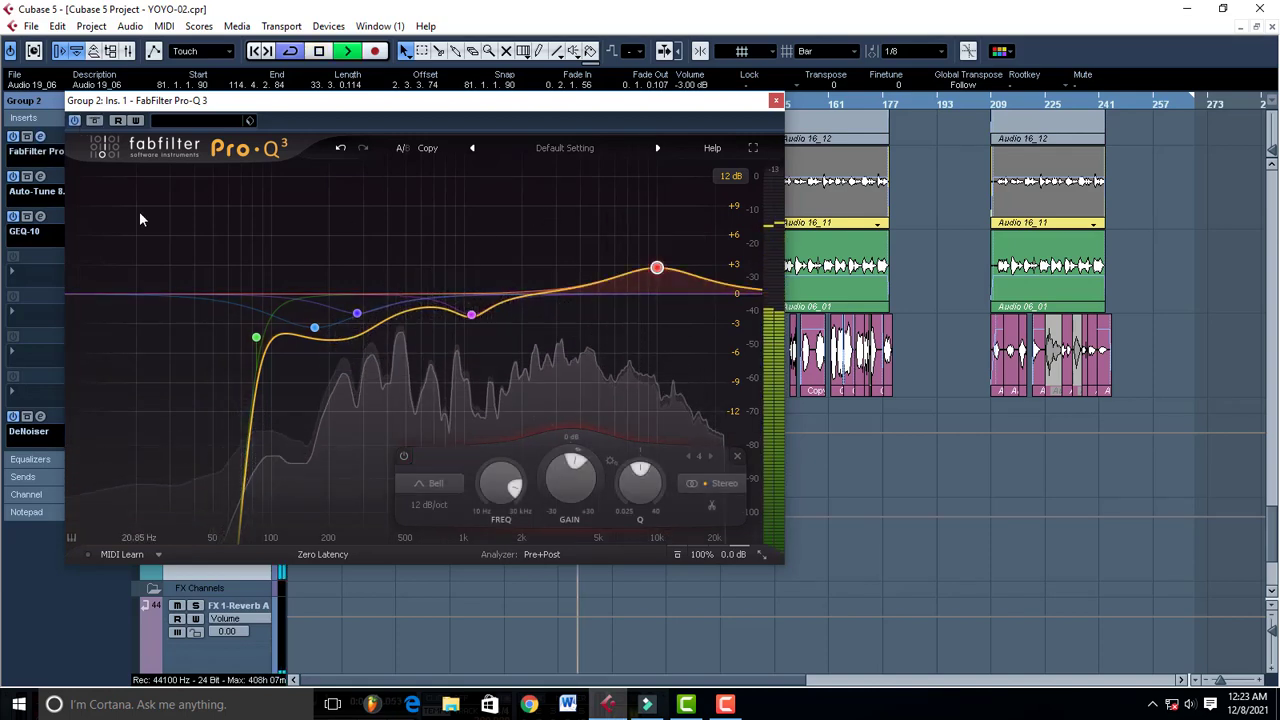
key(space)
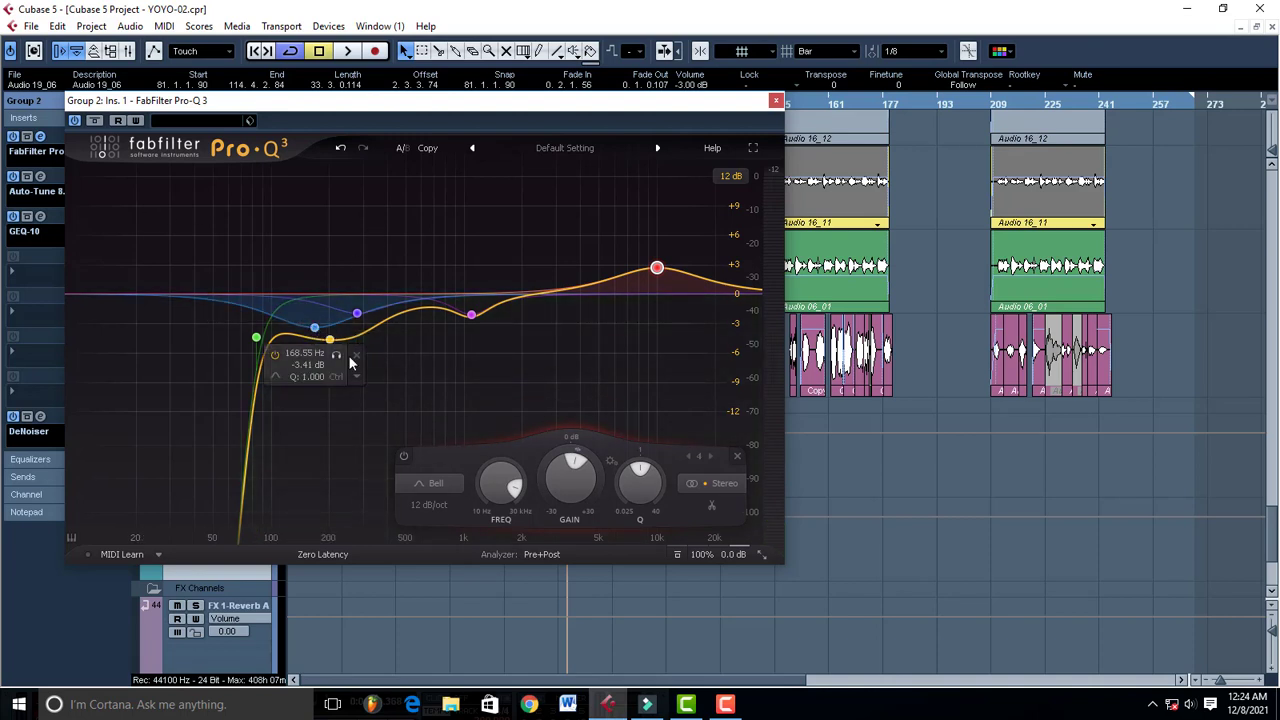
Audition the 168.55 Hz and 279.50 Hz cut bands of Pro-Q 3 one at a time in solo during playback.
click(337, 356)
key(space)
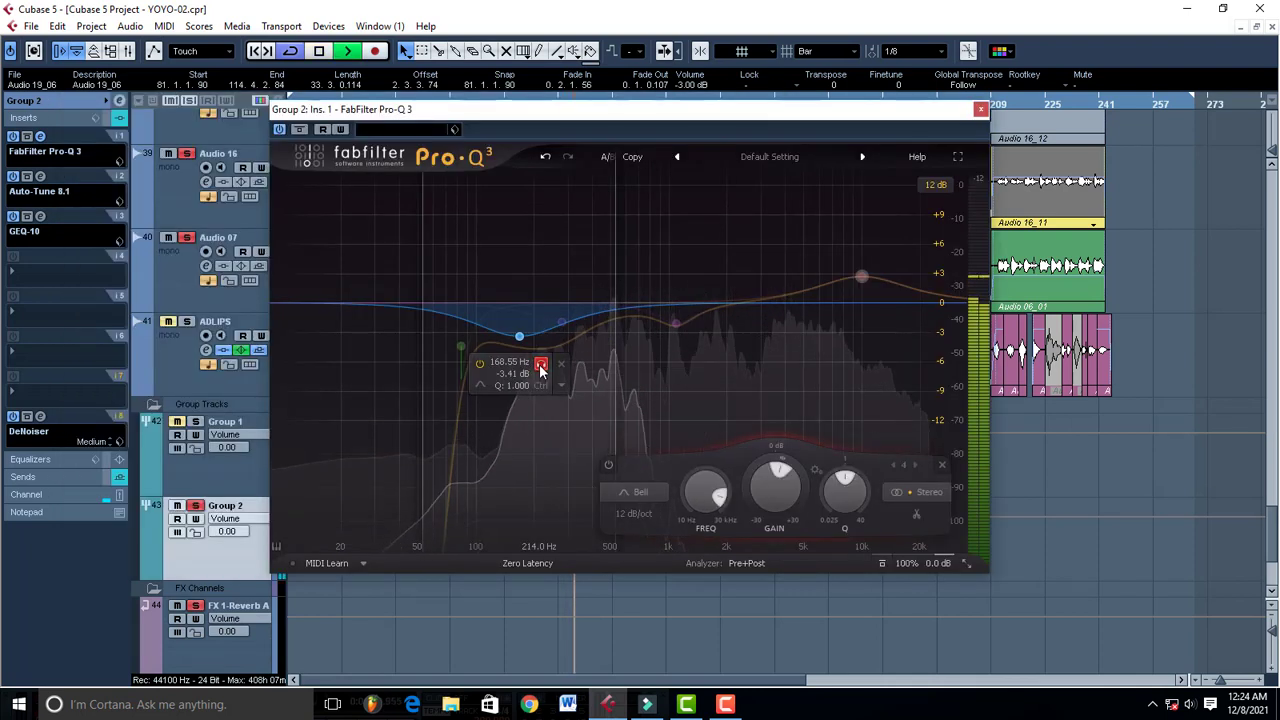
click(540, 370)
key(space)
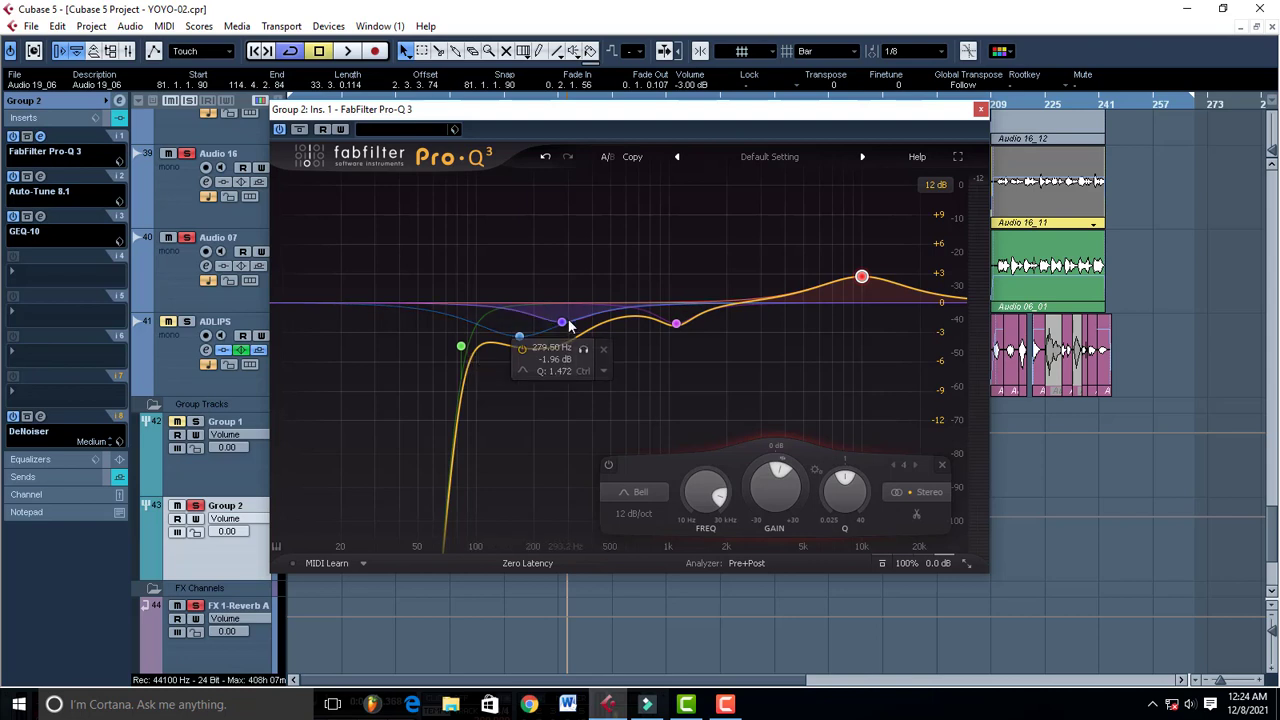
click(584, 351)
key(space)
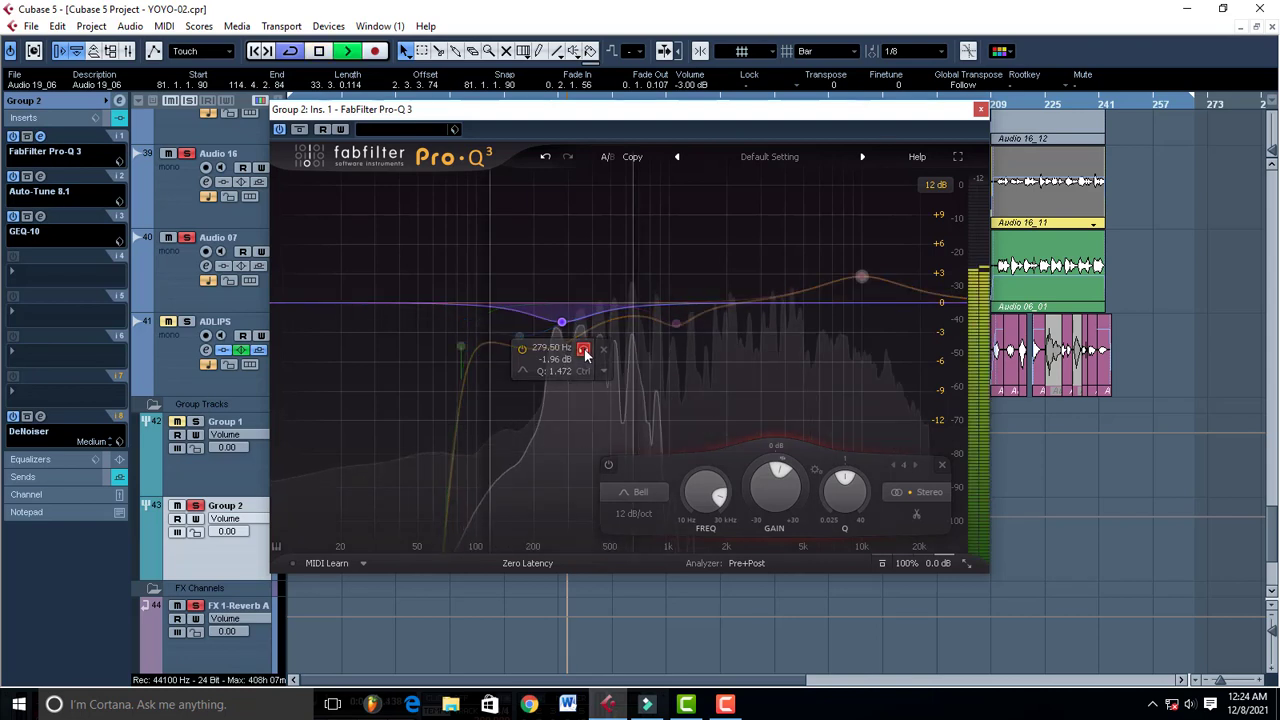
click(584, 351)
key(space)
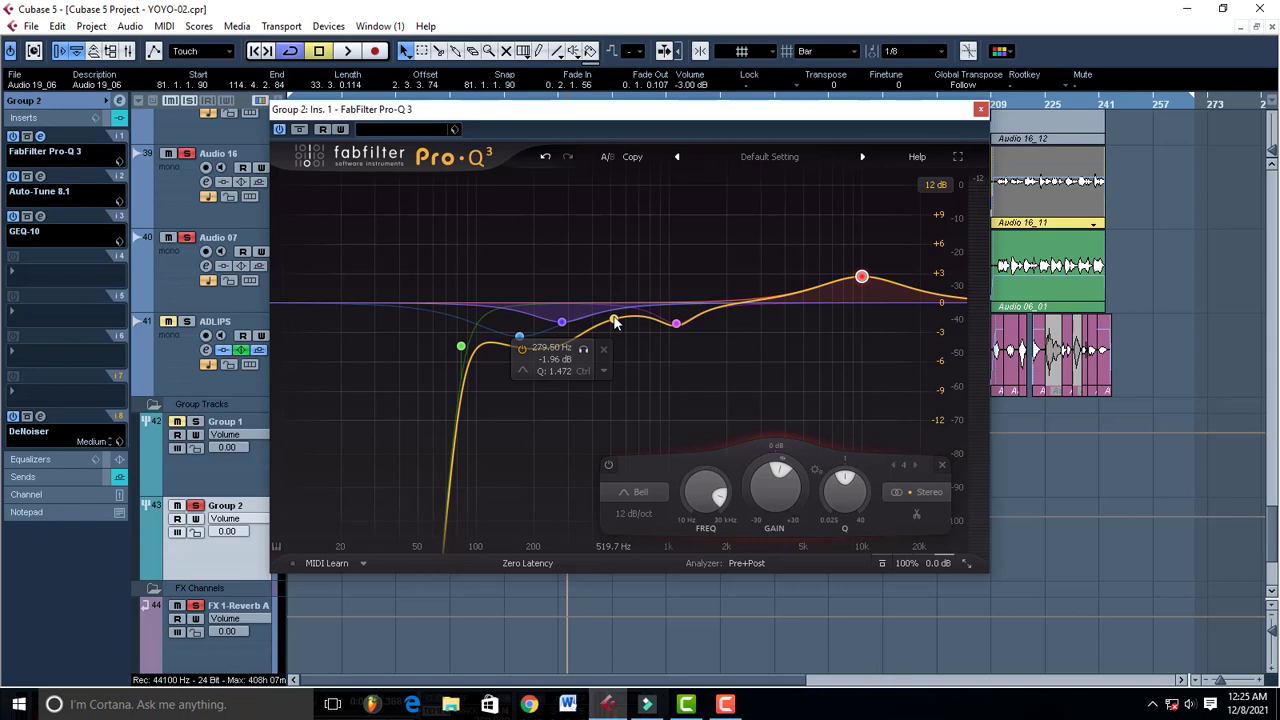
Audition the 1094 Hz cut band of Pro-Q 3 in solo during playback, and stop playback.
drag(615, 322, 676, 323)
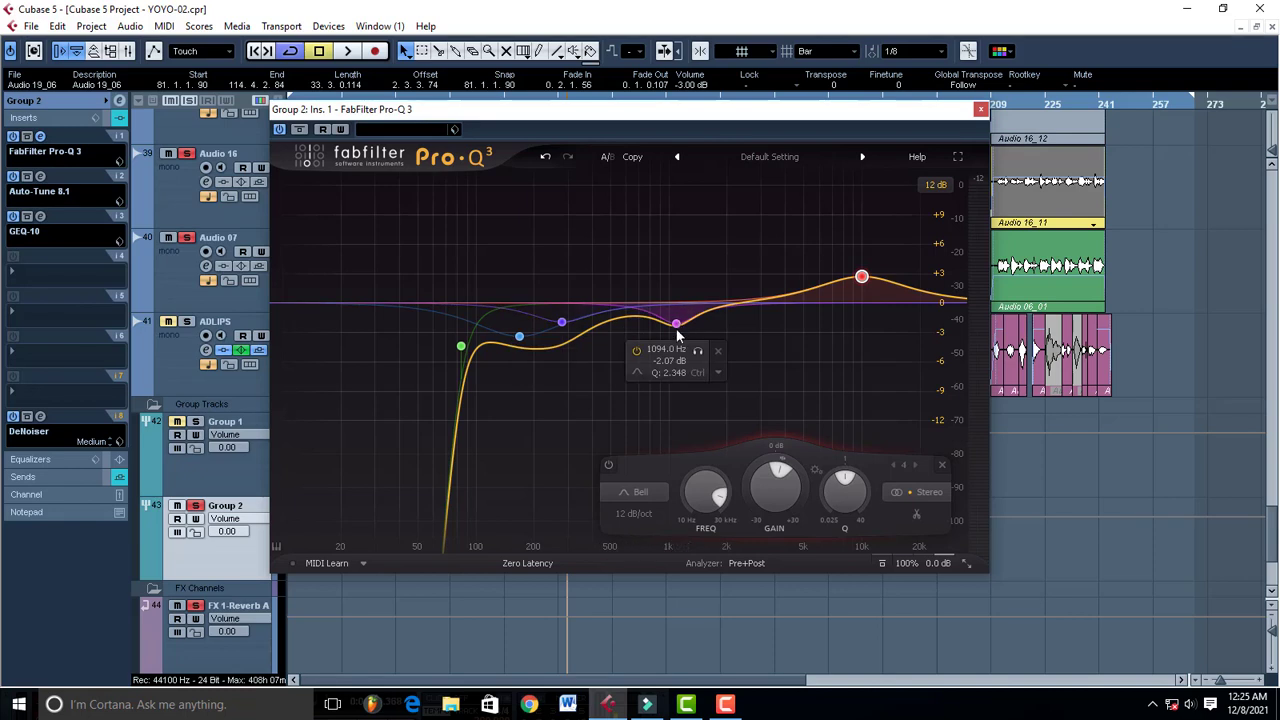
click(698, 352)
key(space)
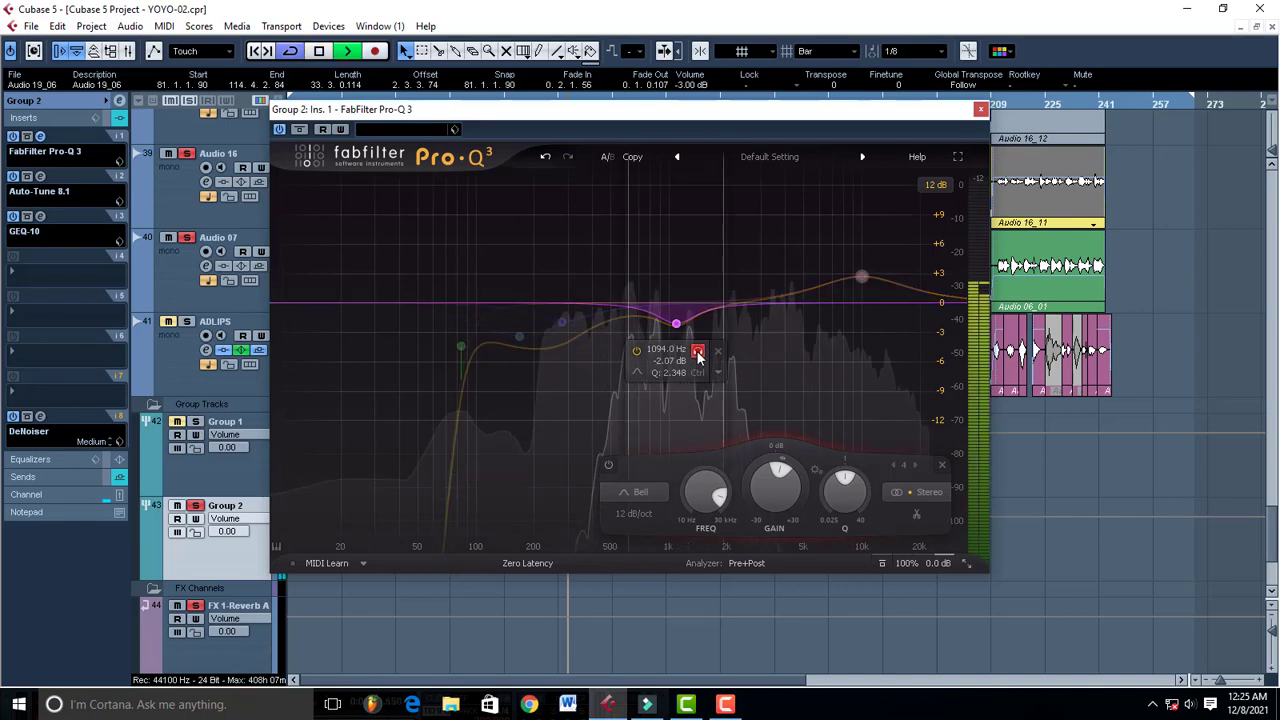
key(space)
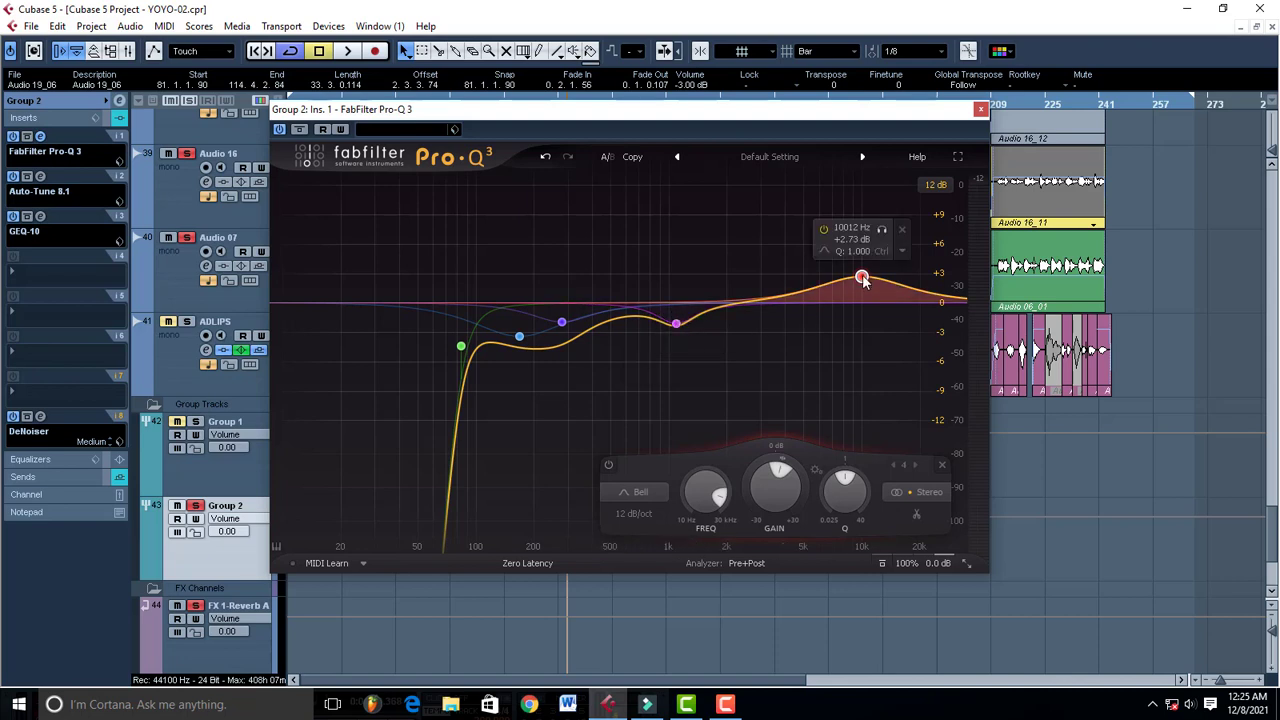
Audition the 10012 Hz boost band in solo during playback, turn its solo off and close Pro-Q 3.
click(881, 231)
key(space)
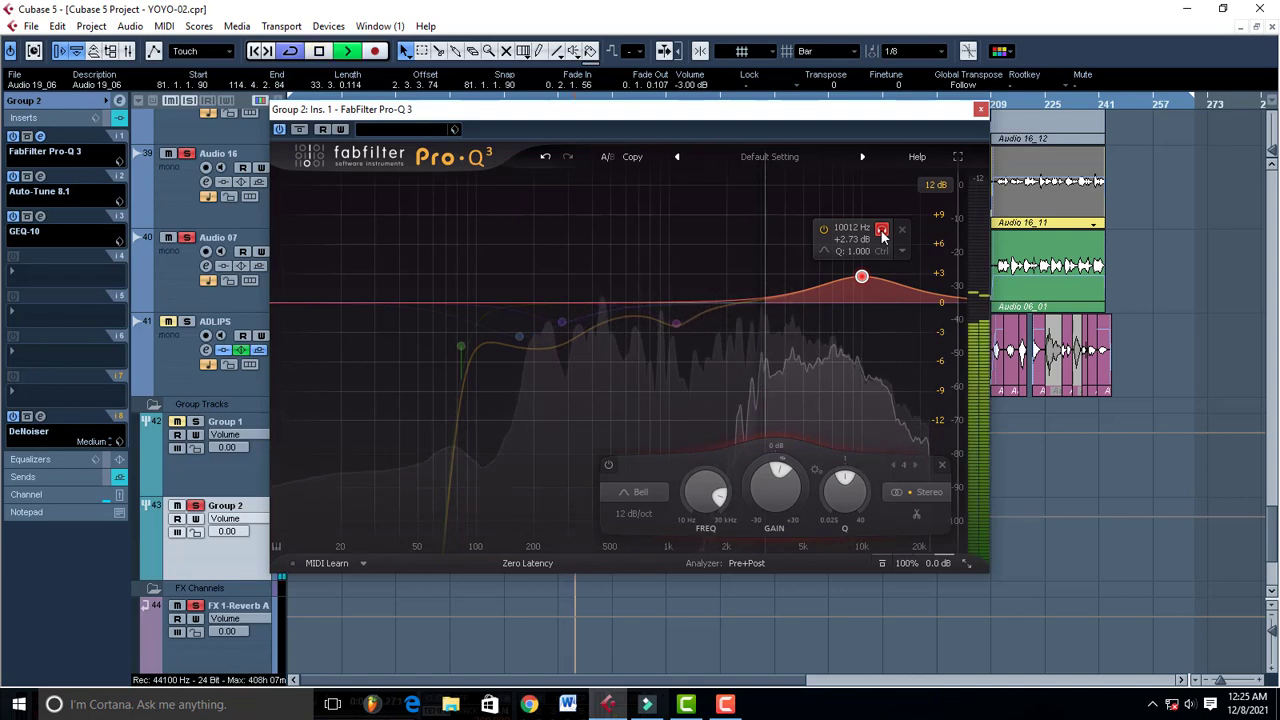
key(space)
click(881, 231)
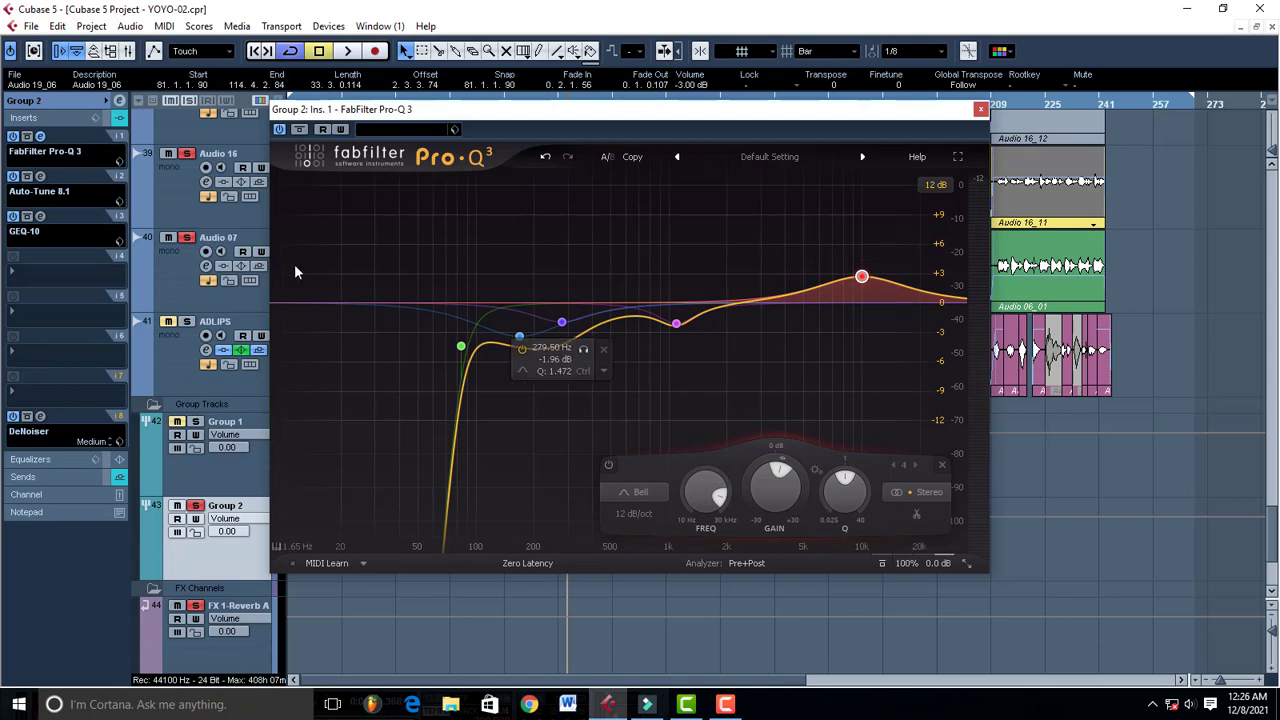
click(981, 109)
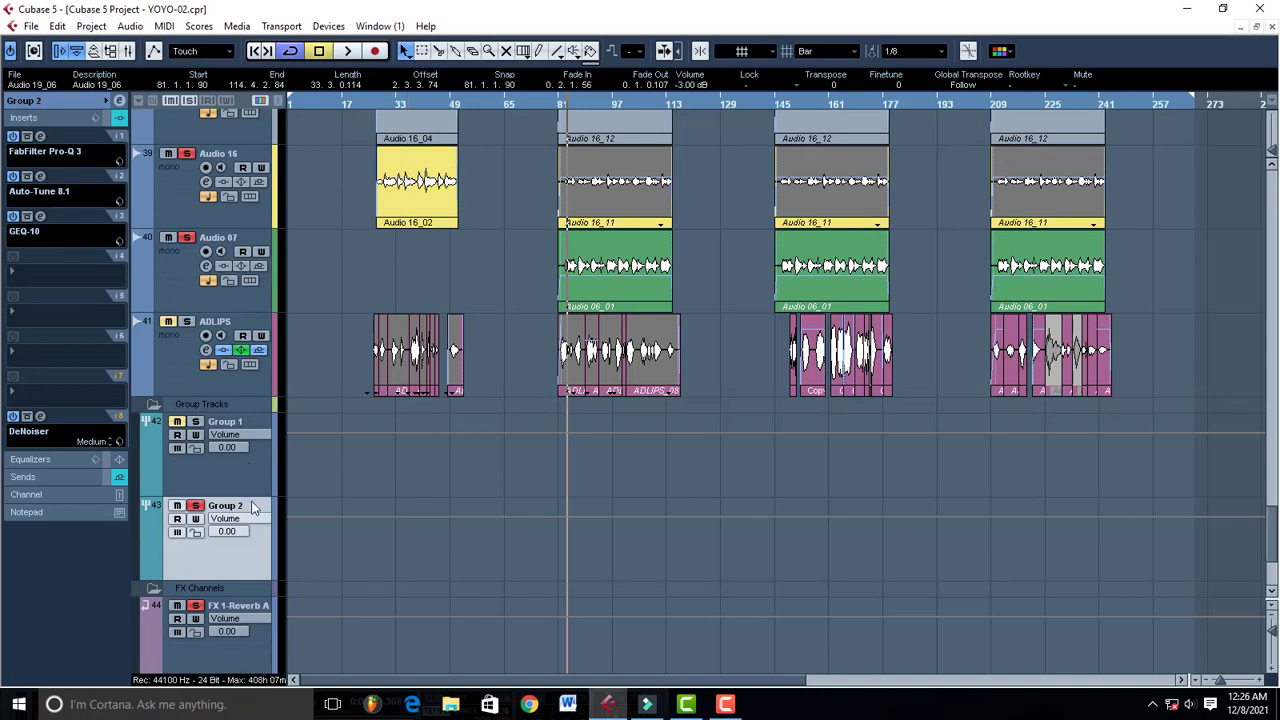
Look over the Auto-Tune 8.1 settings of Group 2, and open the channel's GEQ-10 insert.
click(40, 176)
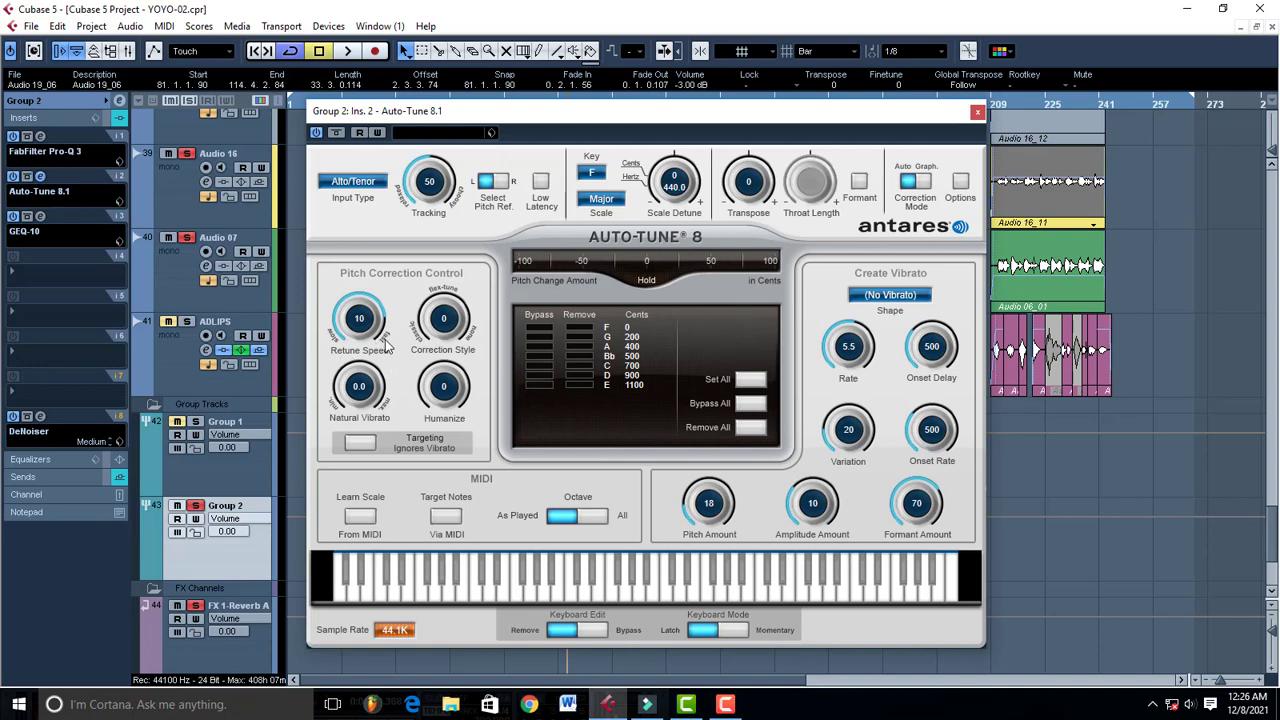
click(977, 111)
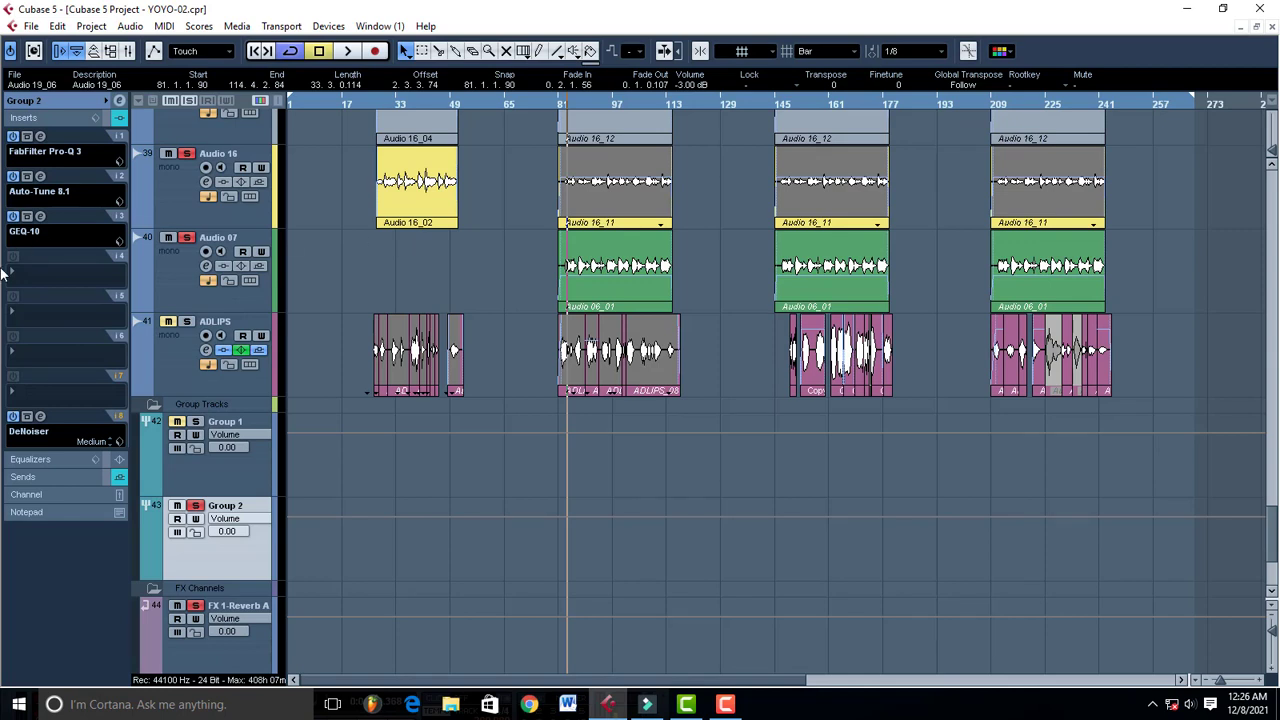
click(40, 216)
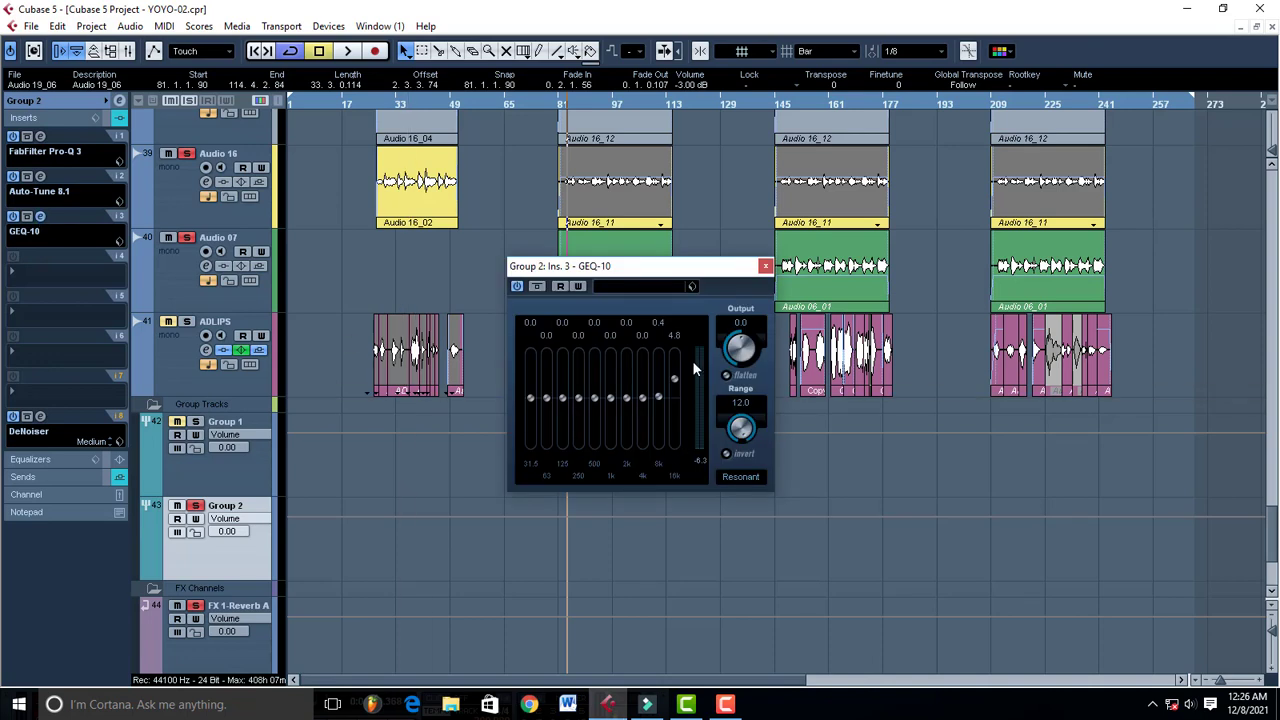
Play the vocals, solo the Group 1 channel alongside Group 2, and stop playback.
key(space)
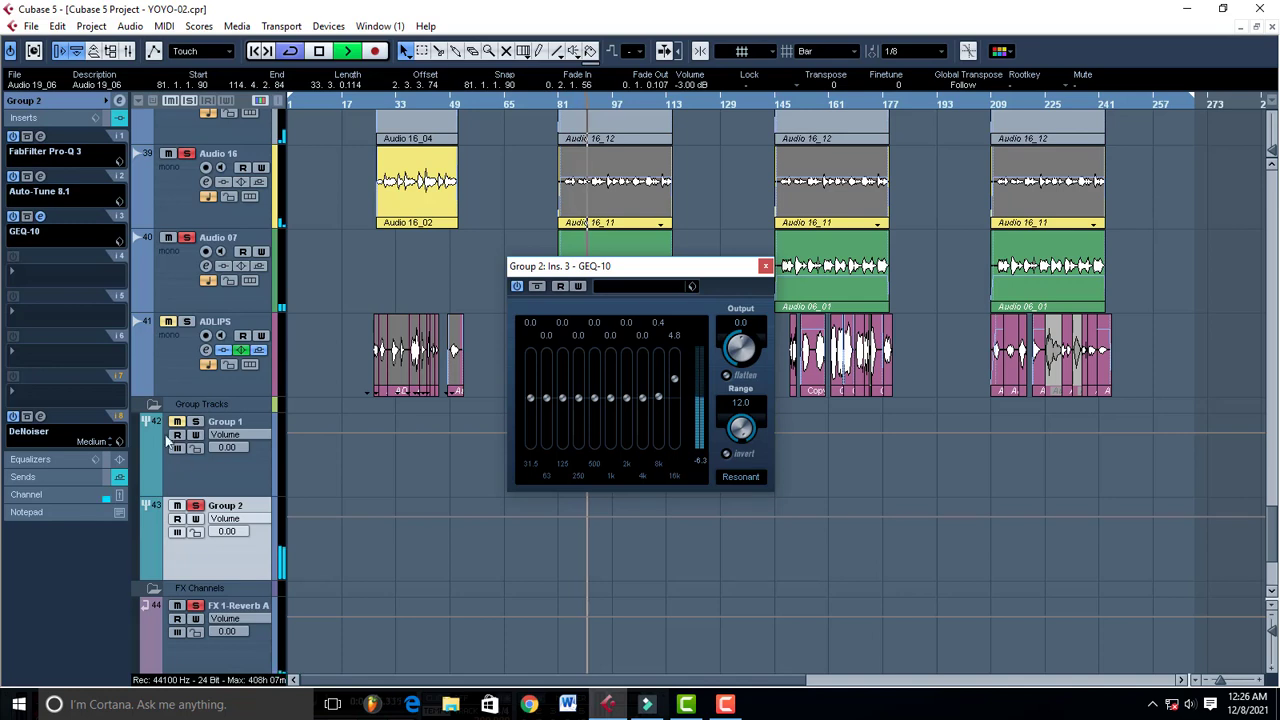
click(197, 424)
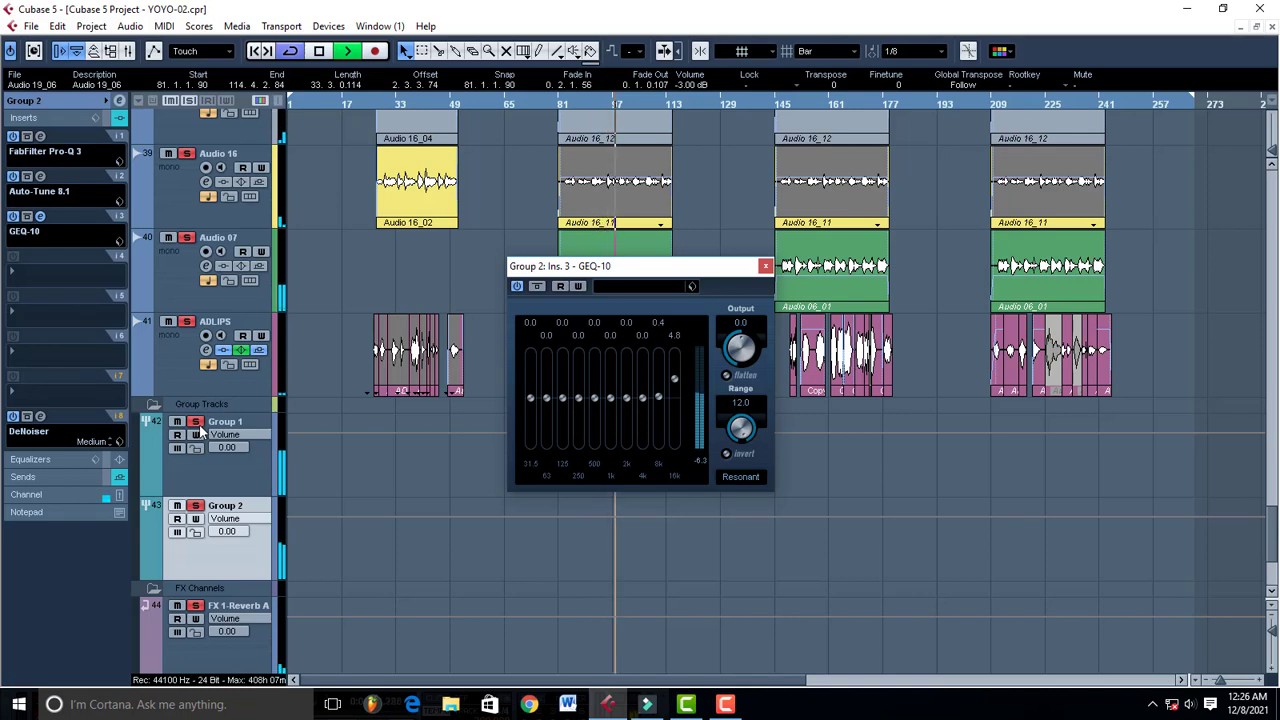
key(space)
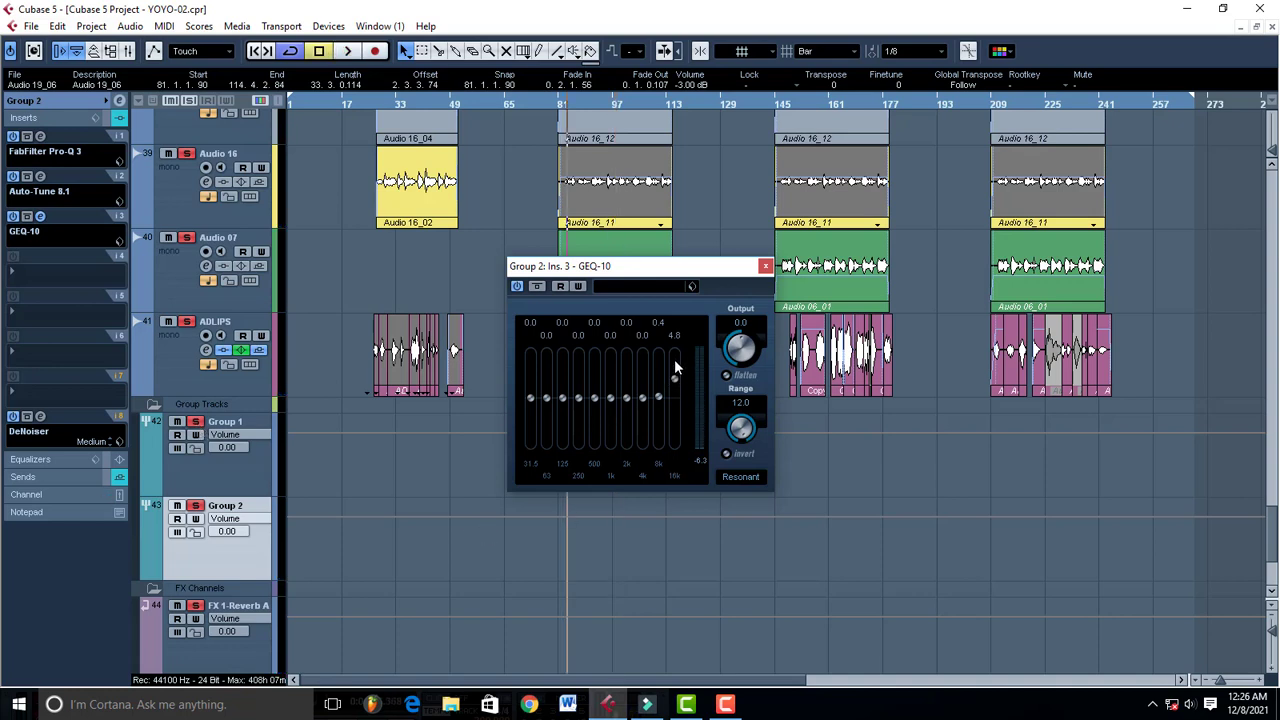
Look through the available filter modes of GEQ-10, keep Resonant and close the equalizer.
click(750, 478)
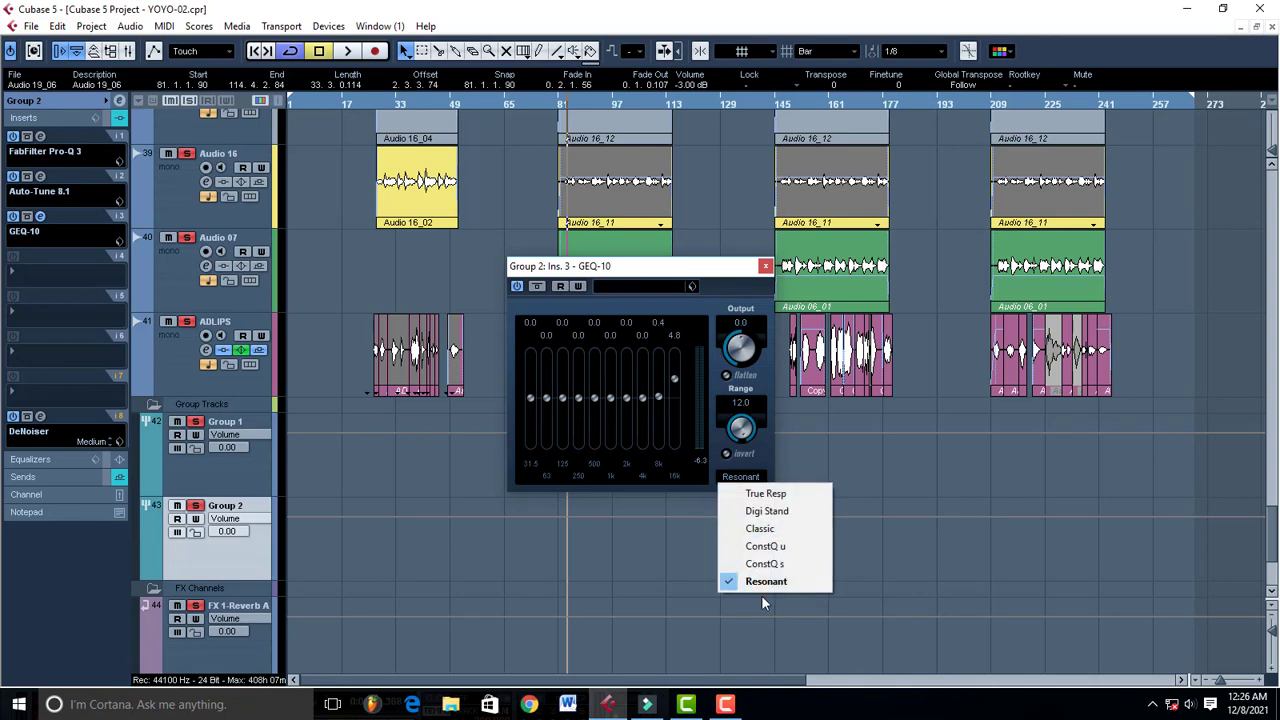
click(688, 273)
click(765, 266)
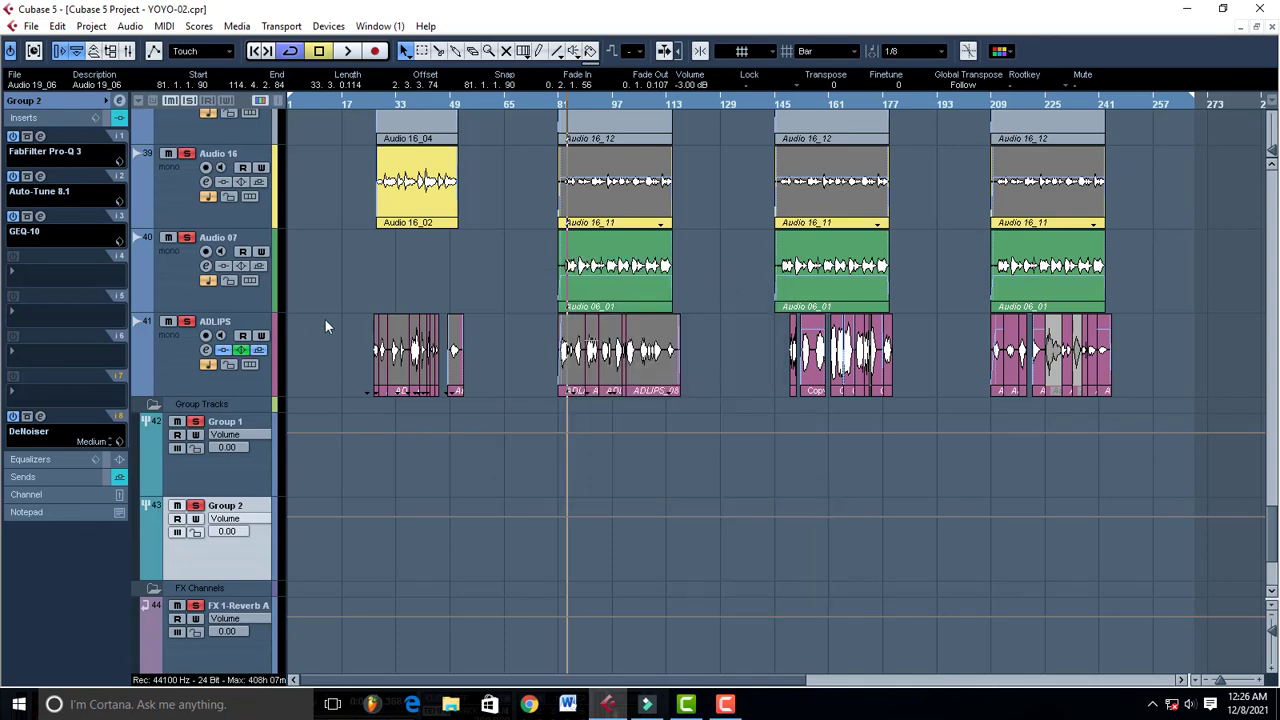
Open the DeNoiser insert of Group 2, look through its presets while keeping Medium, and close it.
scroll(639, 360, up, 10)
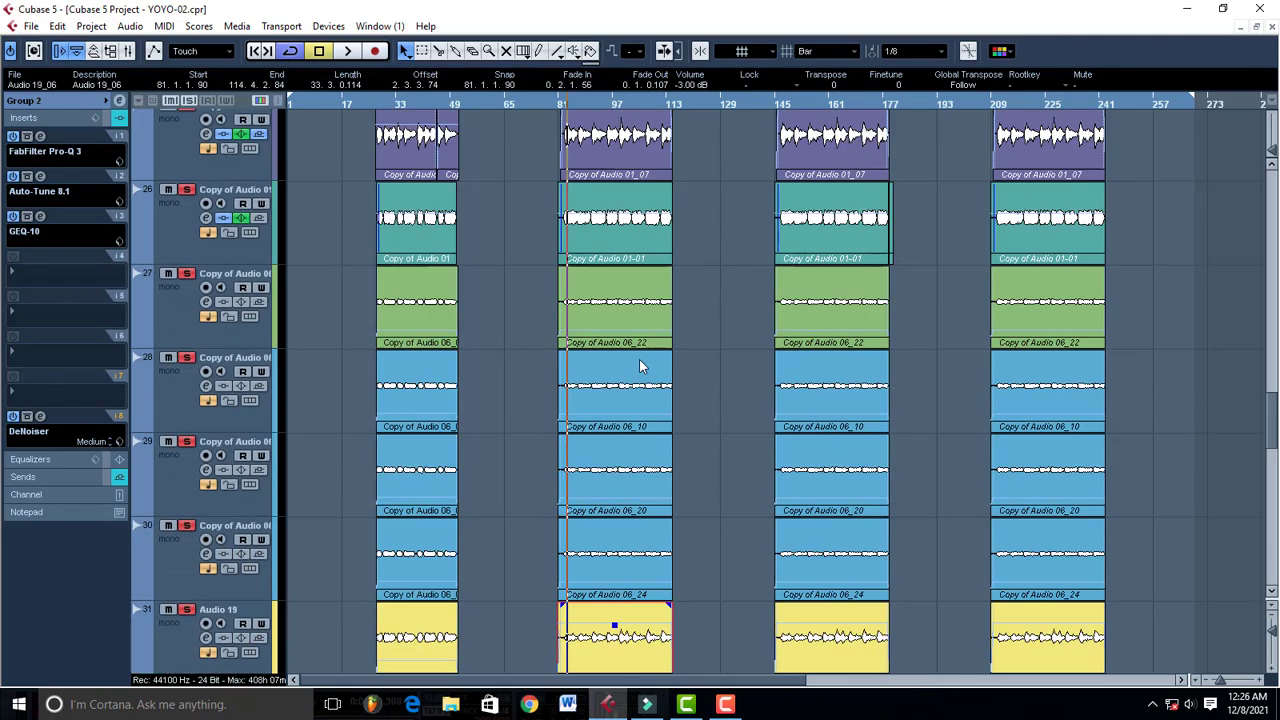
scroll(639, 359, down, 10)
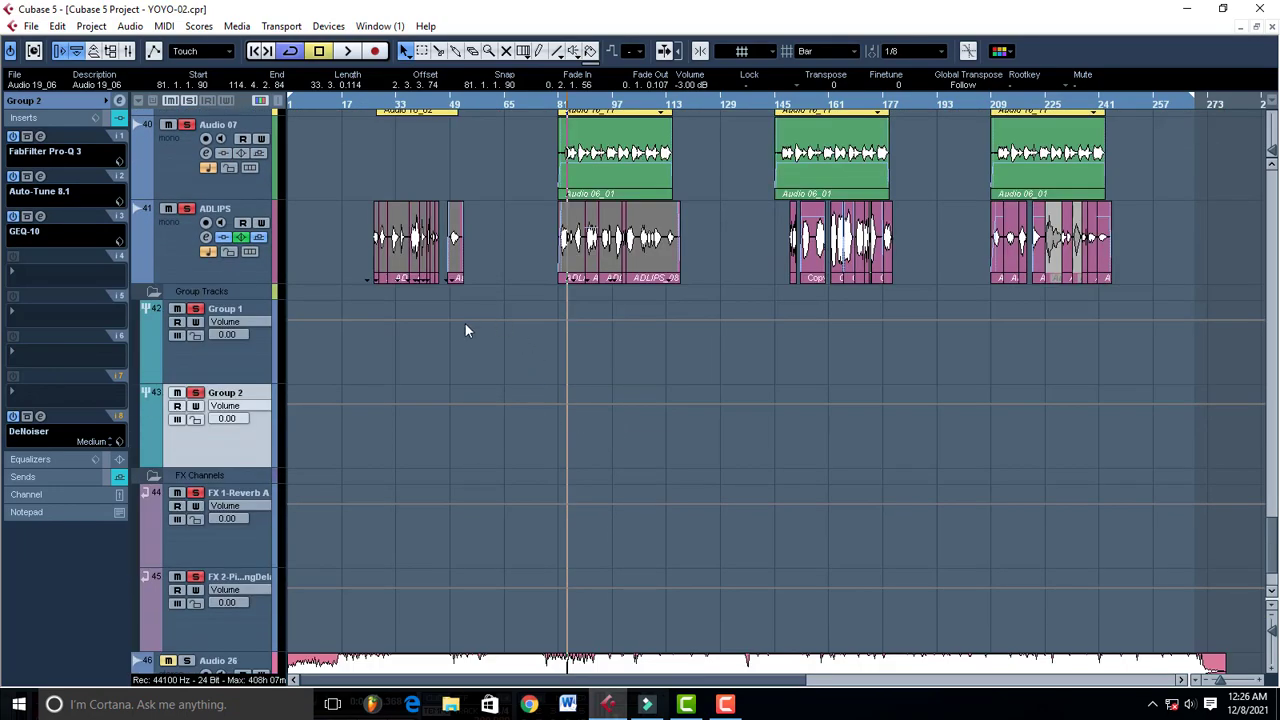
click(40, 430)
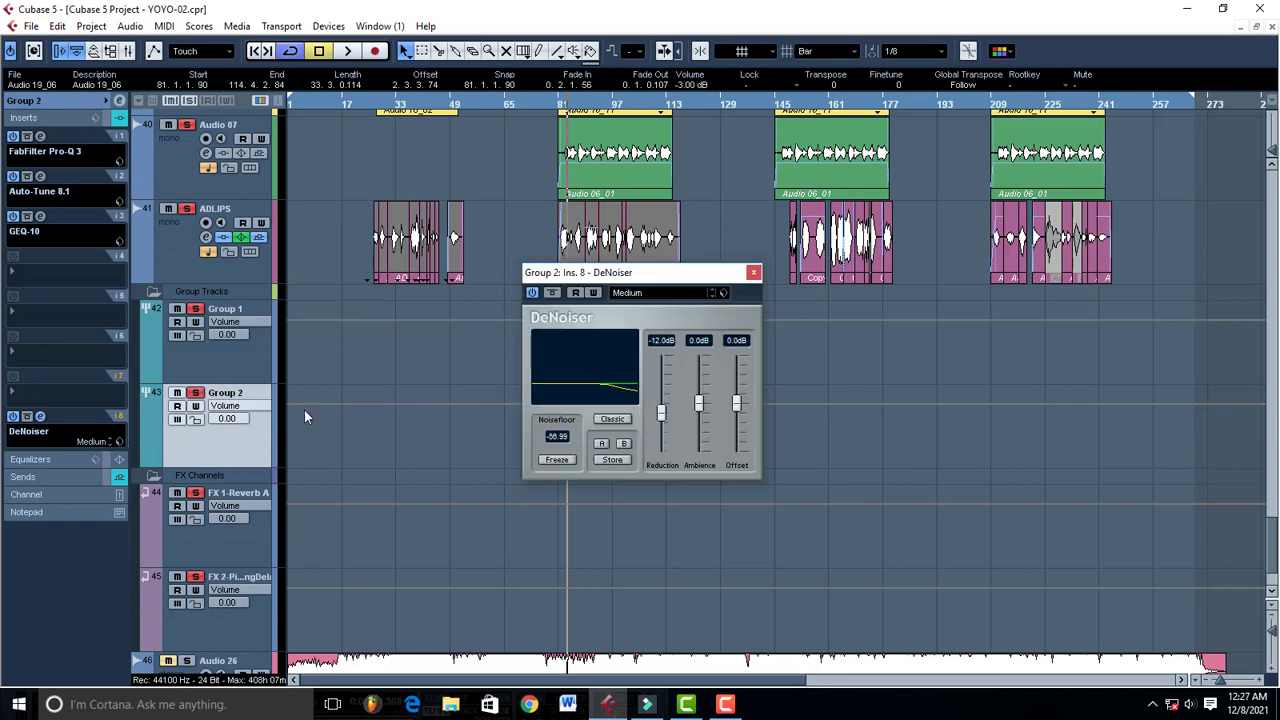
click(672, 294)
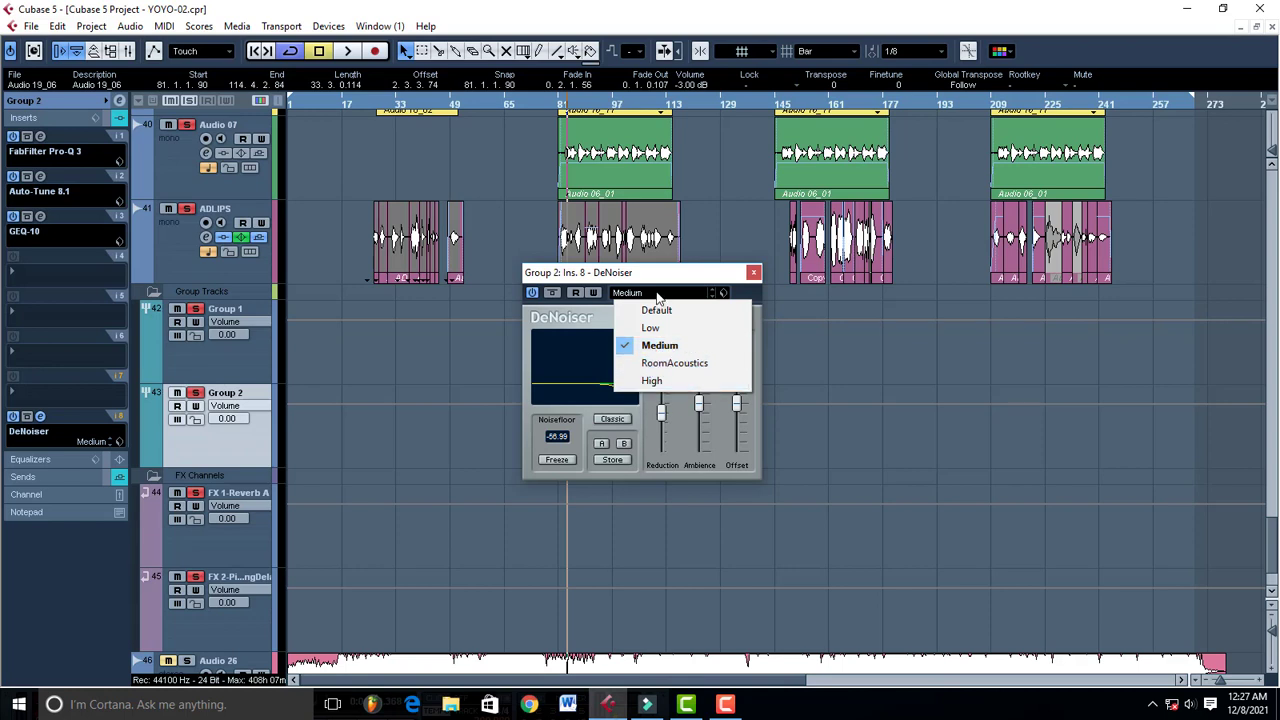
click(660, 276)
click(755, 273)
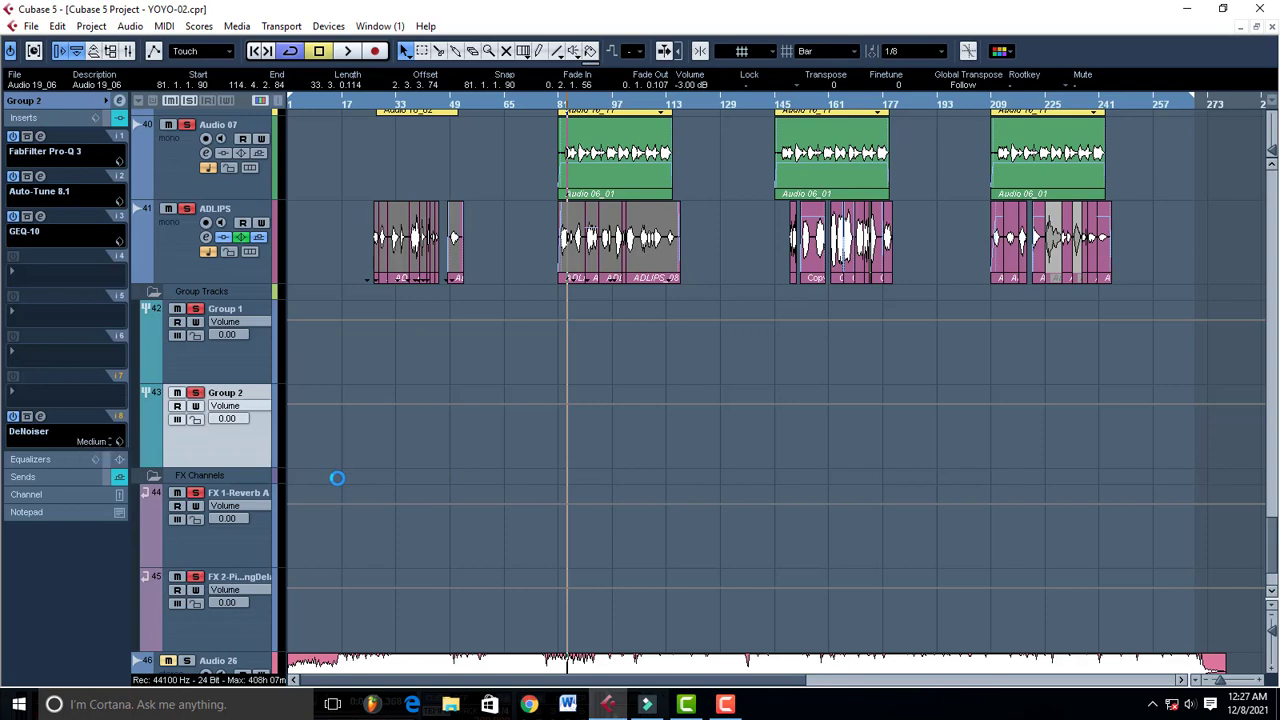
Select the ADLIPS track to view its inserts, and look over the vocal tracks and group channels.
click(167, 252)
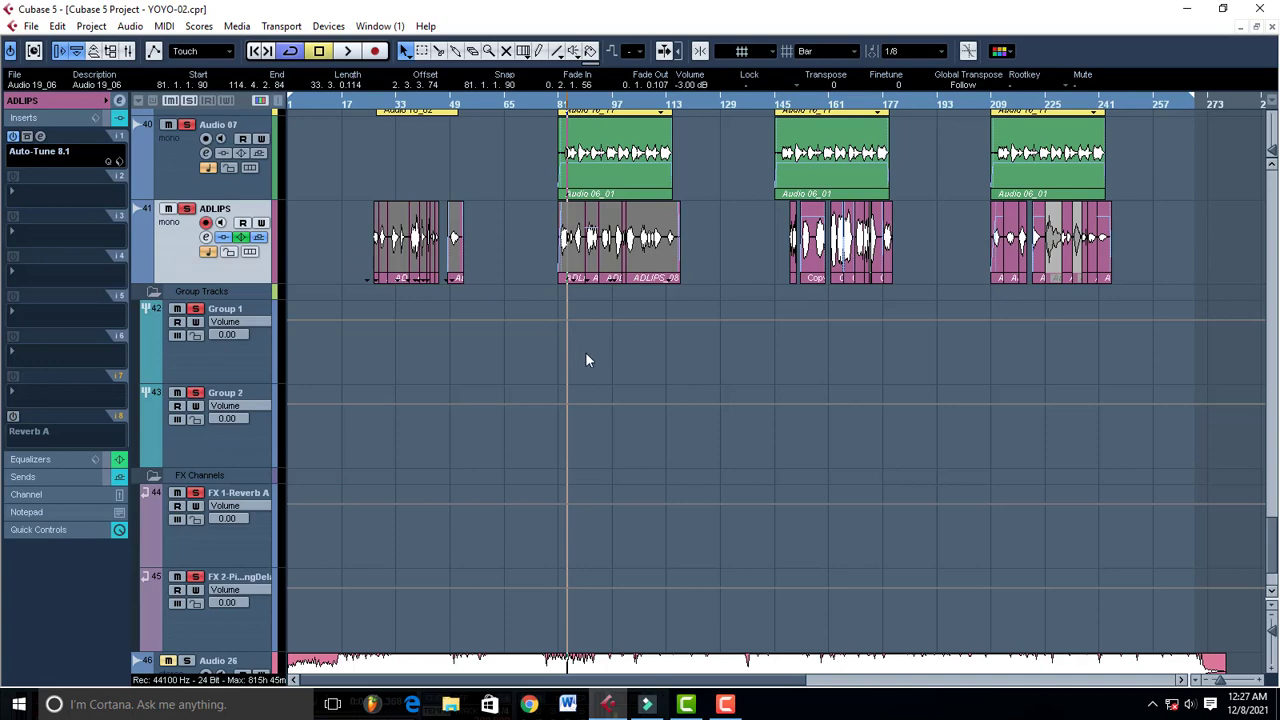
scroll(487, 324, up, 5)
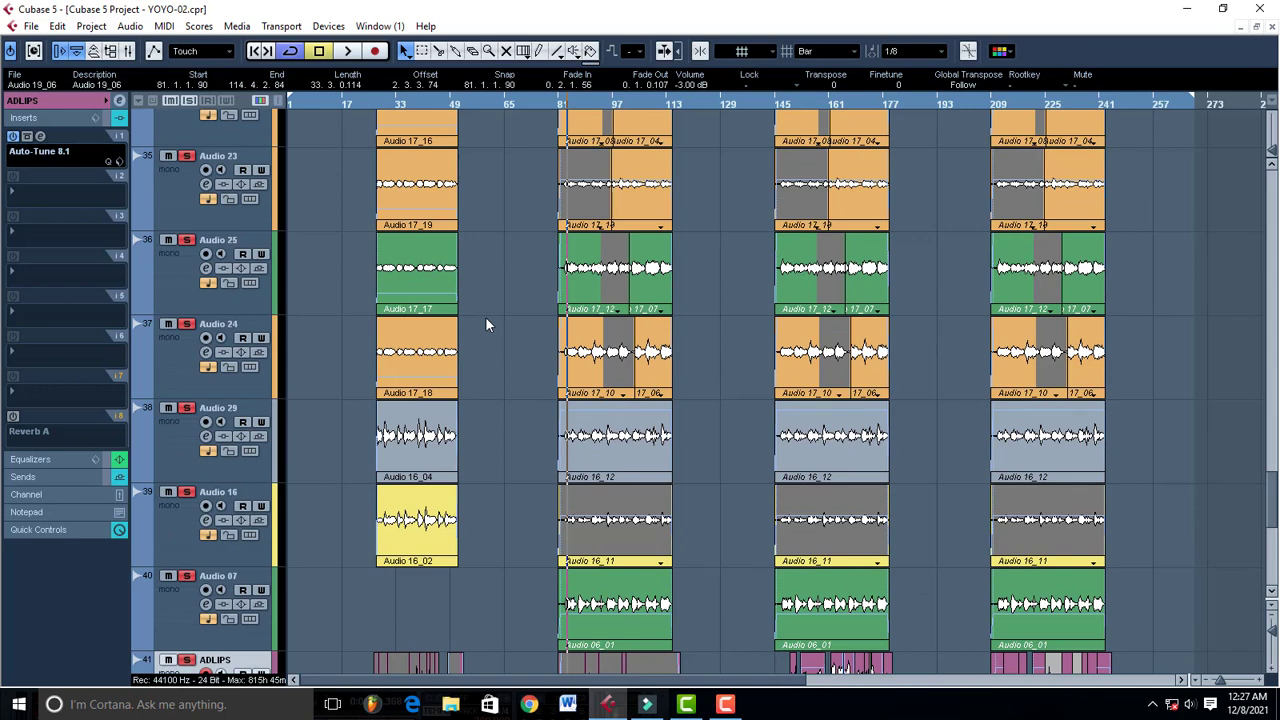
click(632, 275)
scroll(657, 368, up, 2)
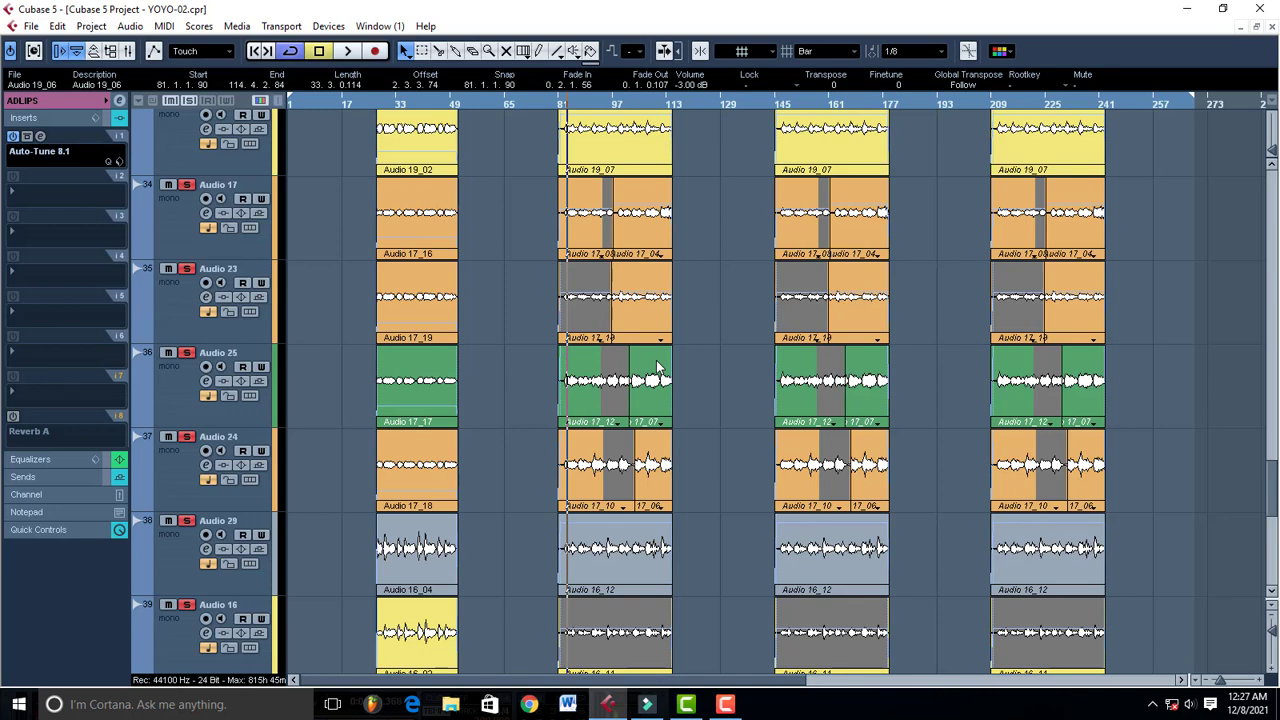
scroll(483, 498, down, 5)
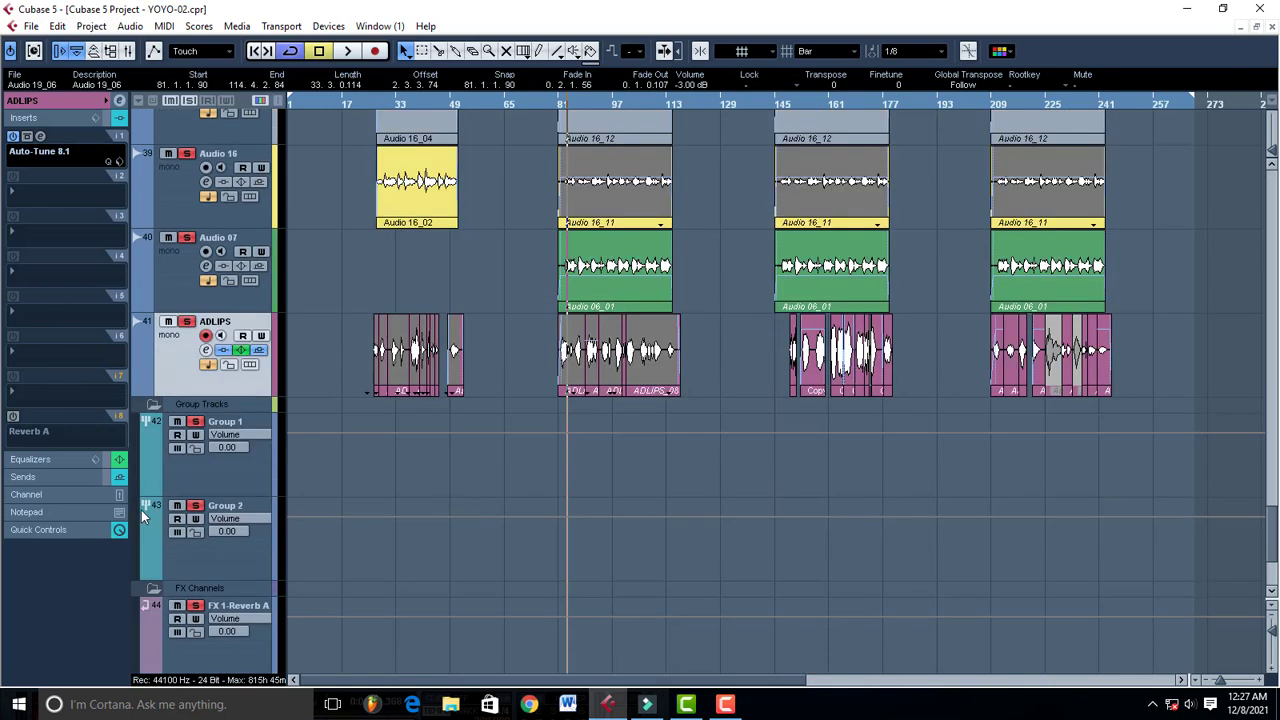
Turn off solo on the Group 1 and Group 2 channels and on vocal track 22, the copy of Audio 34.
click(196, 422)
click(203, 510)
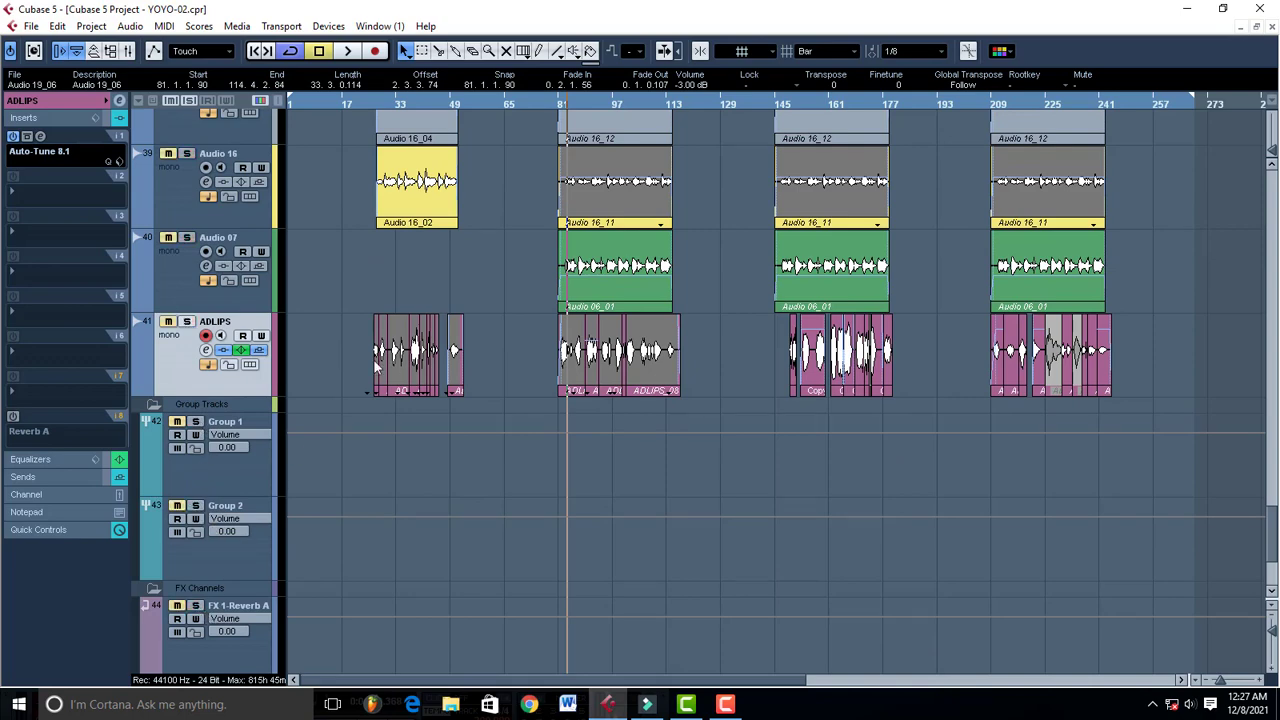
scroll(329, 404, up, 15)
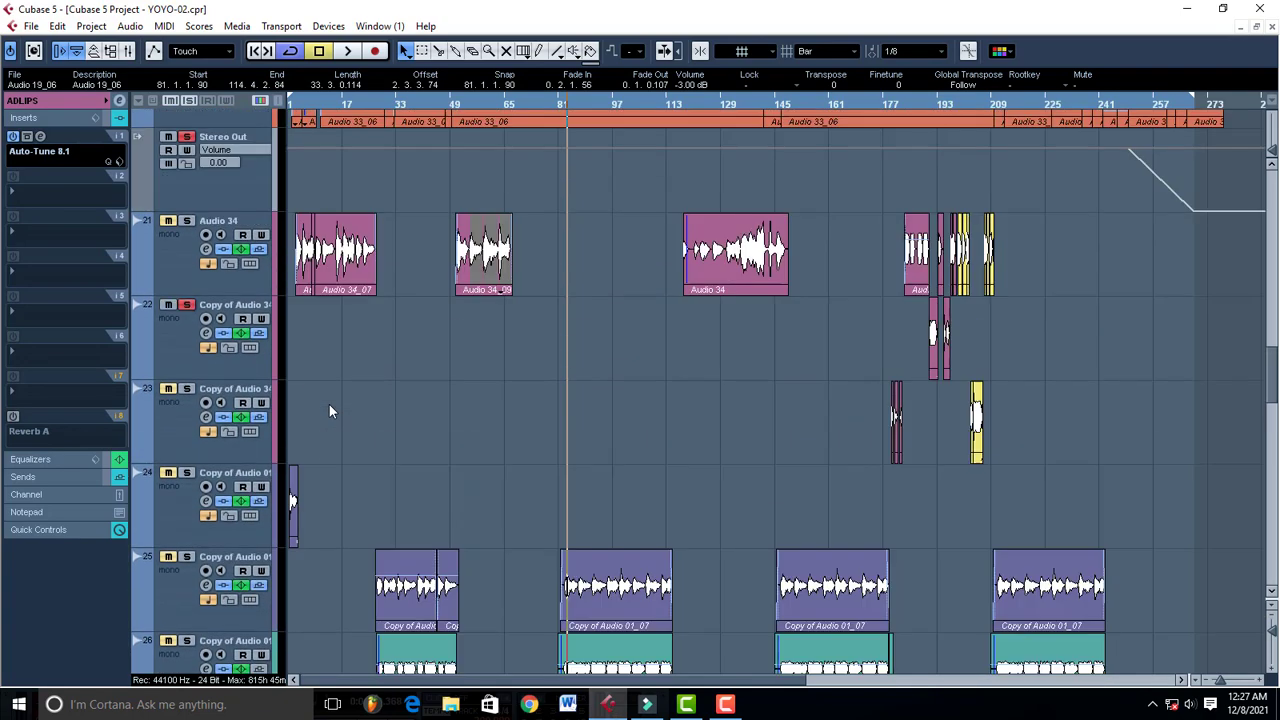
click(187, 307)
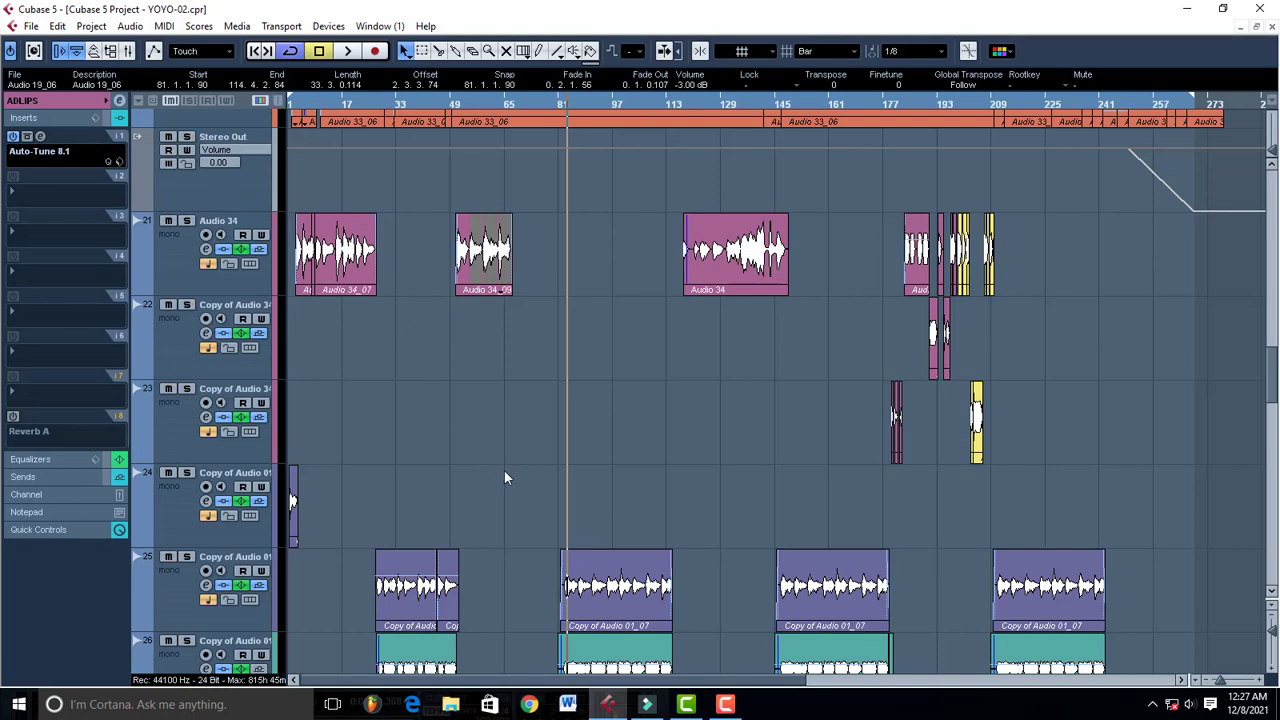
Play the full mix without any soloed tracks, stop playback, and look over the vocal tracks.
key(space)
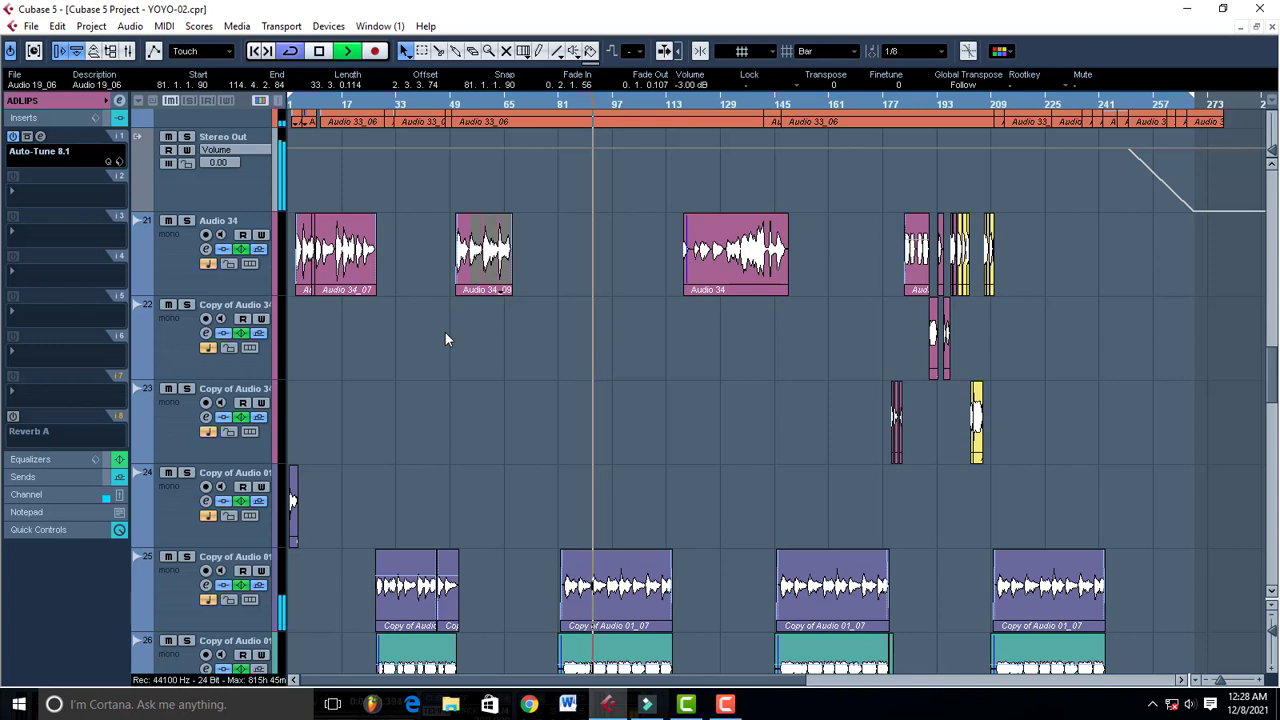
key(space)
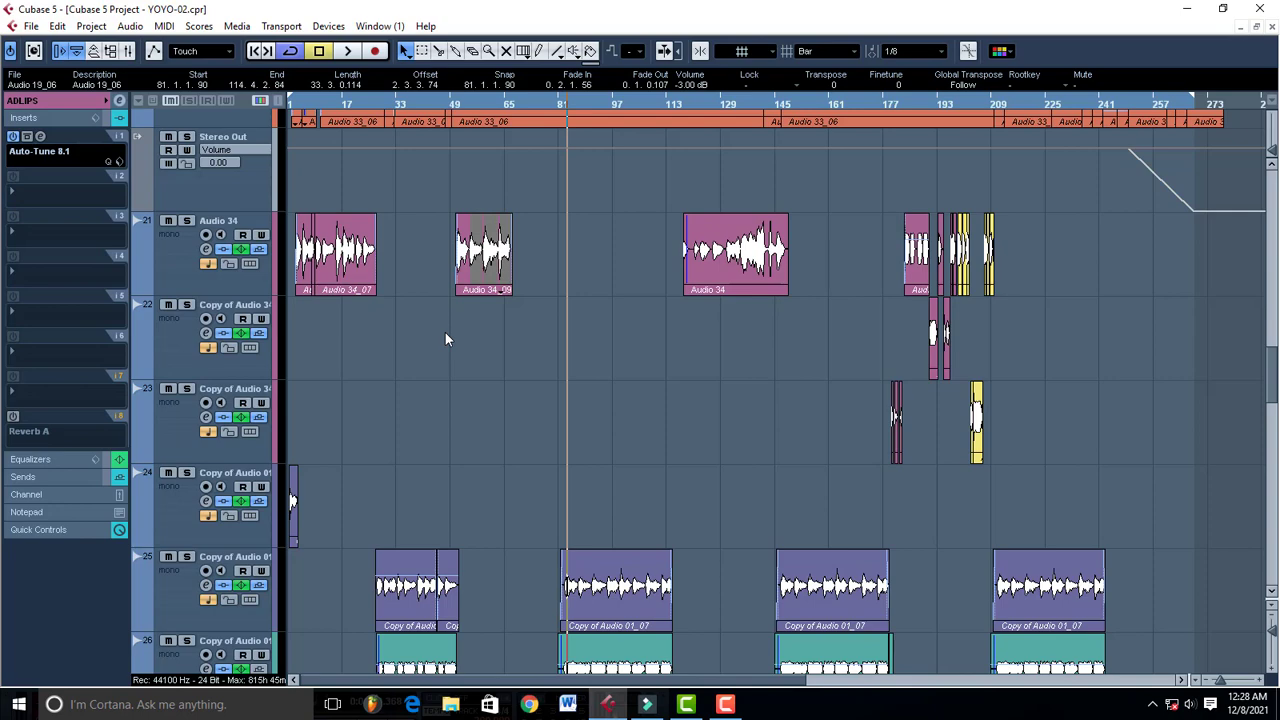
scroll(445, 339, down, 10)
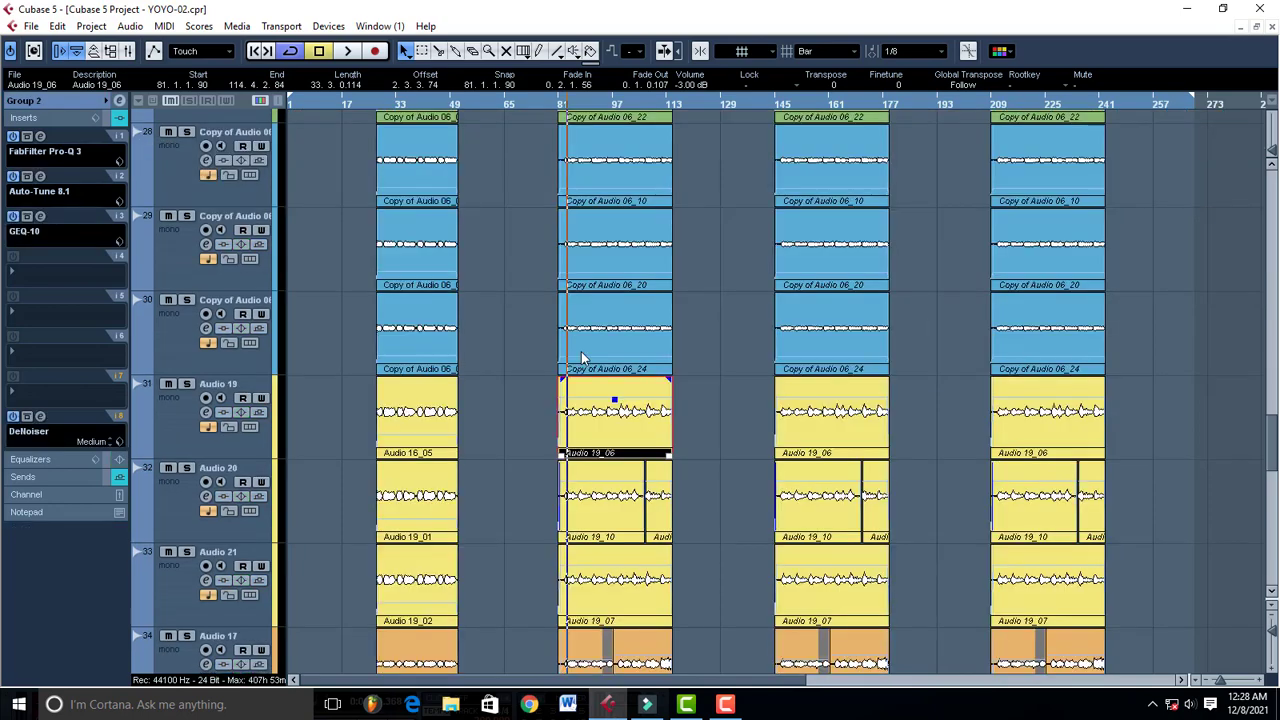
scroll(620, 322, up, 6)
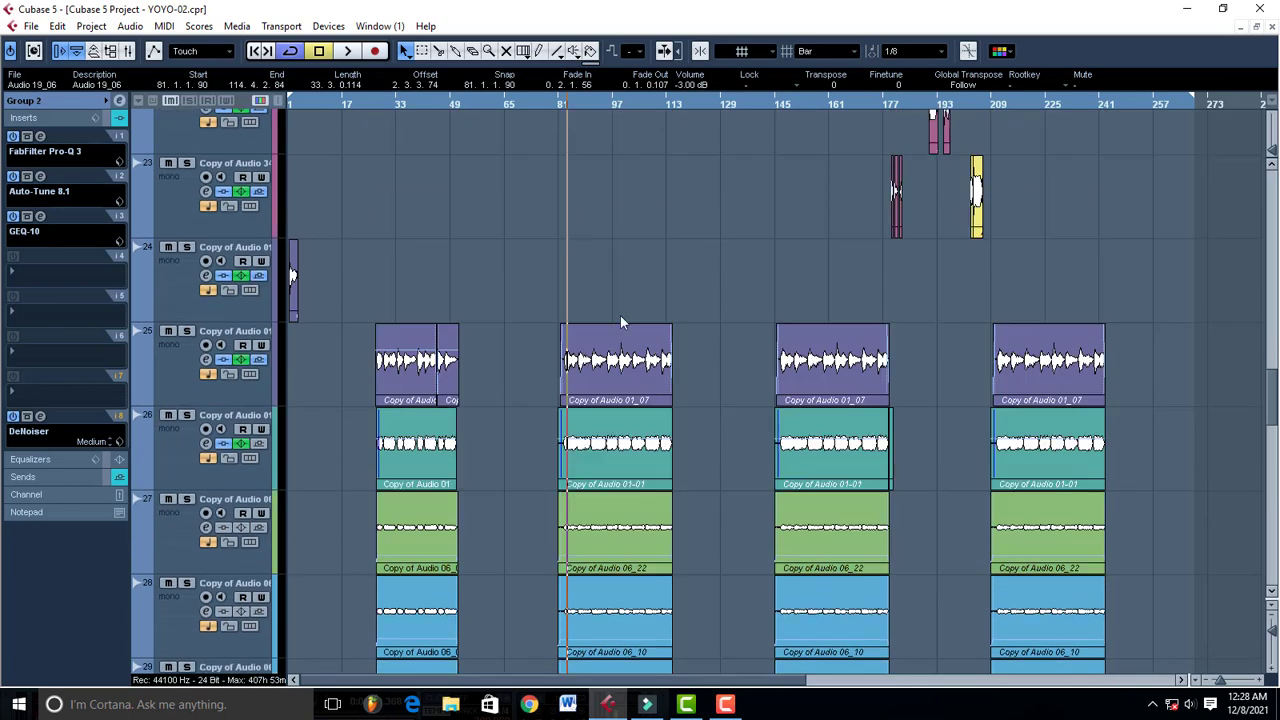
Play from bar 81, viewing the inserts of vocal tracks 26, 27, 28 and 25 in turn, and show track 25's basic settings.
click(562, 104)
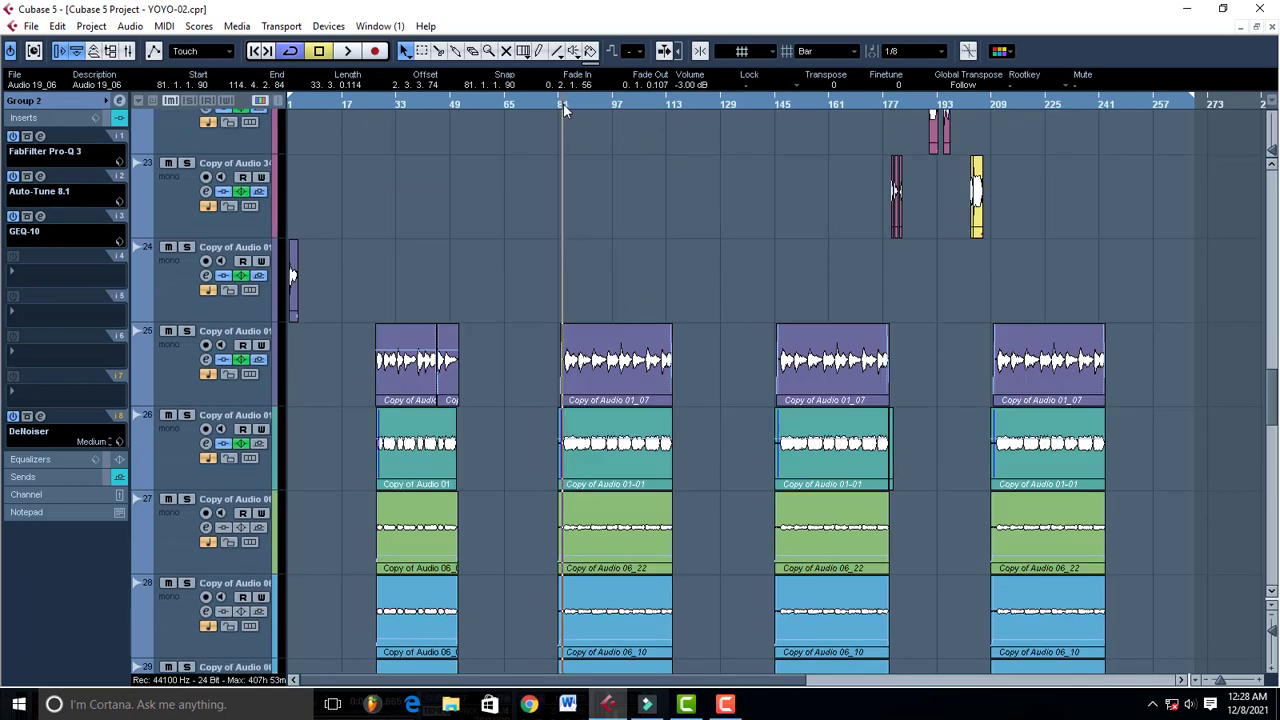
key(space)
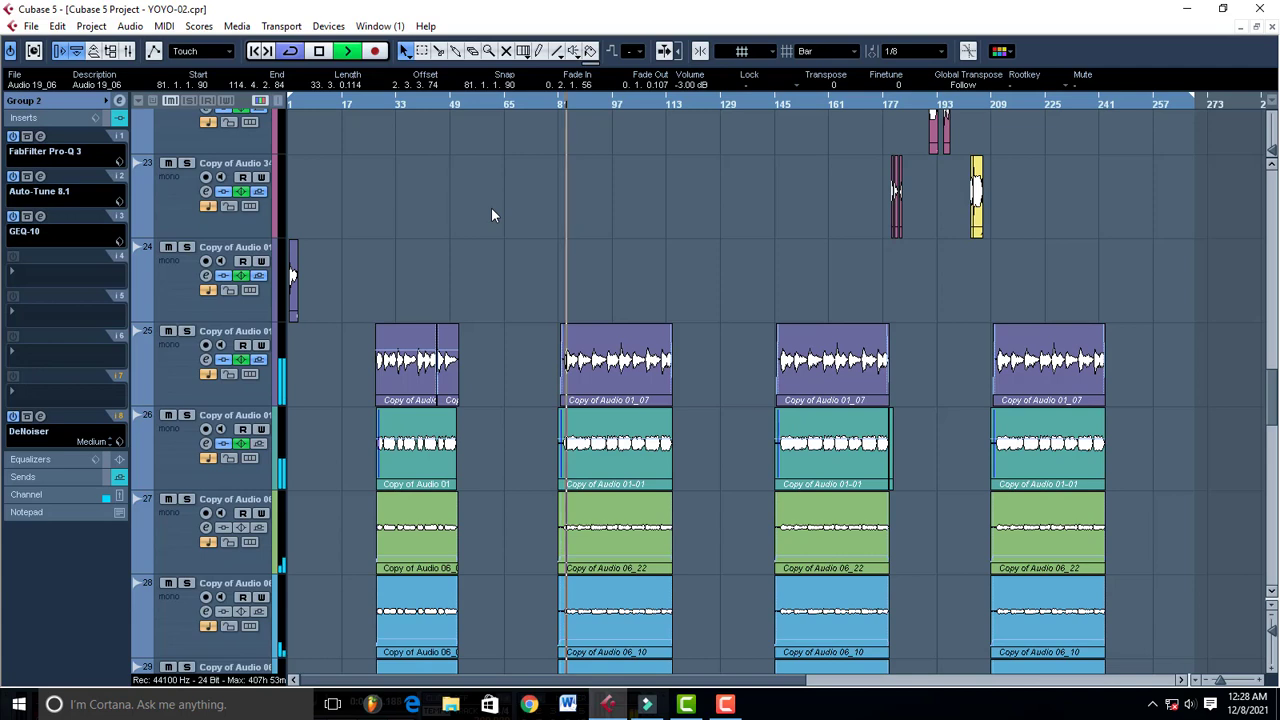
click(173, 456)
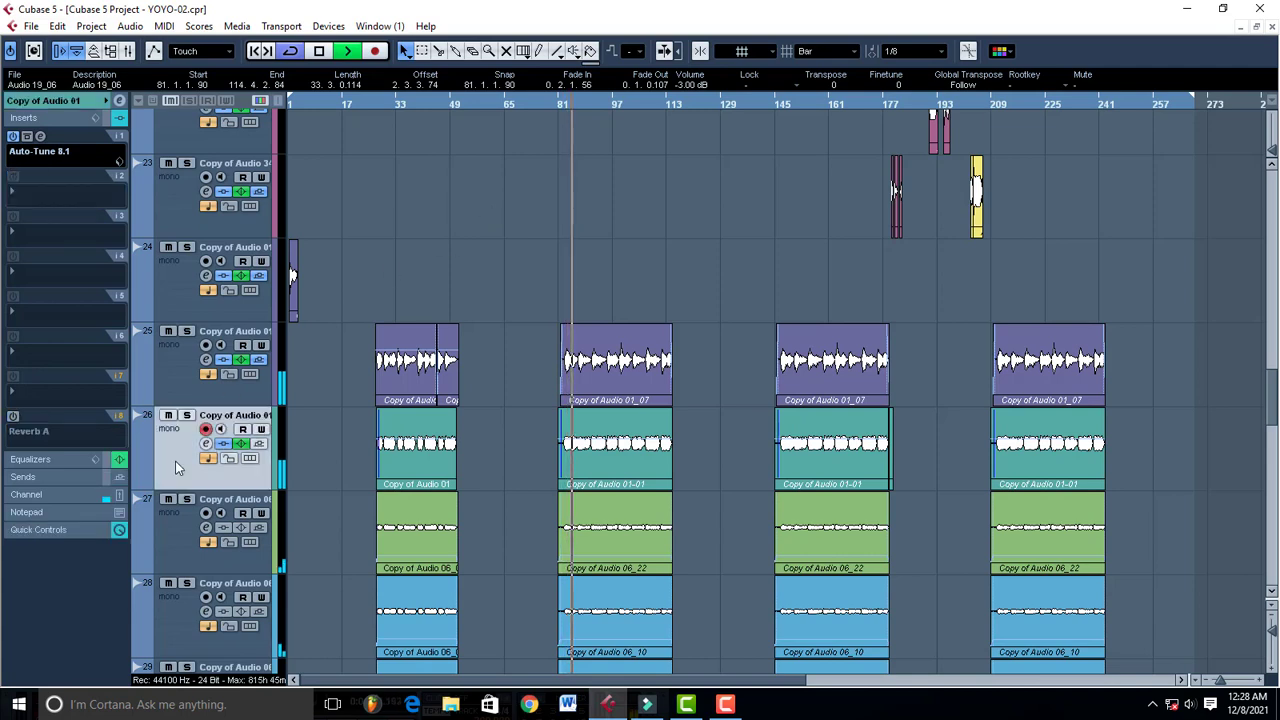
click(190, 560)
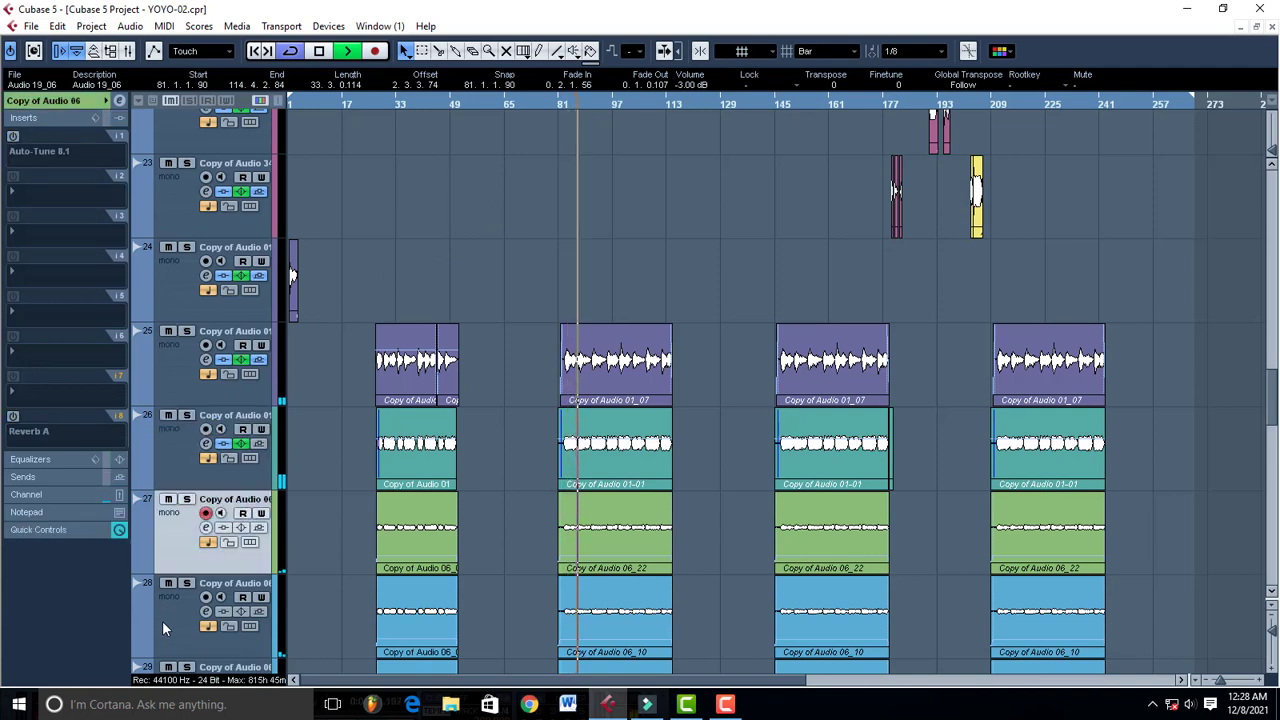
click(162, 620)
click(183, 370)
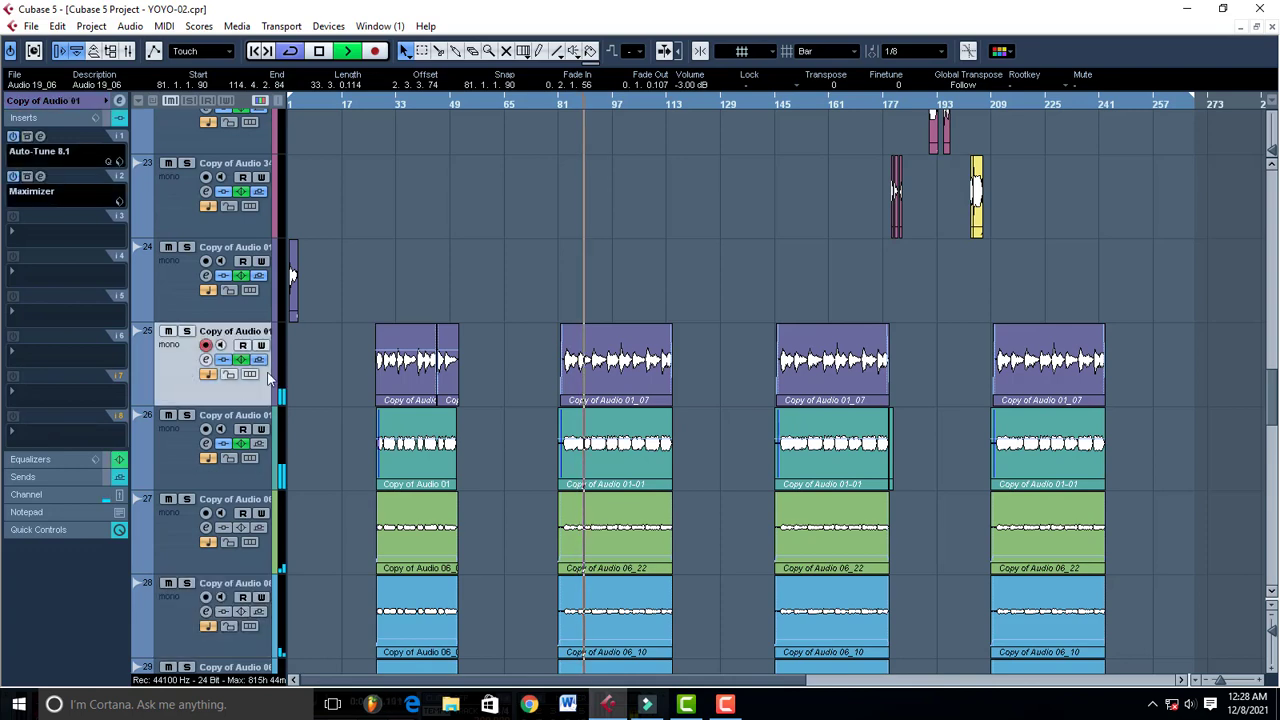
click(56, 112)
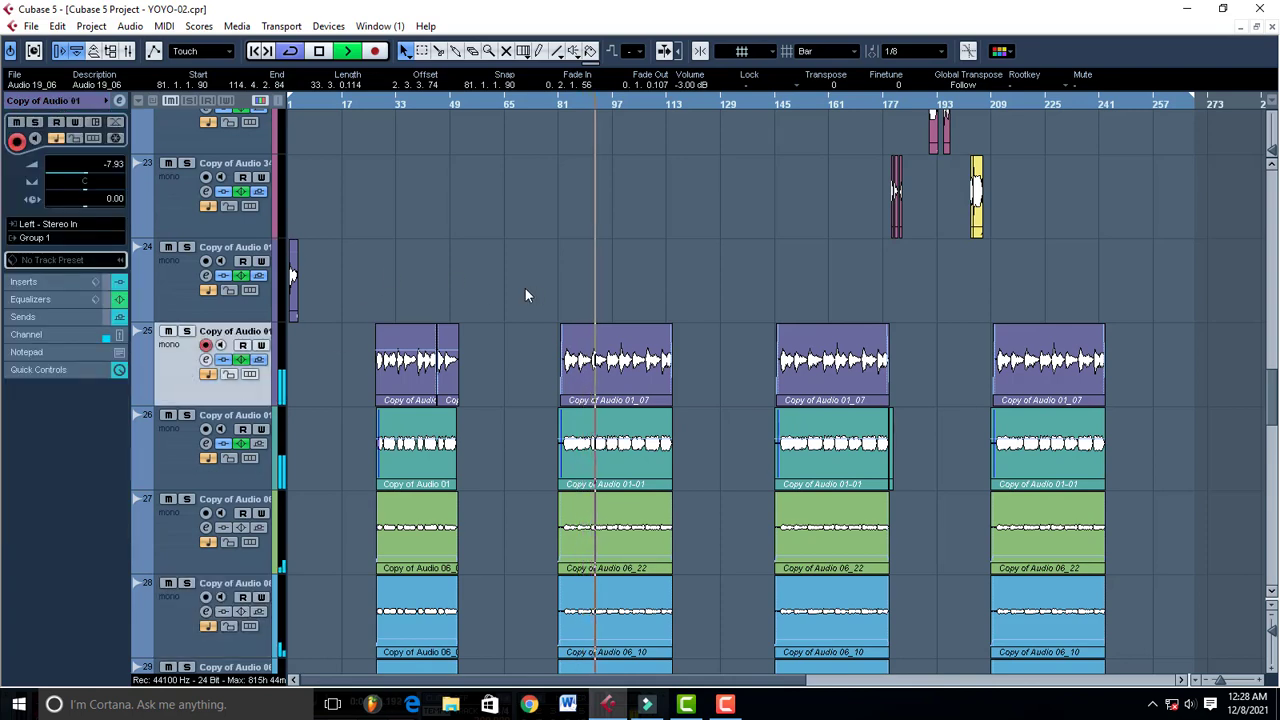
Look over the vocal and instrument tracks while the mix plays, stop playback, and look through the instrument tracks again.
scroll(525, 290, down, 5)
scroll(525, 290, down, 4)
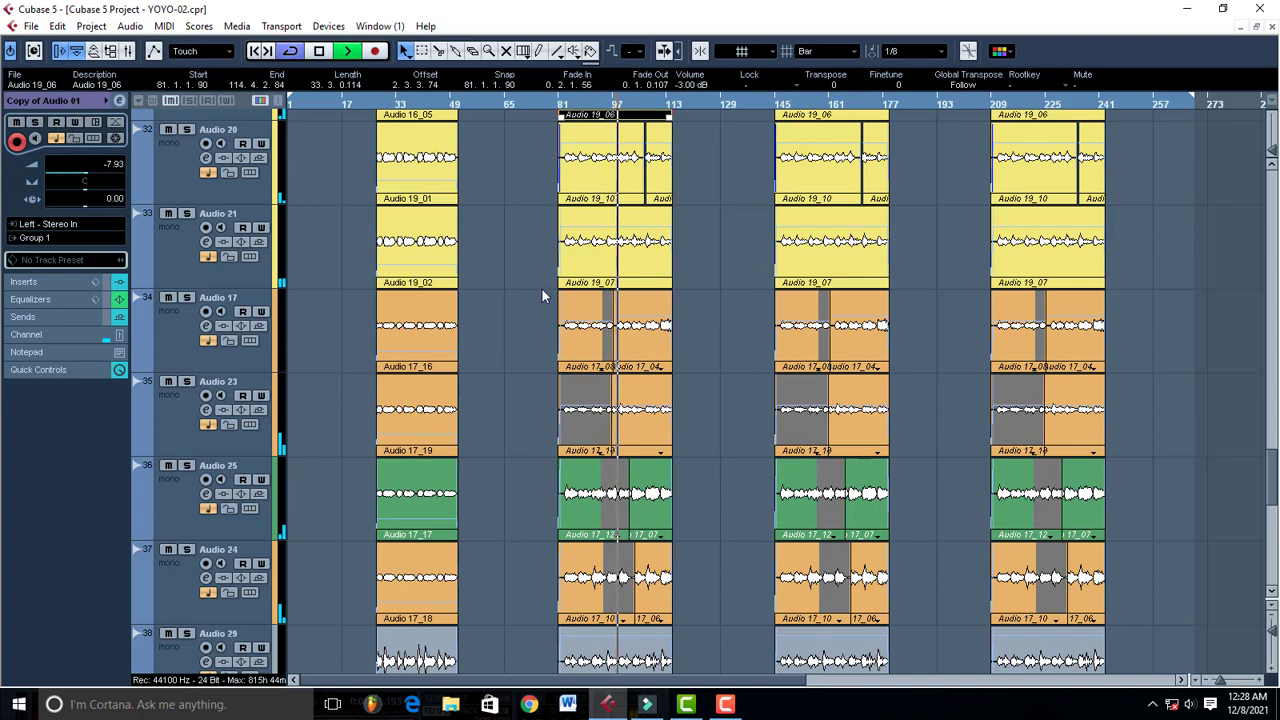
scroll(541, 292, up, 12)
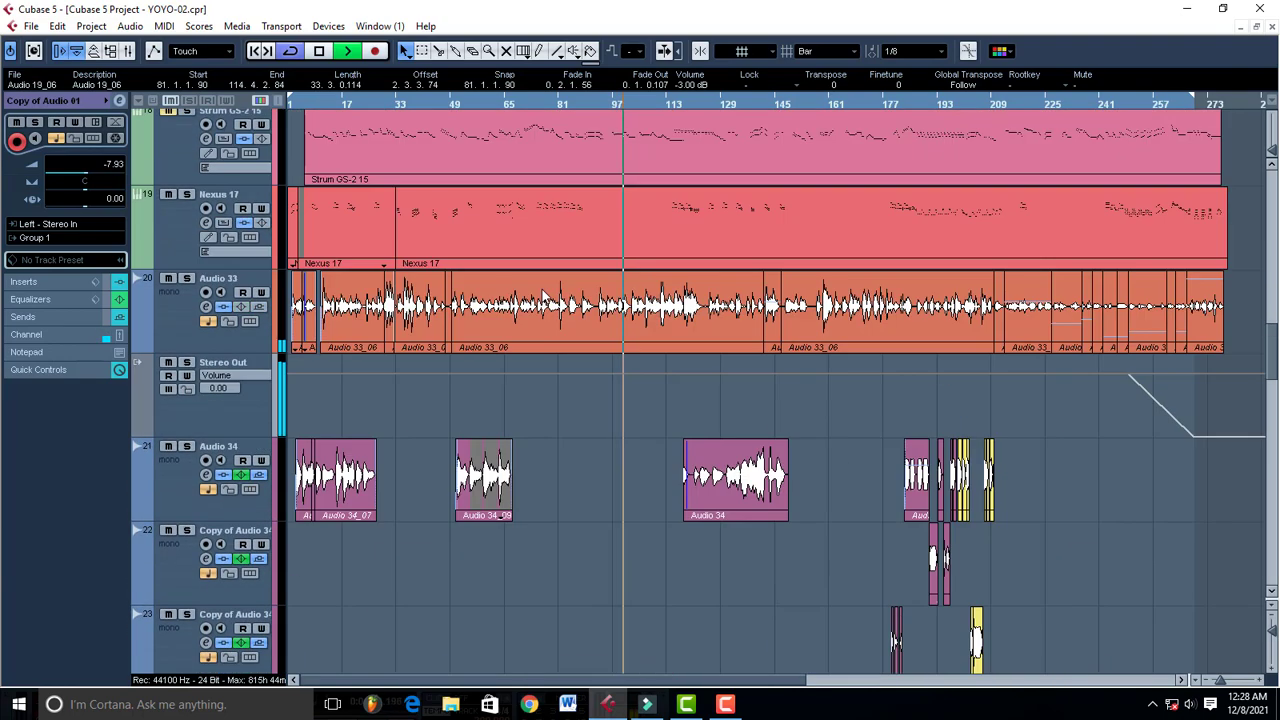
scroll(542, 292, up, 3)
scroll(542, 289, up, 3)
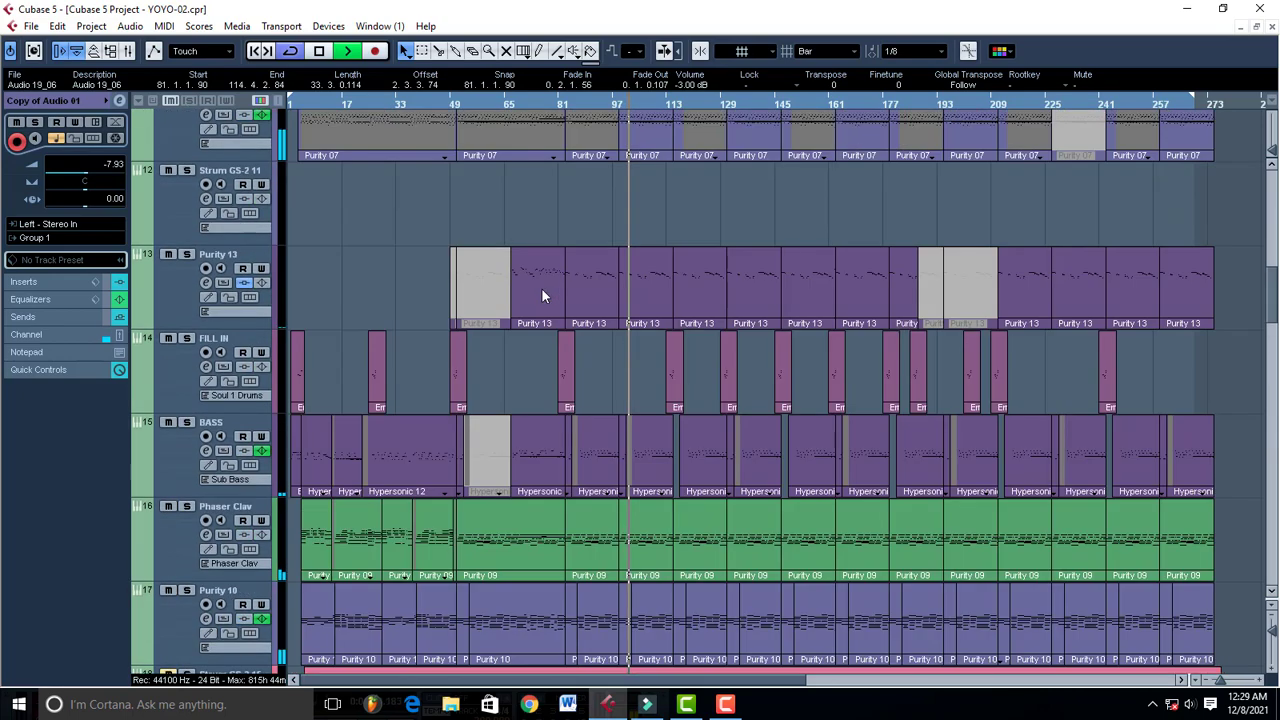
scroll(542, 289, down, 10)
key(space)
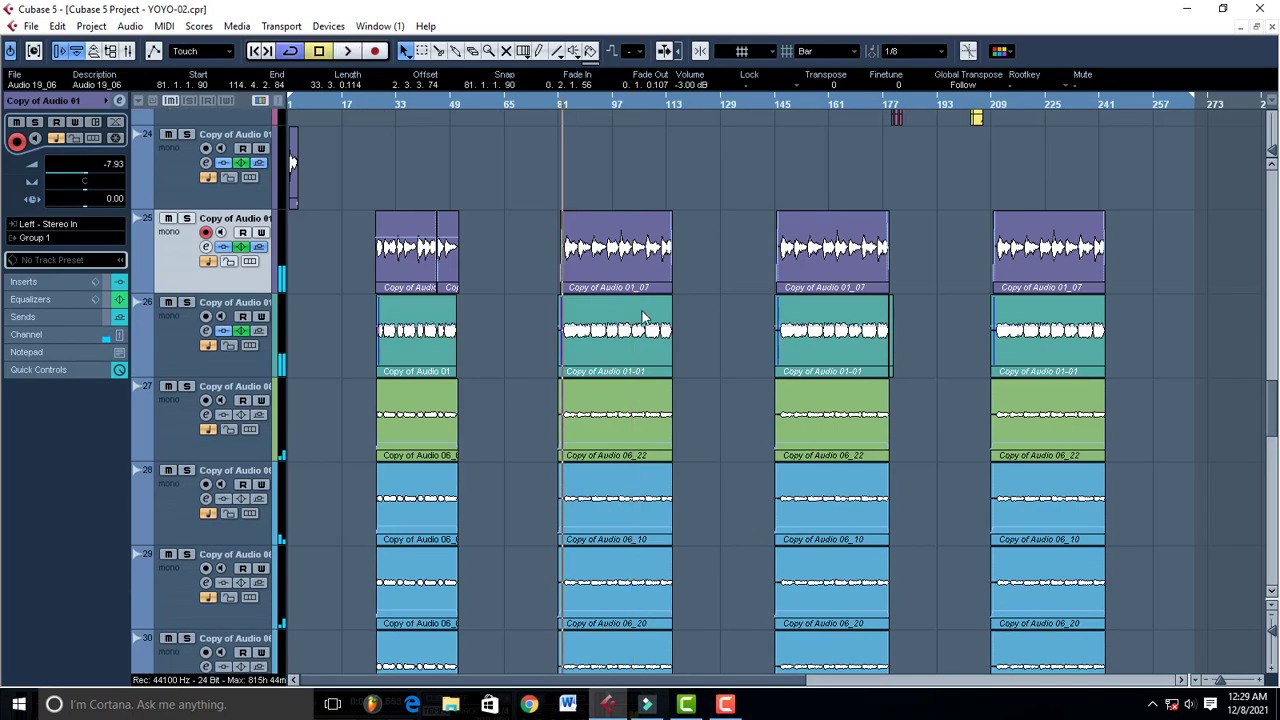
scroll(642, 316, up, 7)
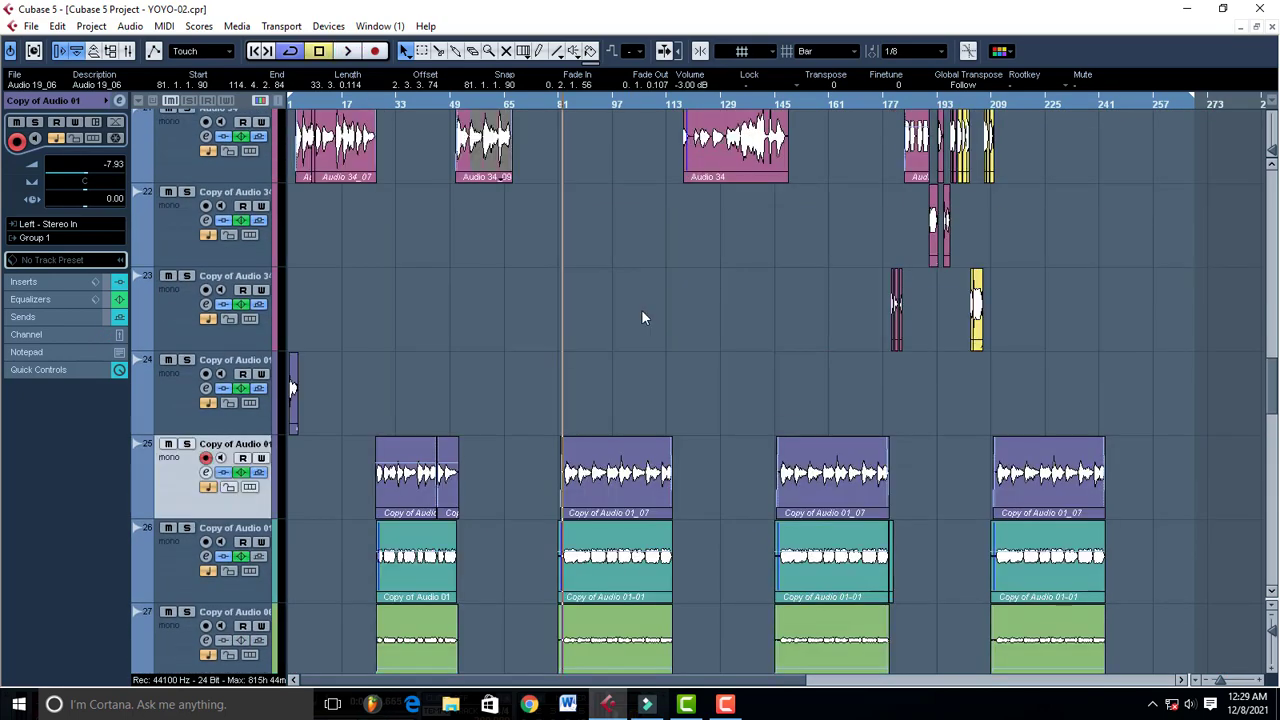
scroll(642, 318, up, 8)
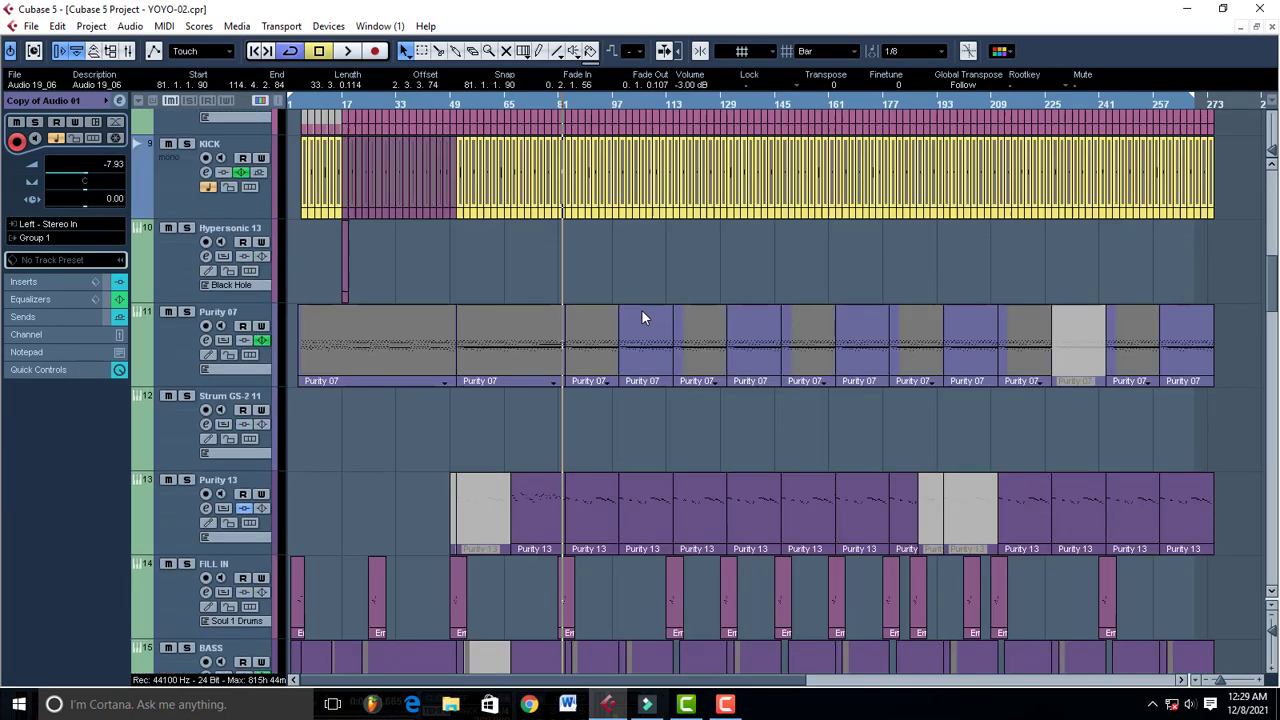